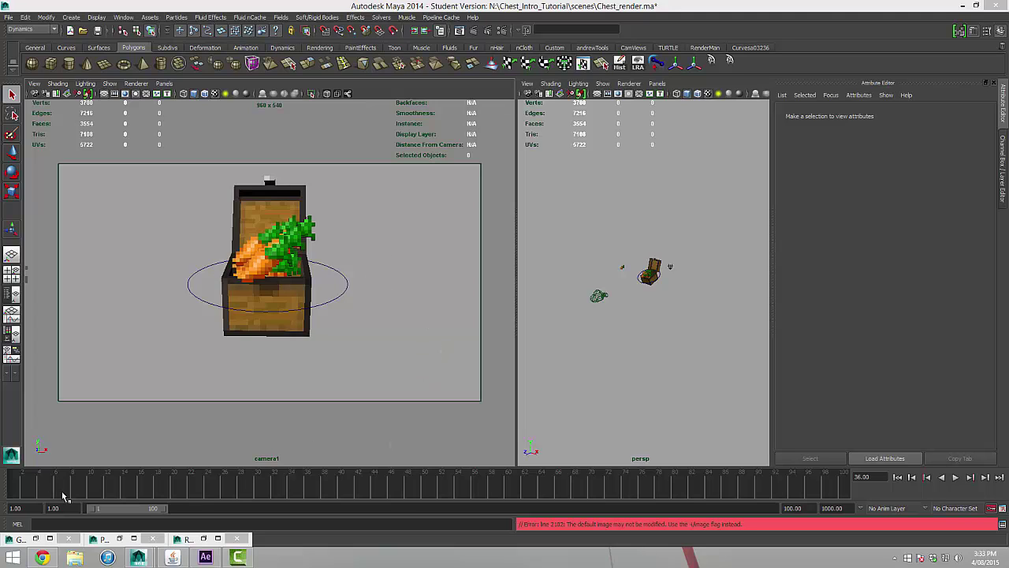
Play the chest animation from the start, carrots bursting out as the lid opens
{"action": "left_click", "coordinate": [898, 478]}
{"action": "left_click", "coordinate": [956, 478]}
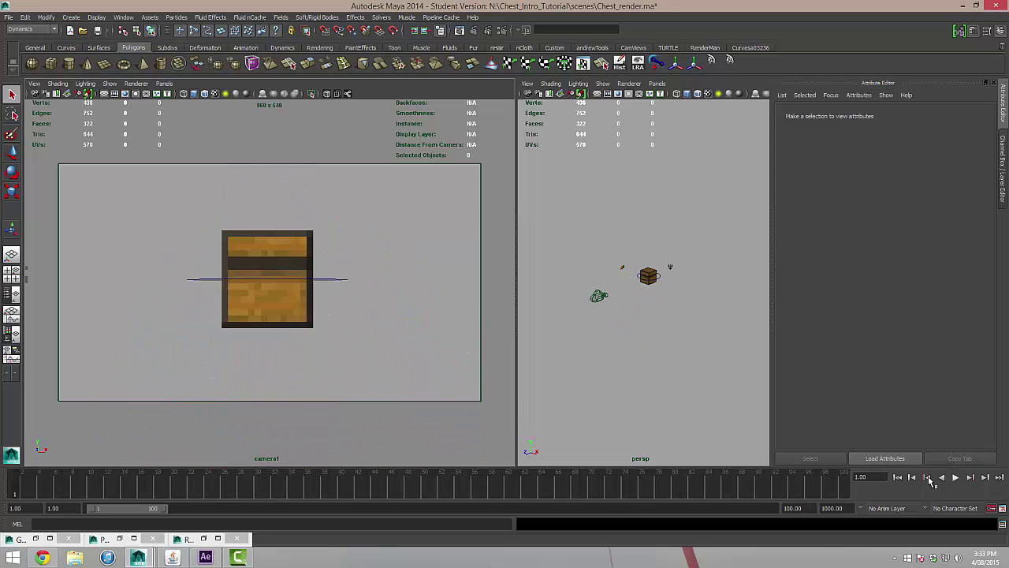
Stop playback at frame 1 and keep mental ray as the renderer in Render Settings
{"action": "key", "text": "Escape"}
{"action": "left_click", "coordinate": [502, 32]}
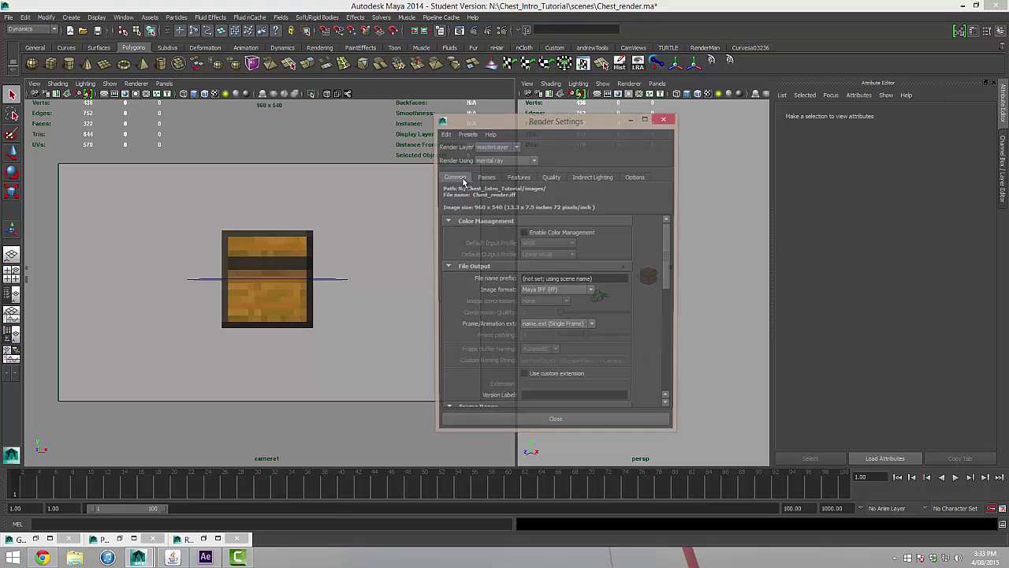
{"action": "left_click_drag", "start_coordinate": [480, 118], "coordinate": [361, 94]}
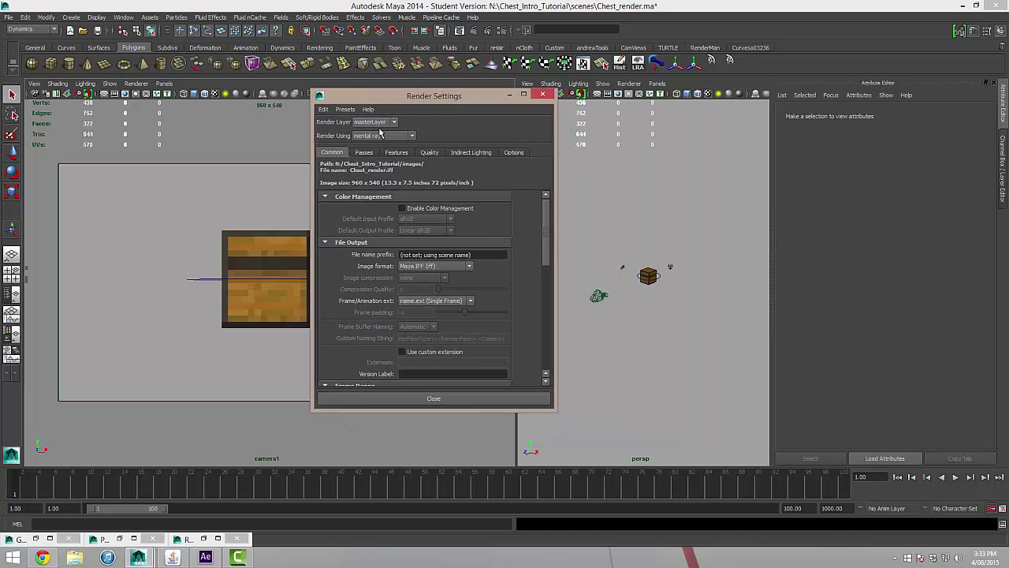
{"action": "left_click", "coordinate": [382, 135]}
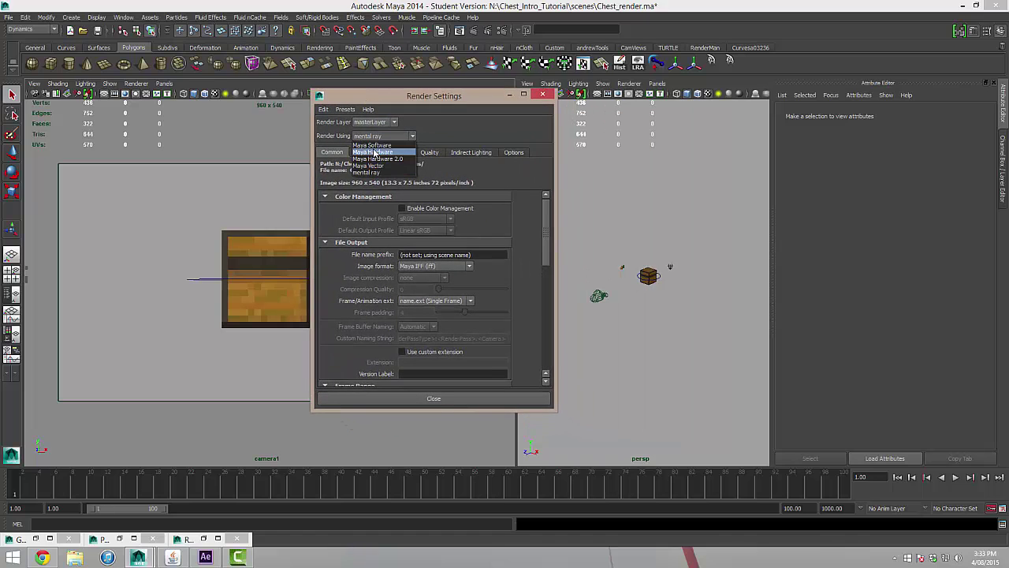
{"action": "left_click", "coordinate": [375, 173]}
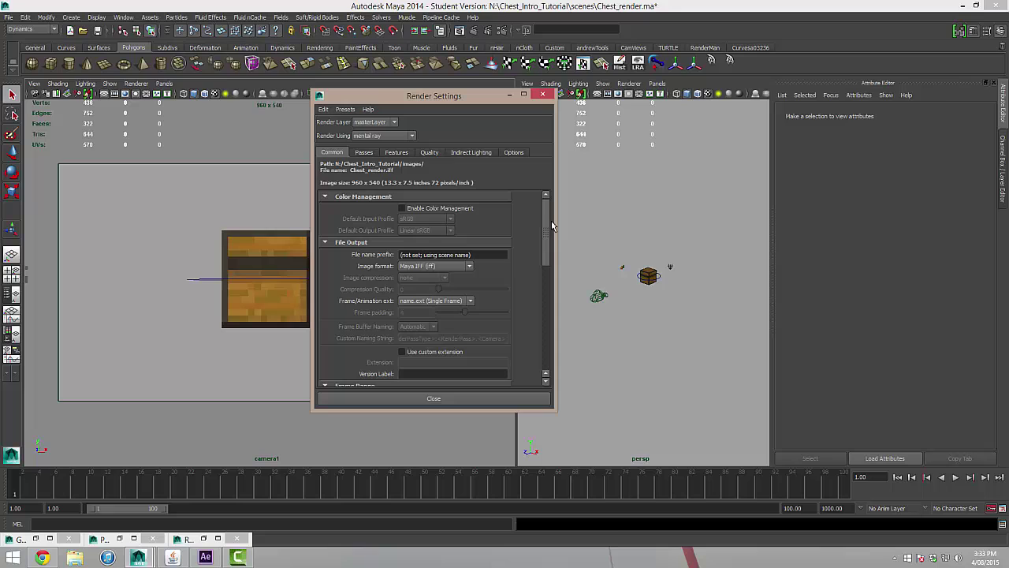
{"action": "scroll", "coordinate": [541, 225], "scroll_direction": "down", "scroll_amount": 3}
{"action": "scroll", "coordinate": [538, 246], "scroll_direction": "up", "scroll_amount": 2}
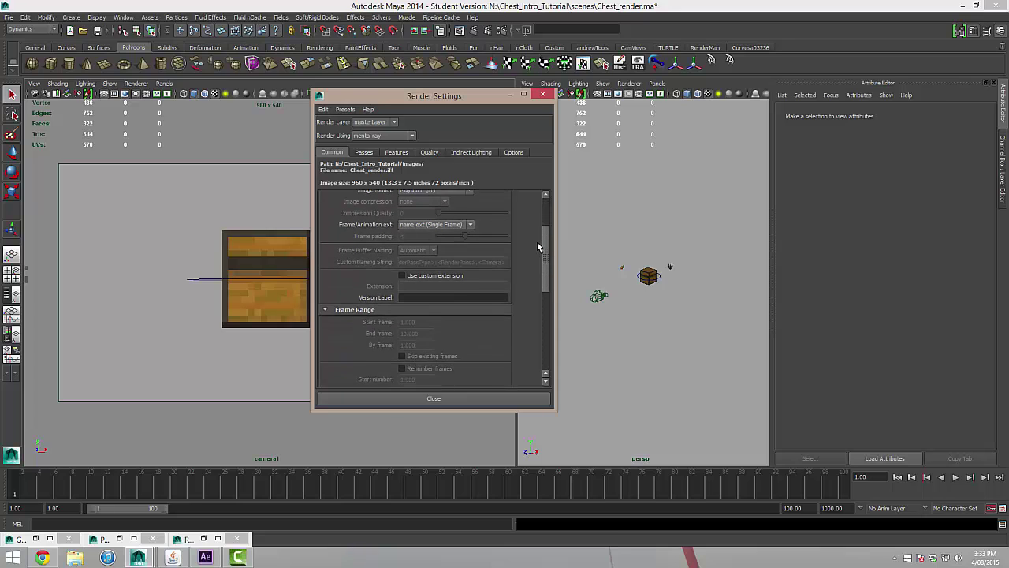
Output Targa images named name_#.ext with an End frame of 100
{"action": "left_click", "coordinate": [439, 247]}
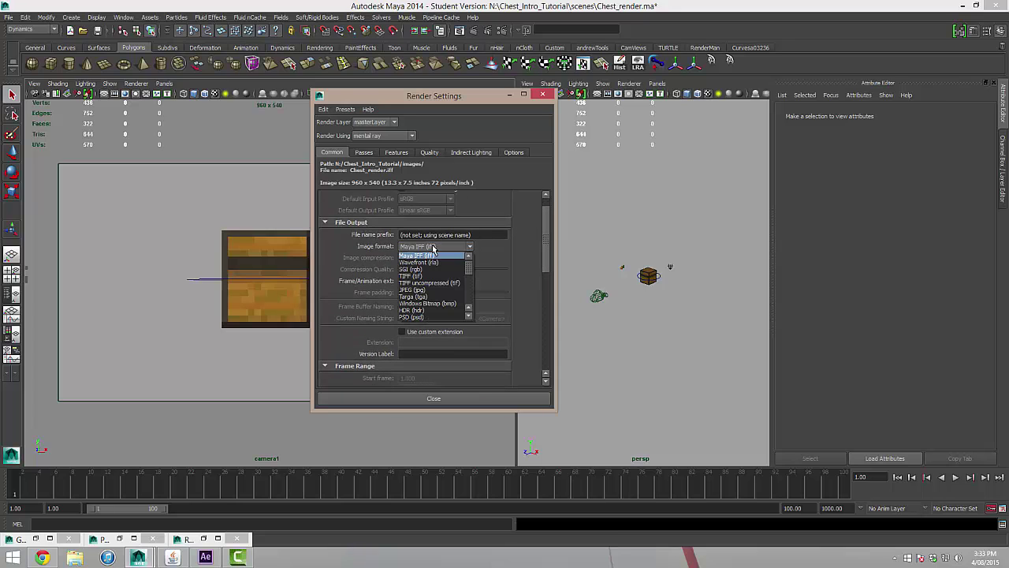
{"action": "left_click", "coordinate": [425, 297]}
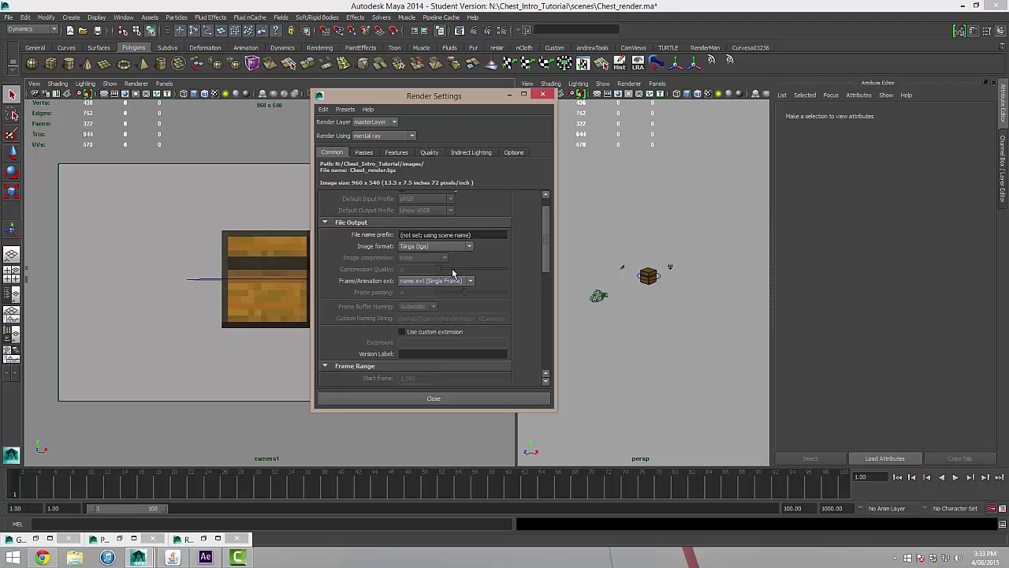
{"action": "left_click", "coordinate": [425, 282]}
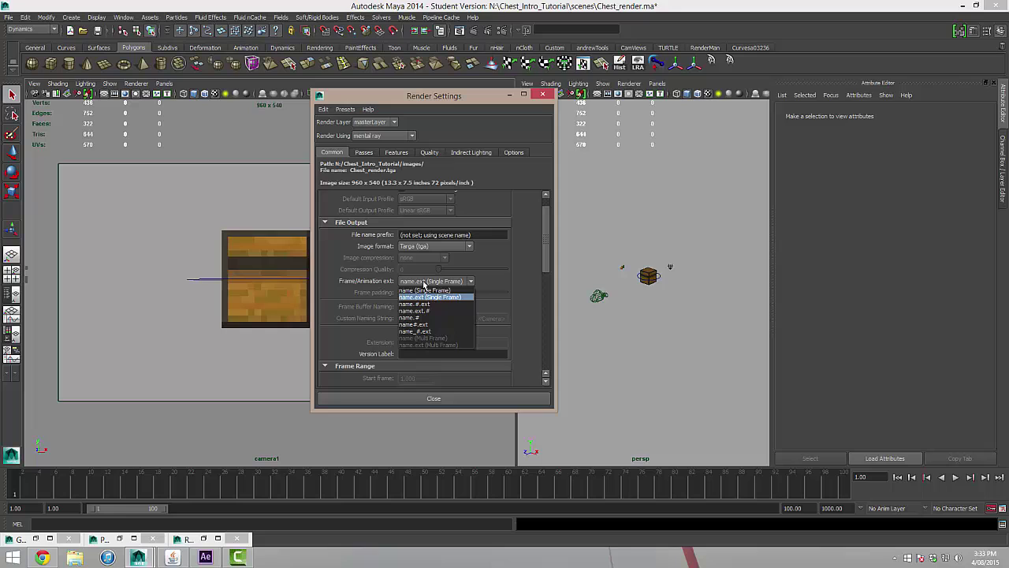
{"action": "left_click", "coordinate": [422, 331]}
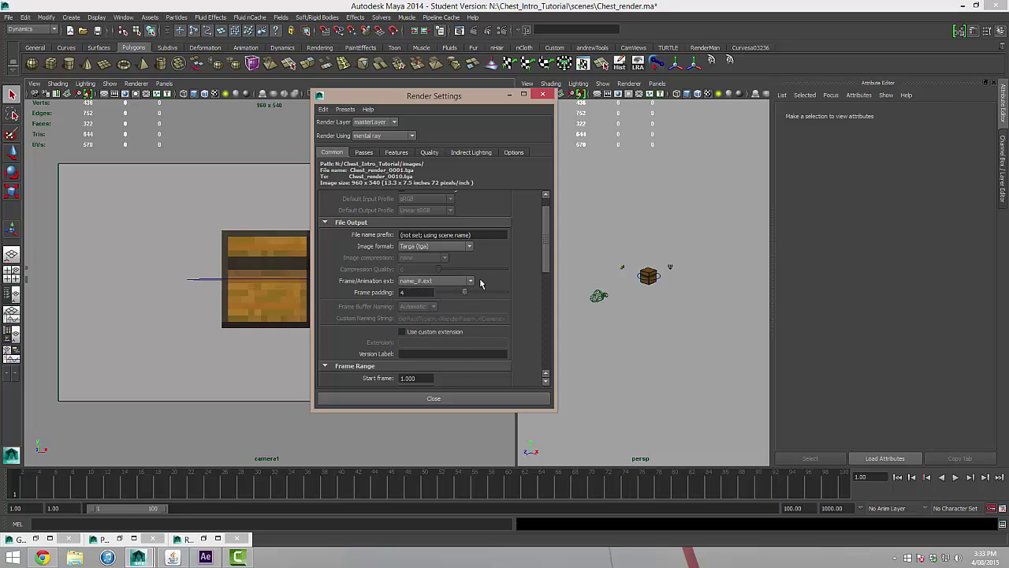
{"action": "left_click_drag", "start_coordinate": [544, 241], "coordinate": [537, 272]}
{"action": "left_click", "coordinate": [422, 297]}
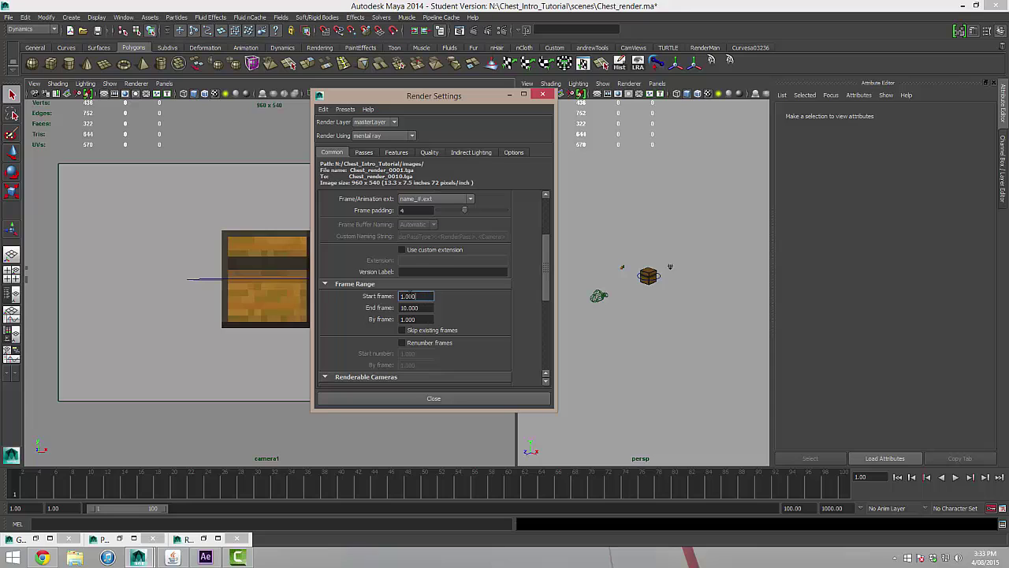
{"action": "left_click", "coordinate": [428, 307]}
{"action": "type", "text": "100"}
{"action": "key", "text": "Return"}
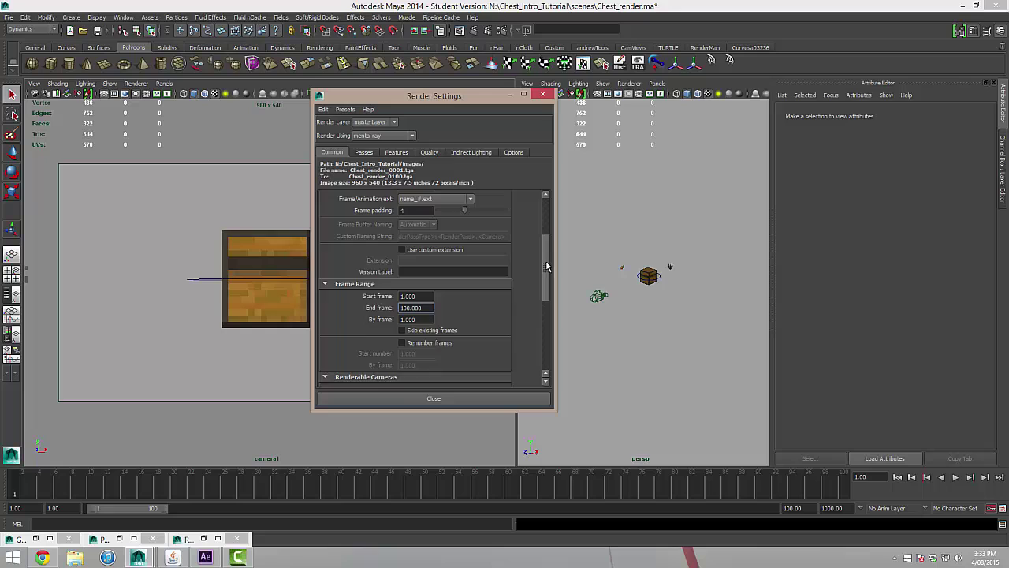
Render from camera1 at the HD 720 preset (1280x720)
{"action": "scroll", "coordinate": [529, 276], "scroll_direction": "down", "scroll_amount": 5}
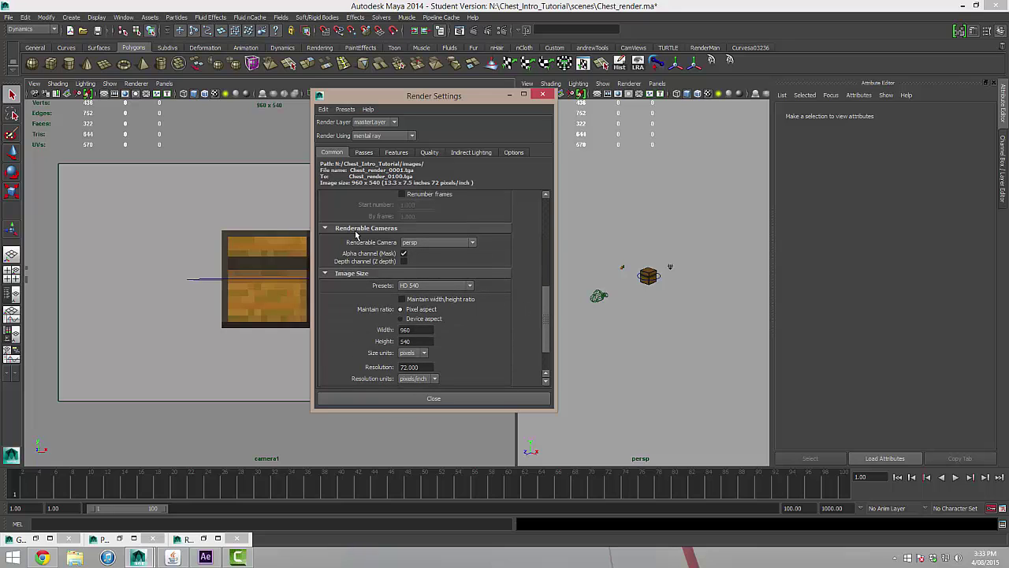
{"action": "left_click", "coordinate": [457, 243]}
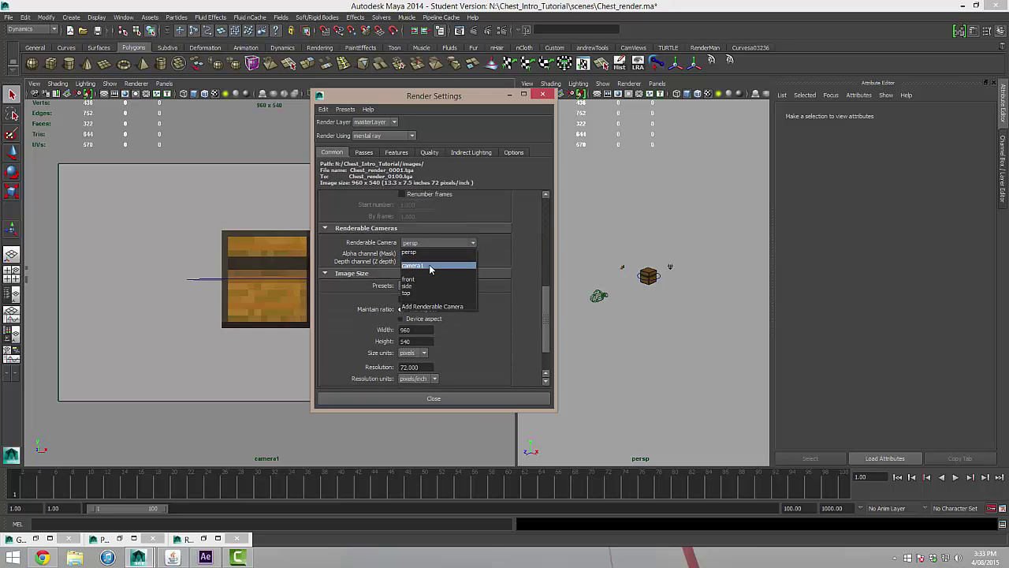
{"action": "left_click", "coordinate": [432, 266]}
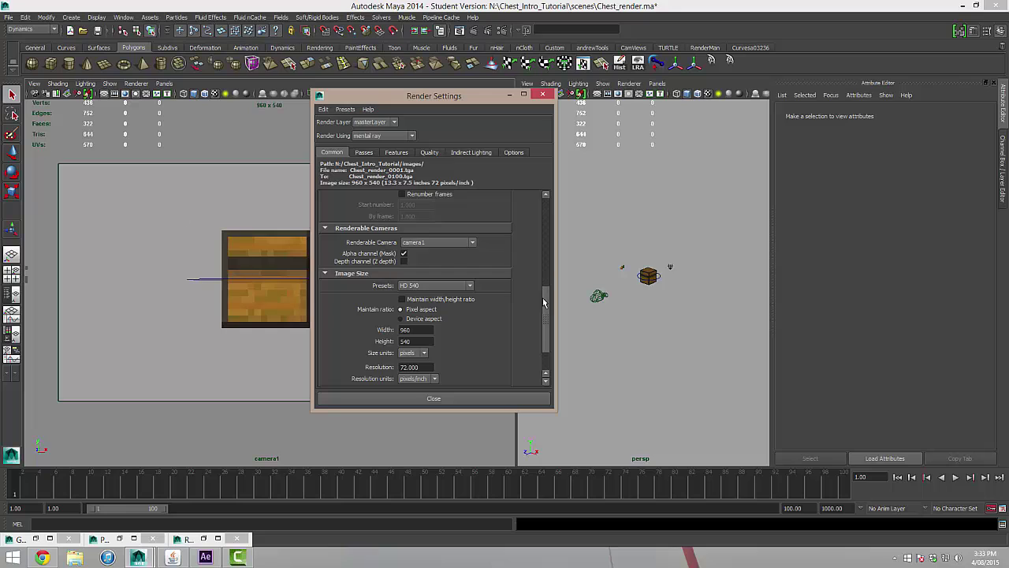
{"action": "scroll", "coordinate": [545, 302], "scroll_direction": "down", "scroll_amount": 1}
{"action": "left_click", "coordinate": [425, 259]}
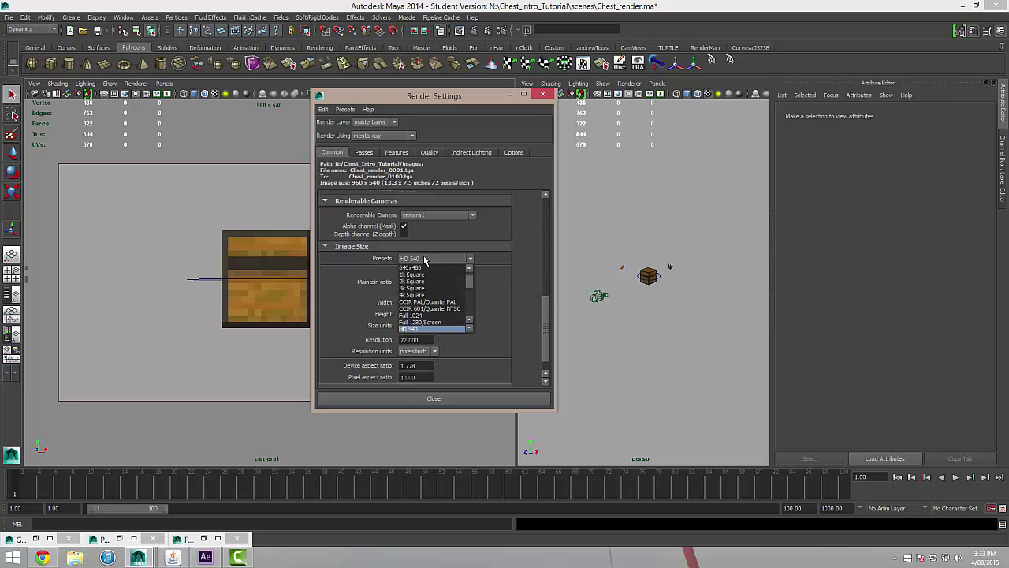
{"action": "scroll", "coordinate": [470, 287], "scroll_direction": "down", "scroll_amount": 1}
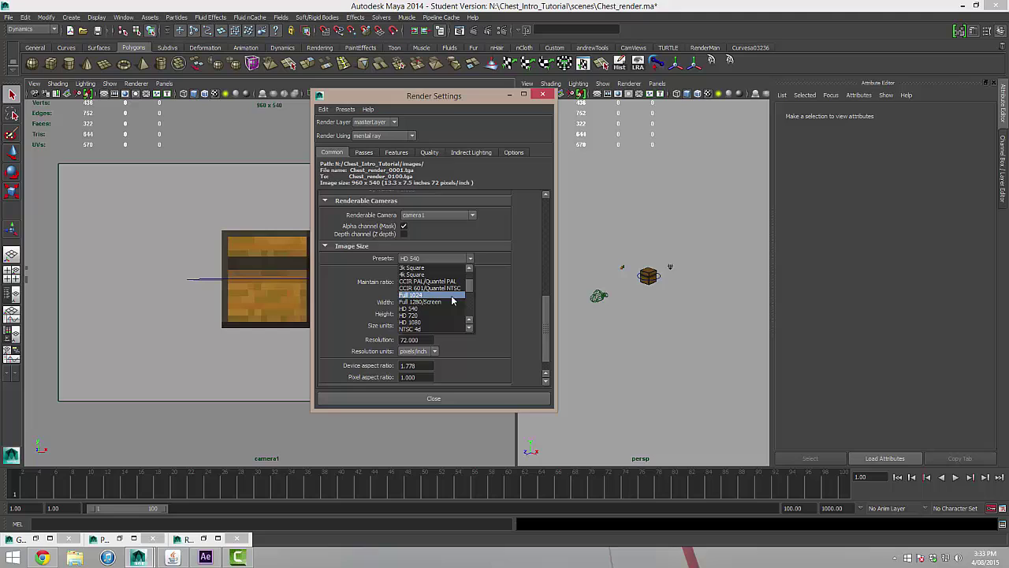
{"action": "left_click", "coordinate": [441, 315]}
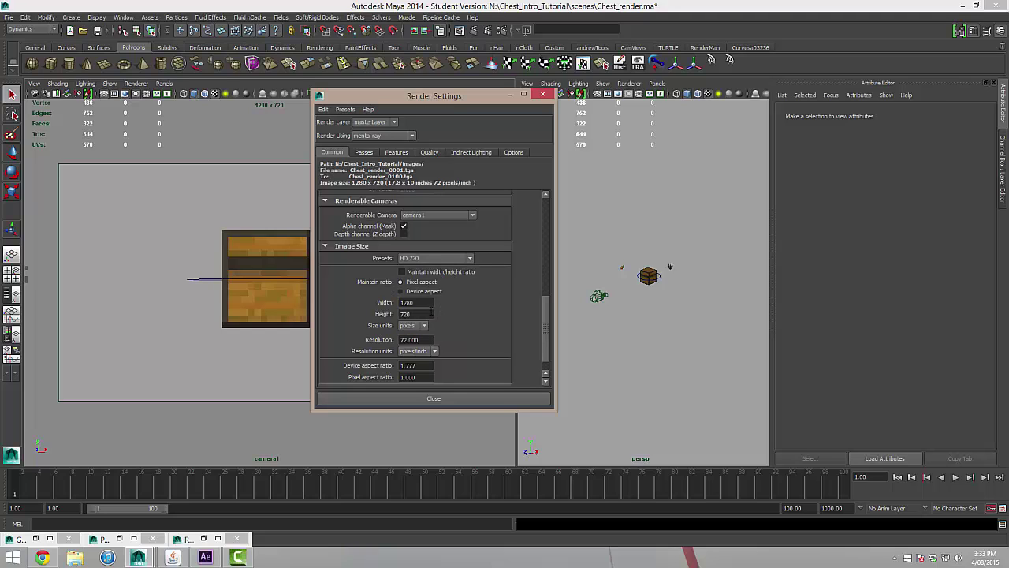
{"action": "double_click", "coordinate": [407, 302]}
{"action": "left_click_drag", "start_coordinate": [543, 303], "coordinate": [544, 225]}
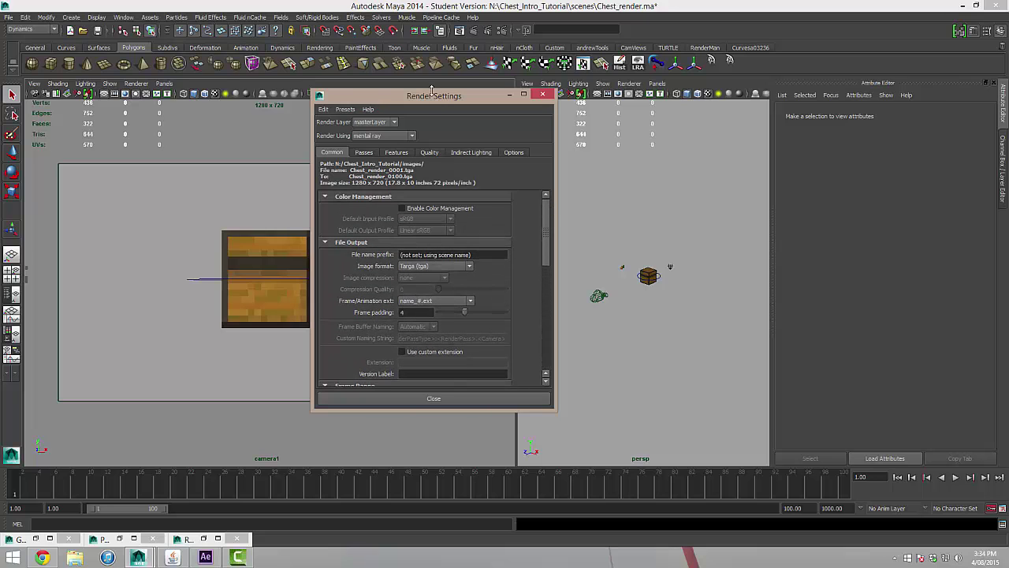
Maximize the camera1 view and render the current frame
{"action": "left_click_drag", "start_coordinate": [416, 97], "coordinate": [519, 137]}
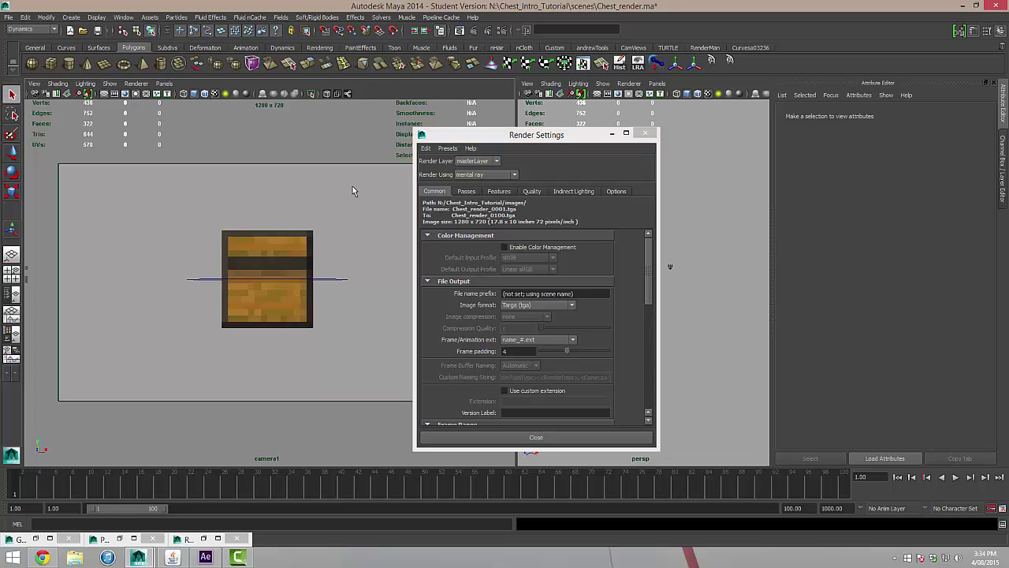
{"action": "left_click", "coordinate": [255, 166]}
{"action": "key", "text": "space"}
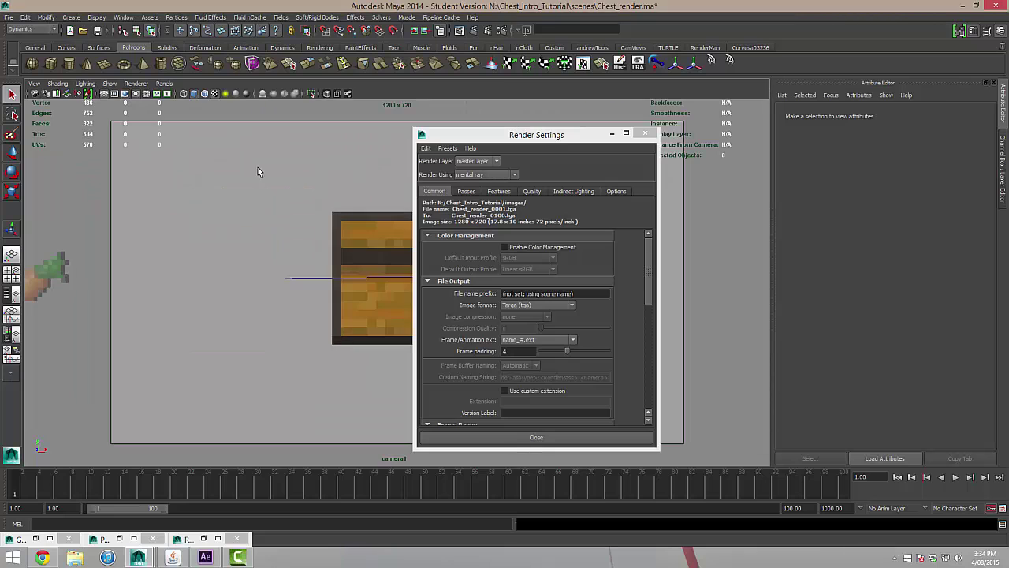
{"action": "left_click_drag", "start_coordinate": [496, 141], "coordinate": [613, 130]}
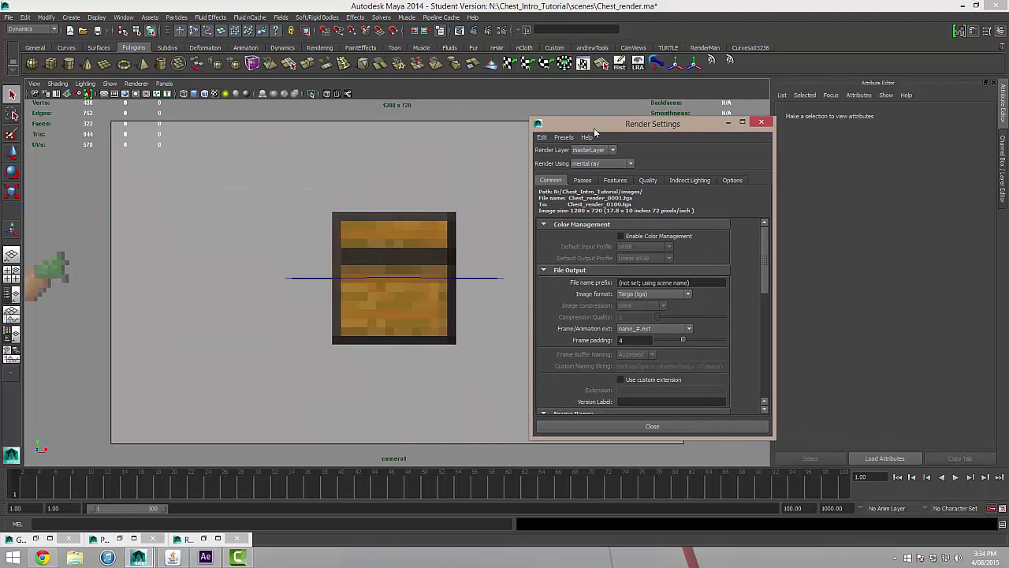
{"action": "left_click", "coordinate": [473, 32]}
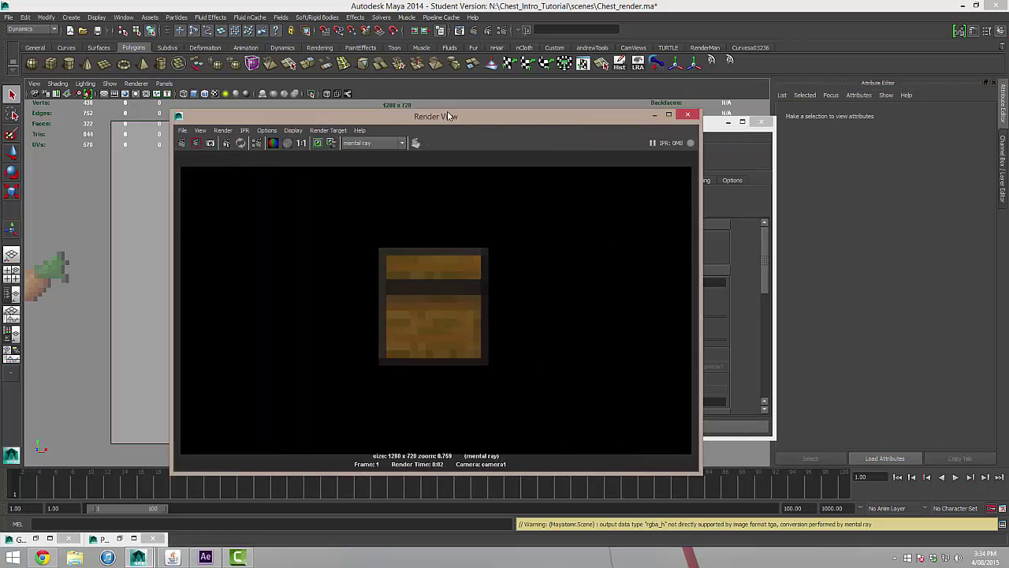
{"action": "left_click_drag", "start_coordinate": [447, 111], "coordinate": [779, 66]}
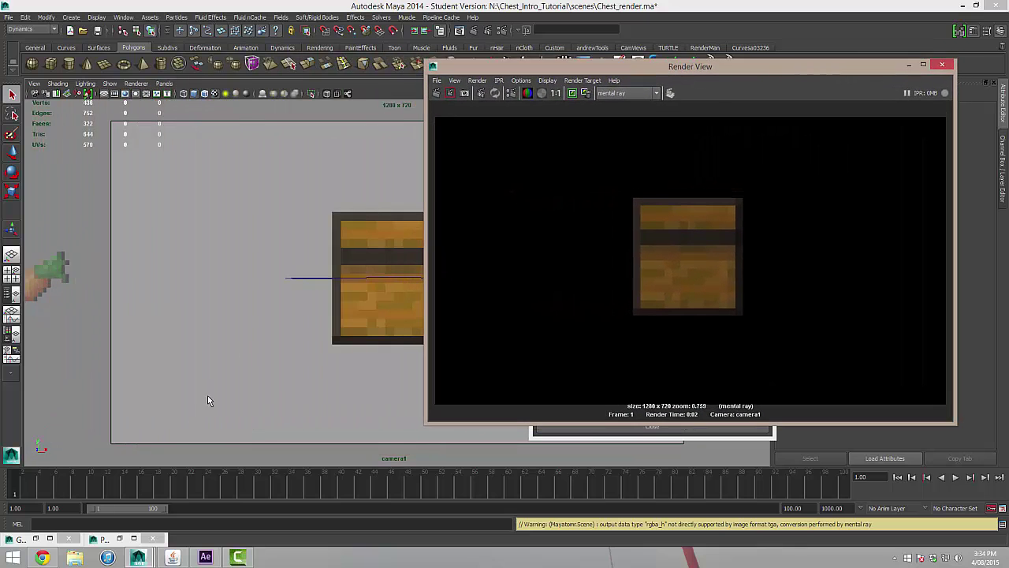
Play the animation to frame 45 with the chest open and re-render it
{"action": "left_click", "coordinate": [48, 487]}
{"action": "key", "text": "alt+v"}
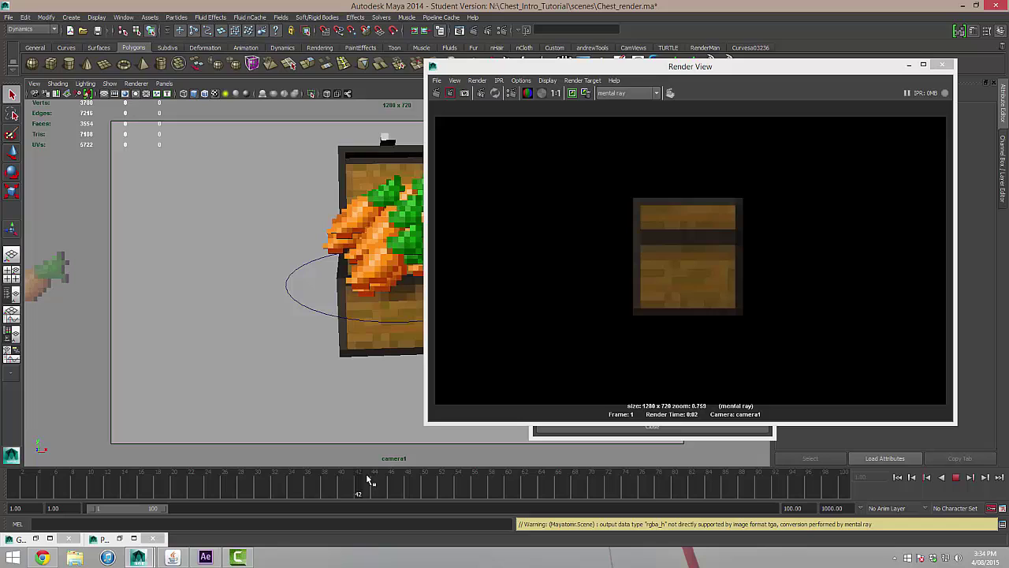
{"action": "key", "text": "alt+v"}
{"action": "left_click", "coordinate": [450, 93]}
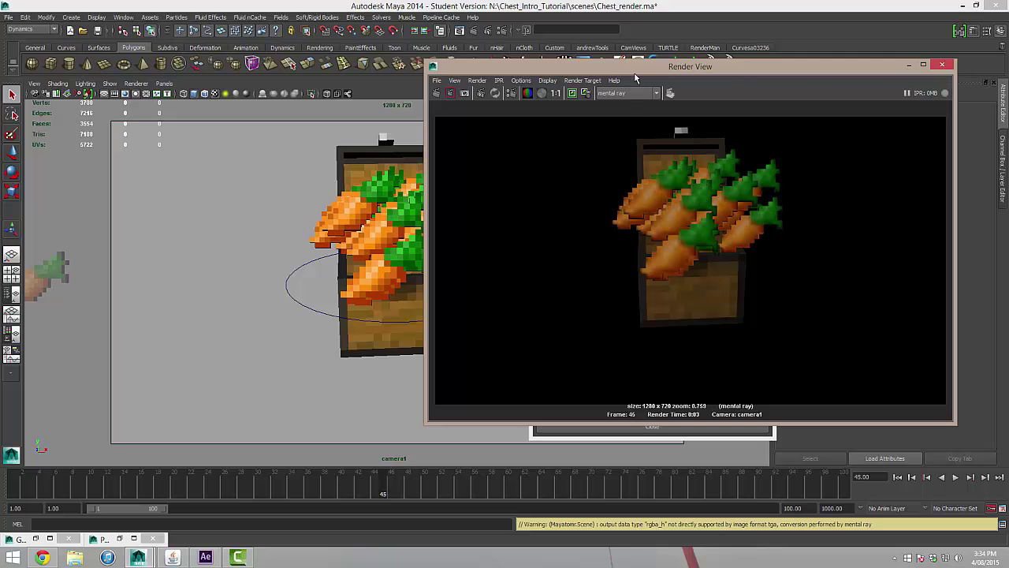
{"action": "left_click_drag", "start_coordinate": [627, 65], "coordinate": [361, 231]}
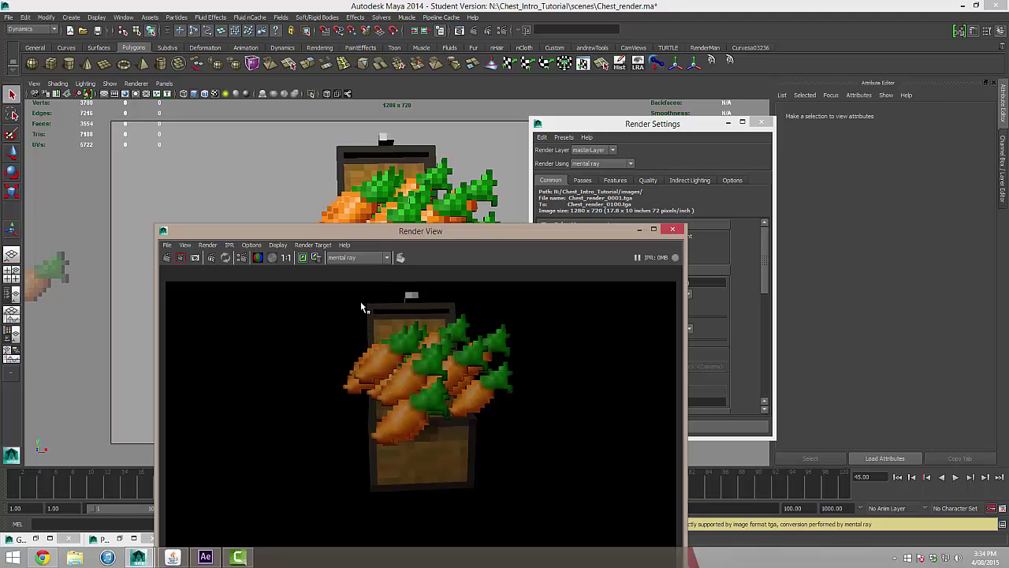
{"action": "left_click_drag", "start_coordinate": [276, 234], "coordinate": [230, 122]}
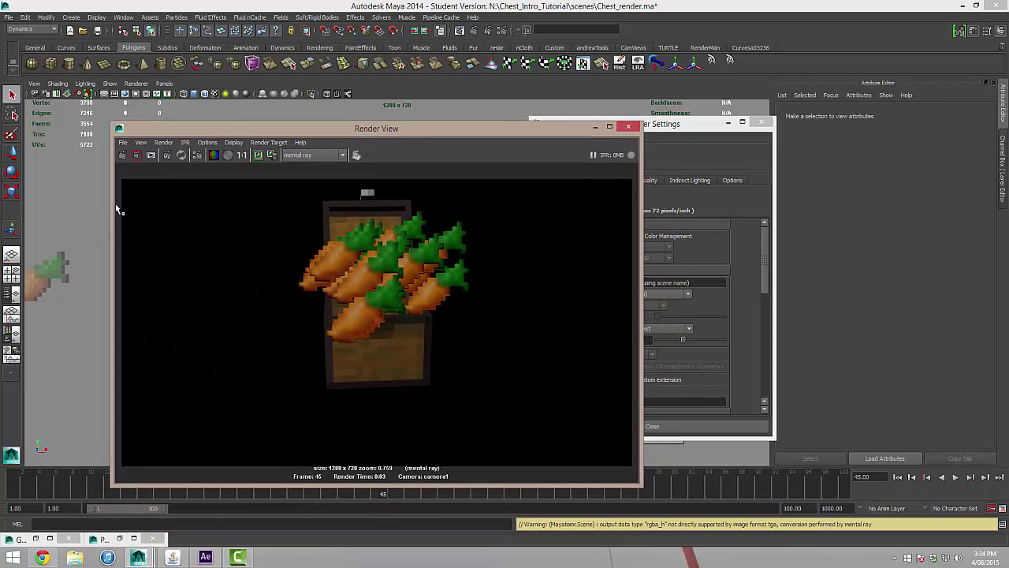
Rename the carrot mesh's lambert5 material to Carrot_Texture
{"action": "left_click", "coordinate": [57, 265]}
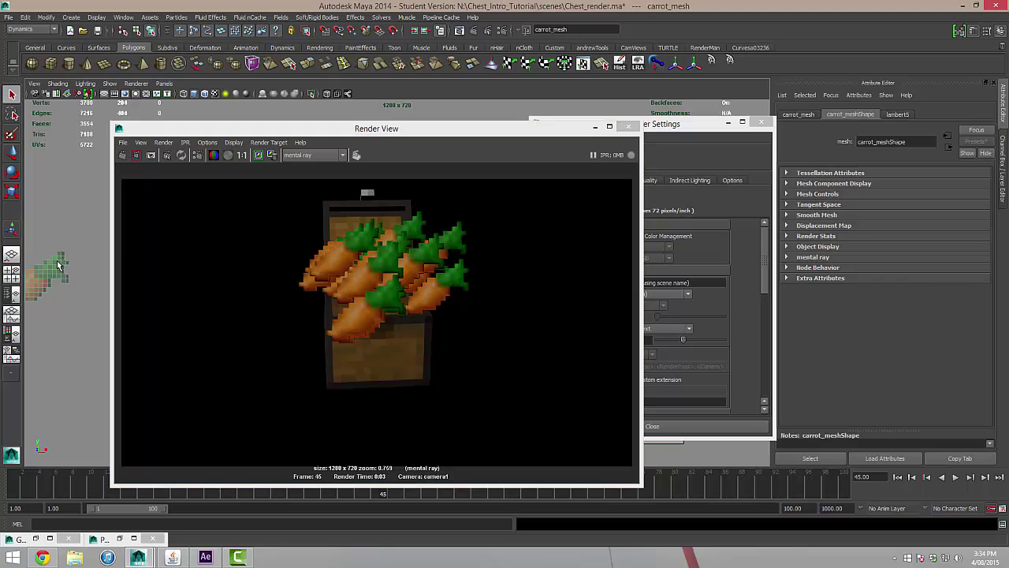
{"action": "left_click", "coordinate": [897, 115]}
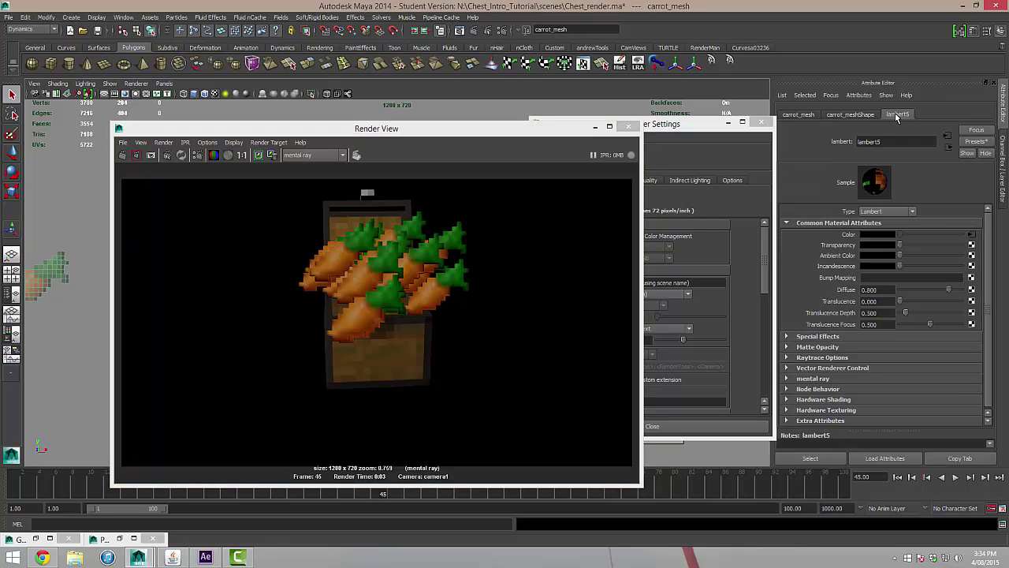
{"action": "double_click", "coordinate": [886, 142]}
{"action": "type", "text": "Carrot_Tex"}
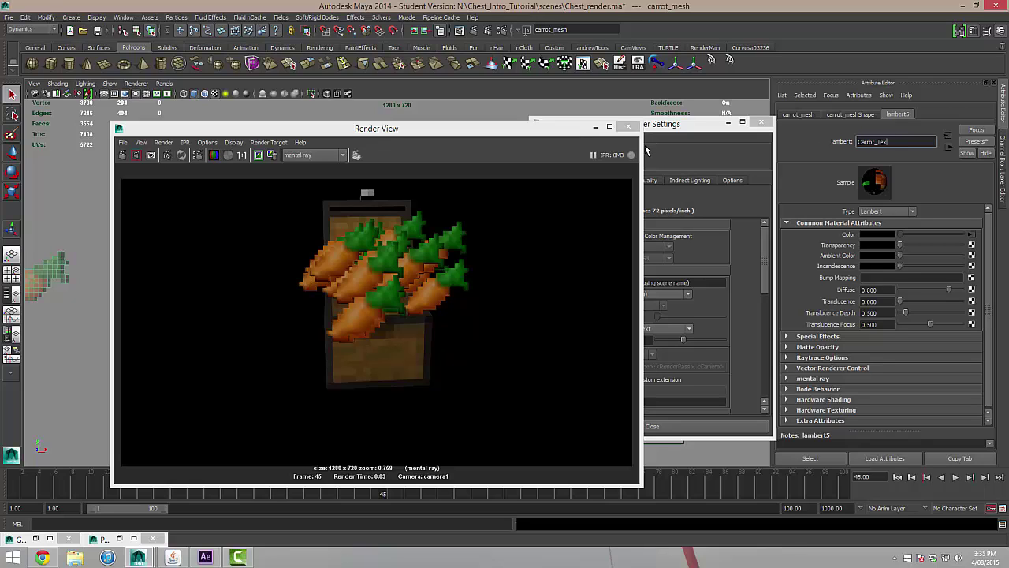
{"action": "type", "text": "ture"}
{"action": "key", "text": "Return"}
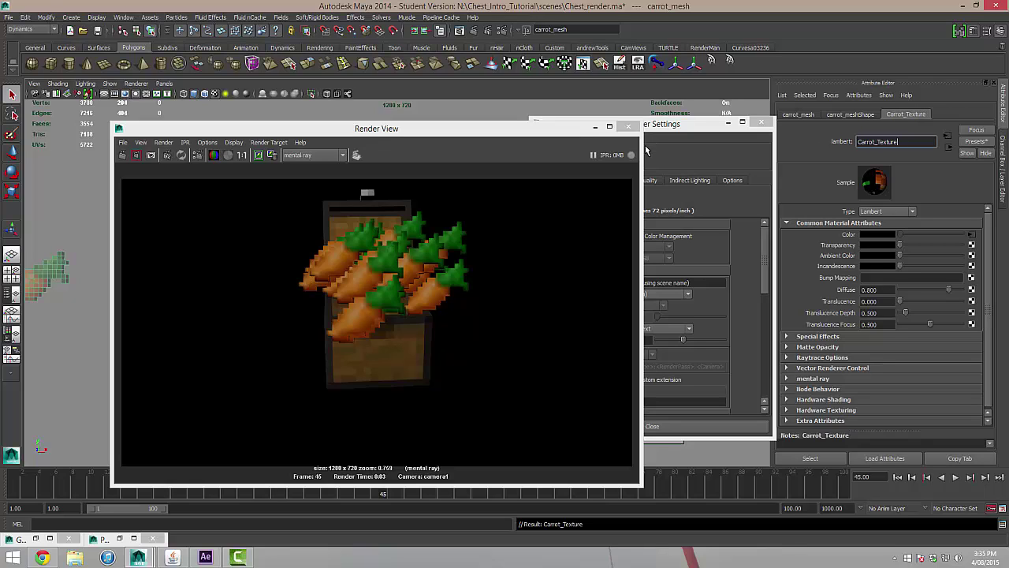
Set the carrot image texture's Filter Type to Off and redo the render
{"action": "left_click", "coordinate": [972, 236]}
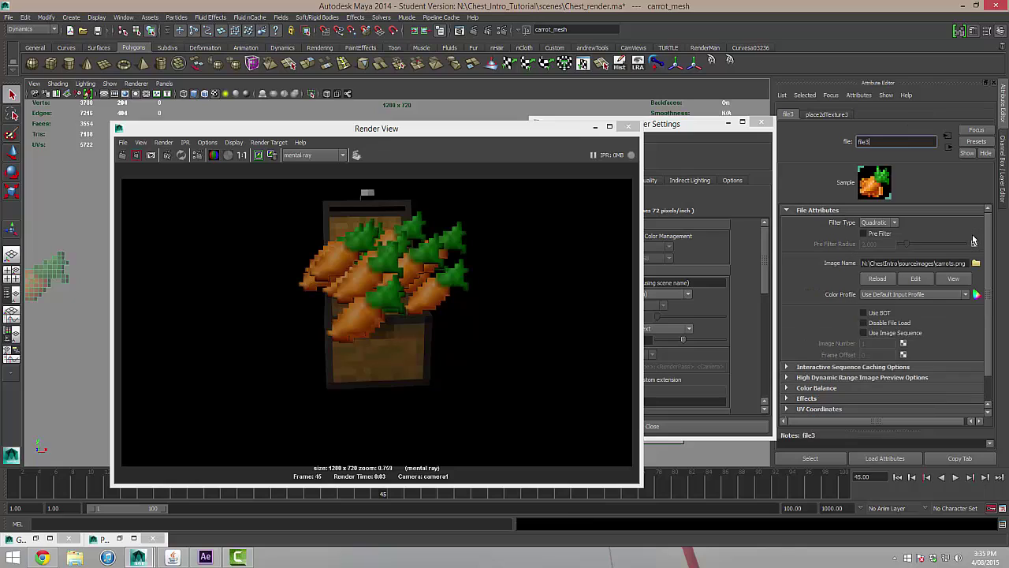
{"action": "left_click", "coordinate": [875, 223]}
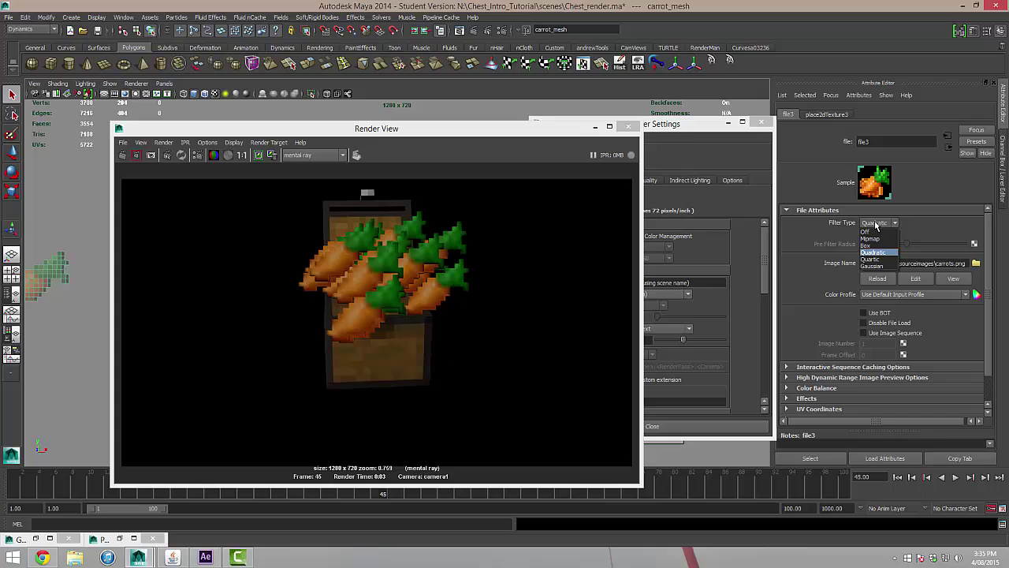
{"action": "left_click", "coordinate": [866, 231]}
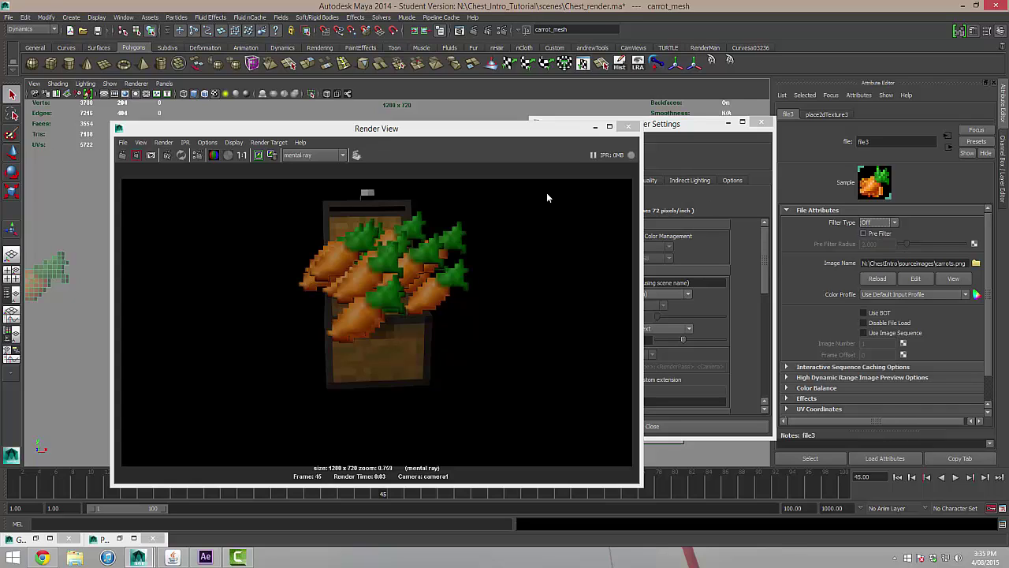
{"action": "left_click", "coordinate": [123, 155]}
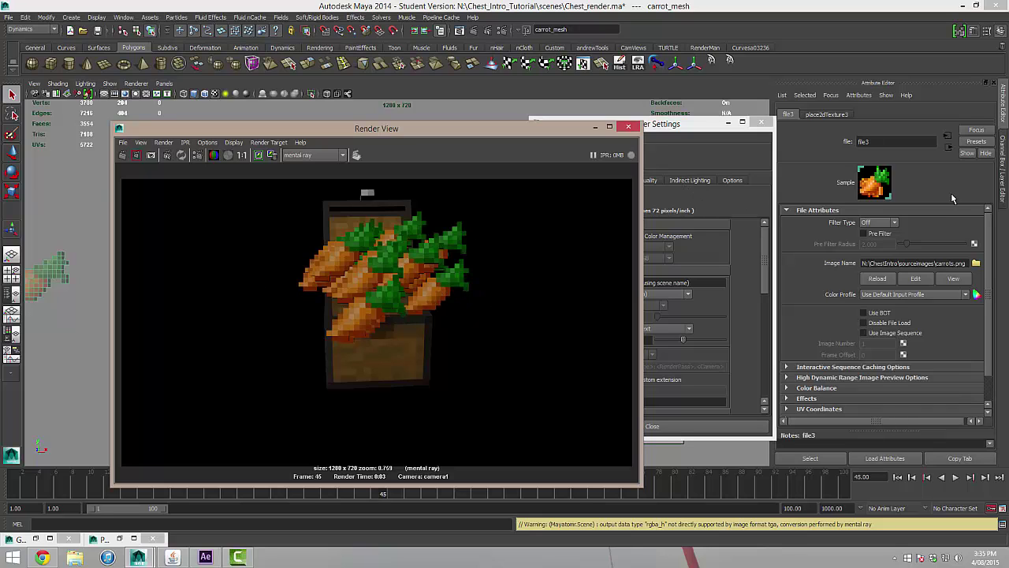
Brighten the Ambient Color of Carrot_Texture, Chest_Texture and Lock_Texture
{"action": "left_click", "coordinate": [57, 278]}
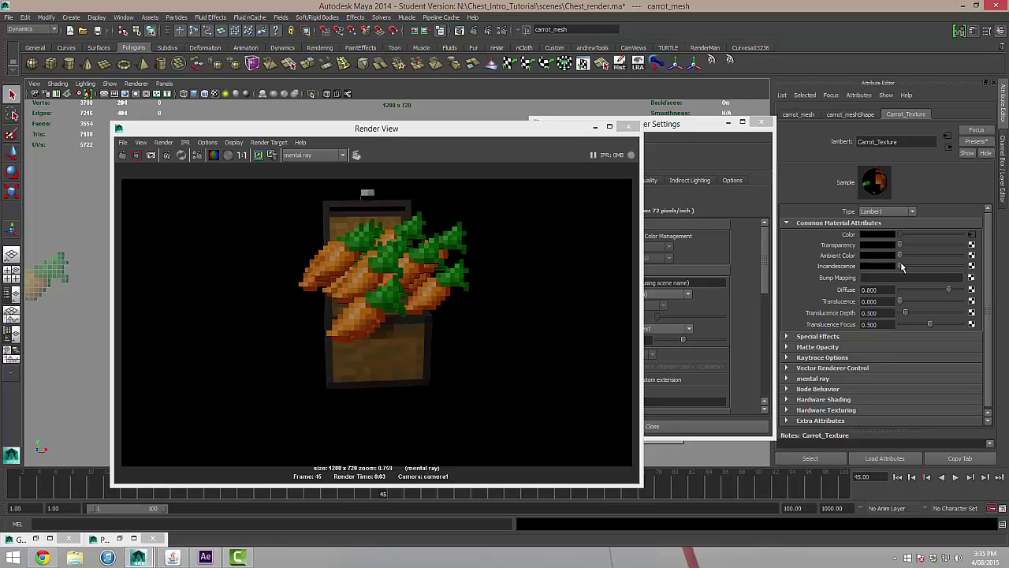
{"action": "left_click_drag", "start_coordinate": [903, 259], "coordinate": [933, 259]}
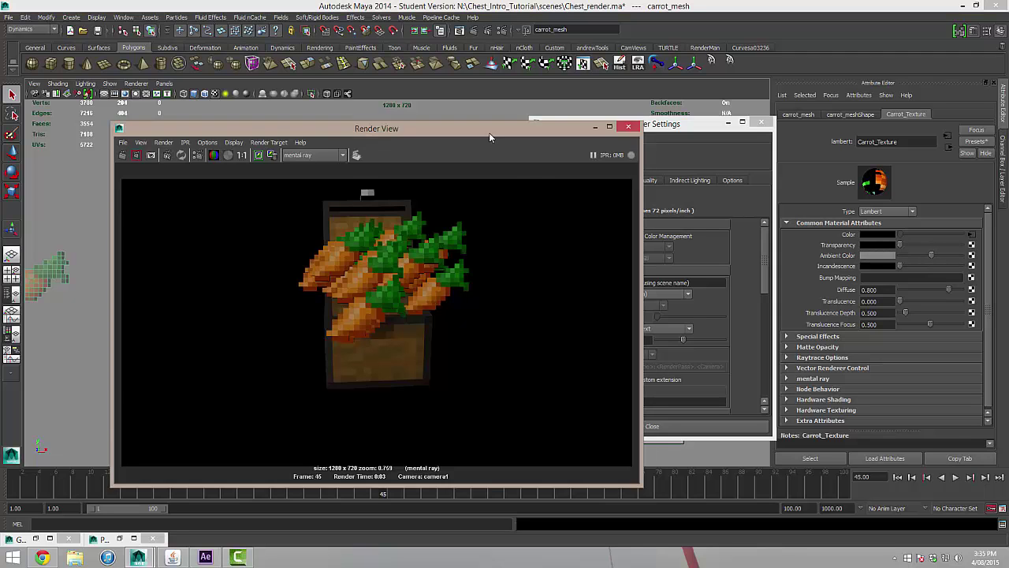
{"action": "left_click_drag", "start_coordinate": [489, 131], "coordinate": [693, 103]}
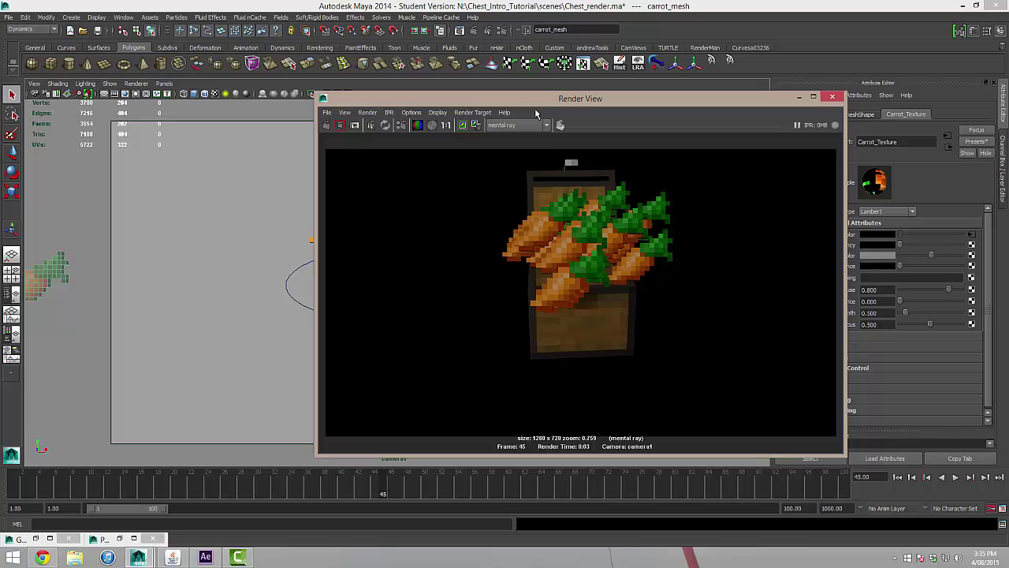
{"action": "left_click_drag", "start_coordinate": [515, 105], "coordinate": [194, 268]}
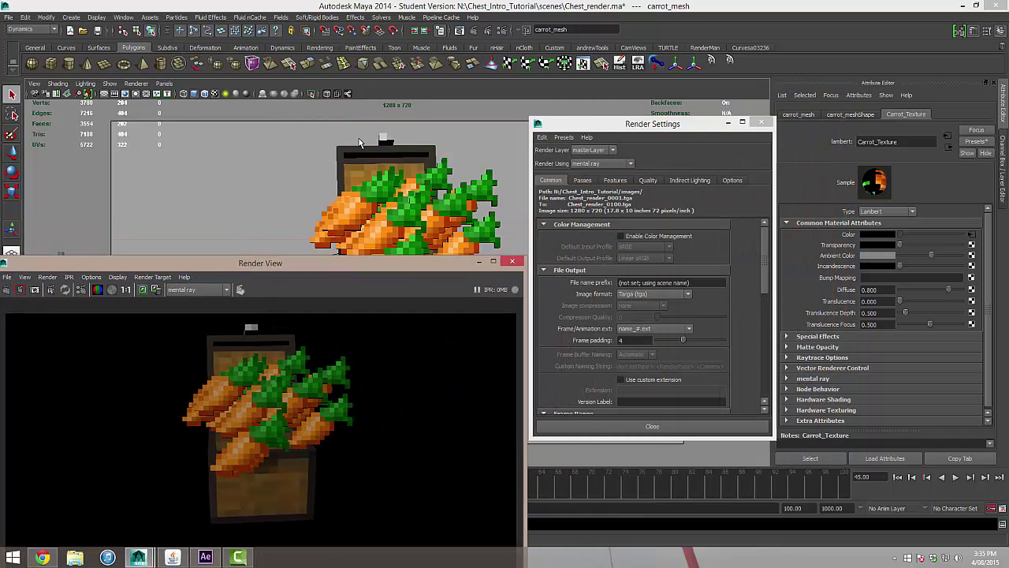
{"action": "left_click", "coordinate": [385, 145]}
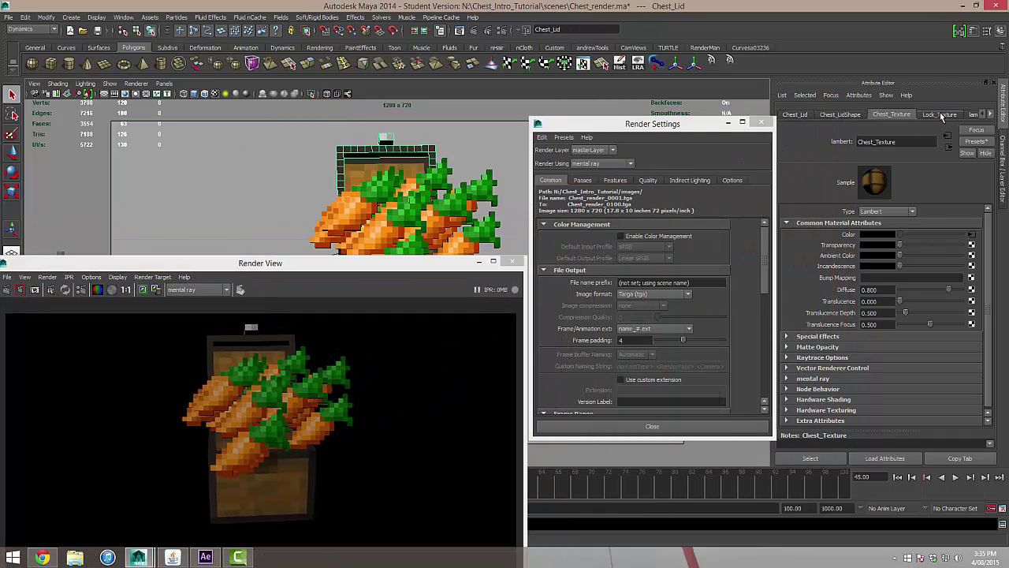
{"action": "left_click_drag", "start_coordinate": [928, 258], "coordinate": [933, 259]}
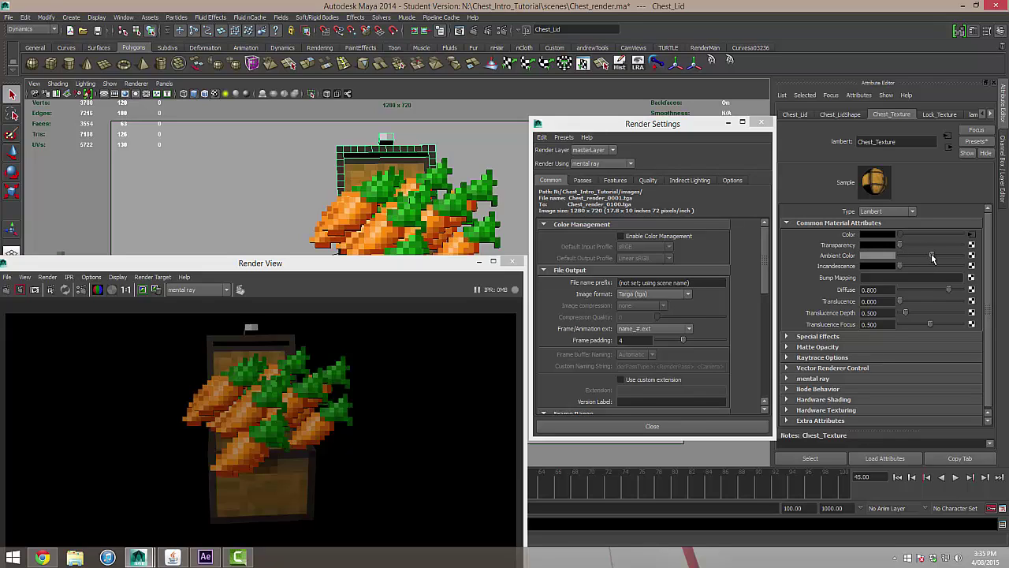
{"action": "left_click", "coordinate": [935, 117]}
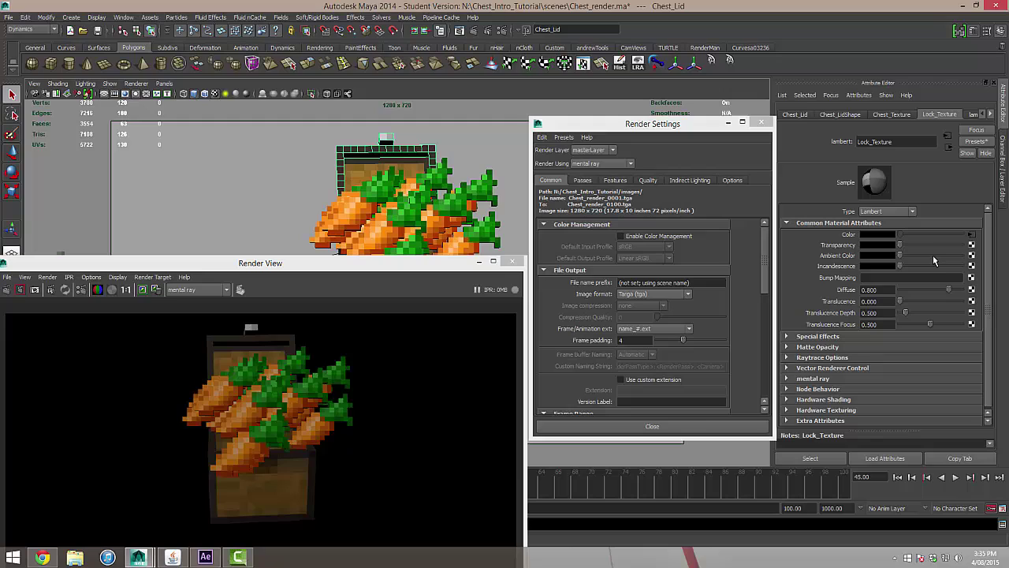
{"action": "left_click", "coordinate": [931, 255]}
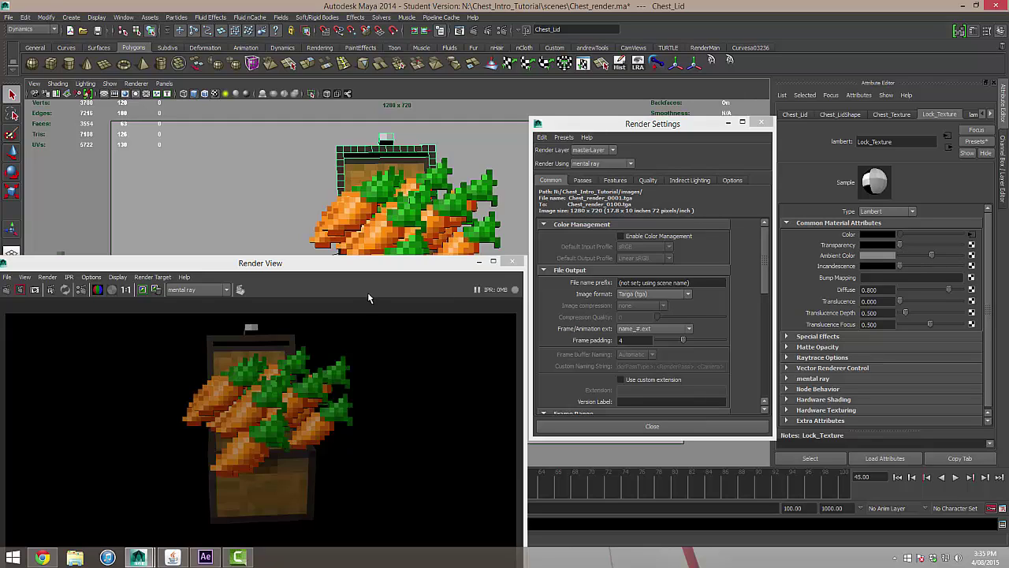
Rename lambert4 to Rim_texture and raise its Ambient Color to light grey
{"action": "left_click", "coordinate": [976, 116]}
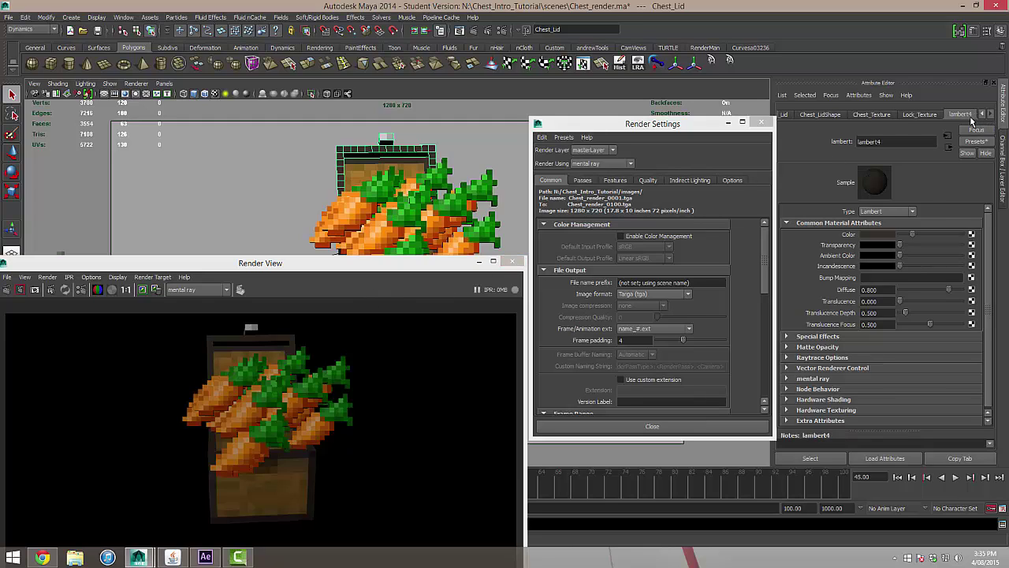
{"action": "double_click", "coordinate": [908, 142]}
{"action": "type", "text": "Rim_t"}
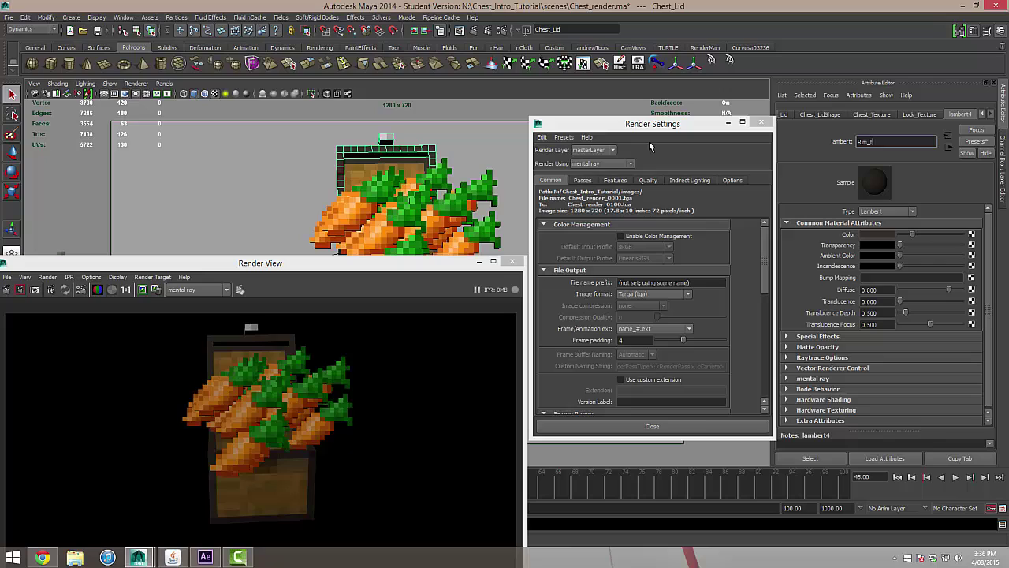
{"action": "type", "text": "exture"}
{"action": "key", "text": "Return"}
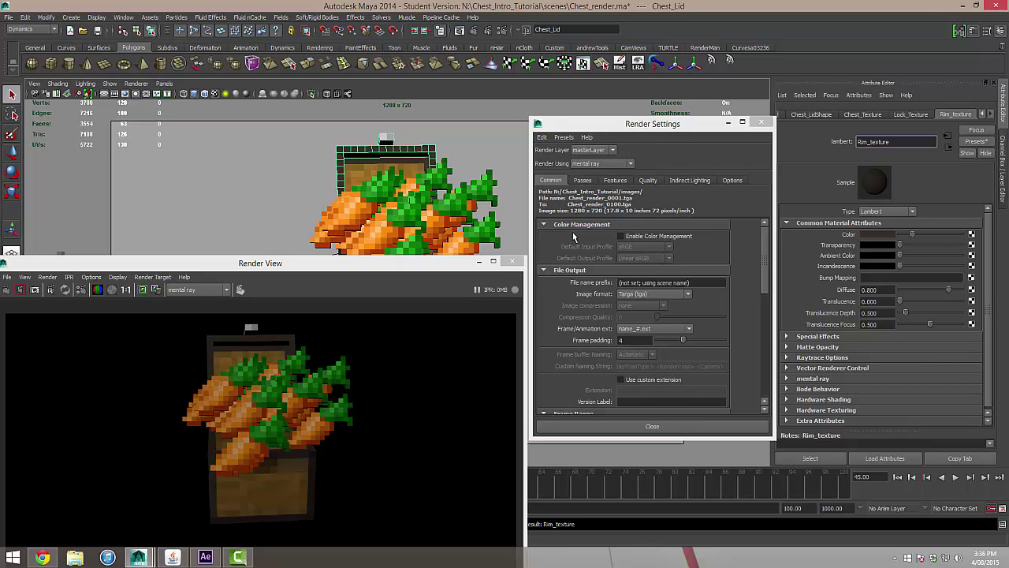
{"action": "left_click_drag", "start_coordinate": [912, 253], "coordinate": [933, 255]}
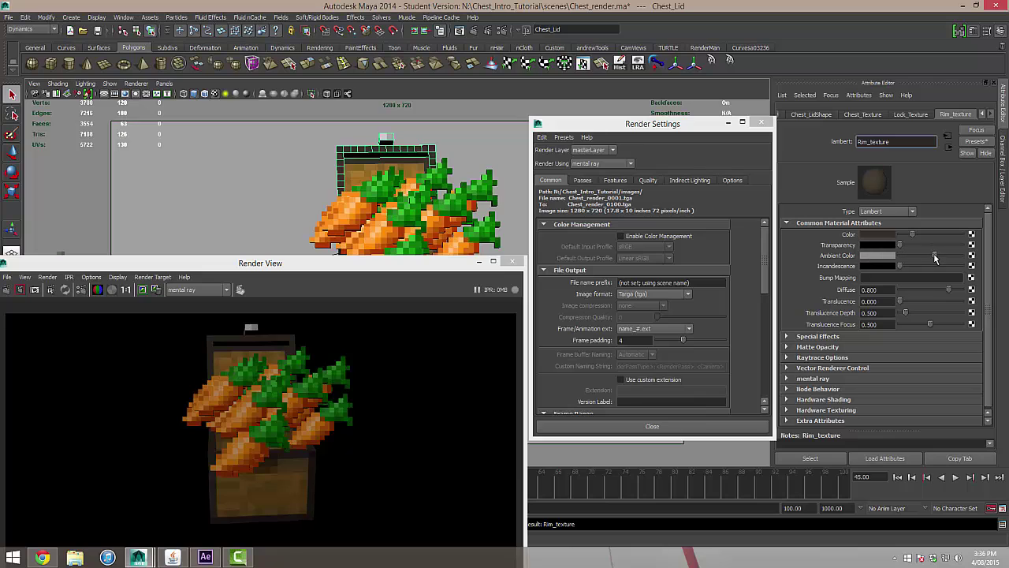
{"action": "left_click_drag", "start_coordinate": [390, 263], "coordinate": [524, 127]}
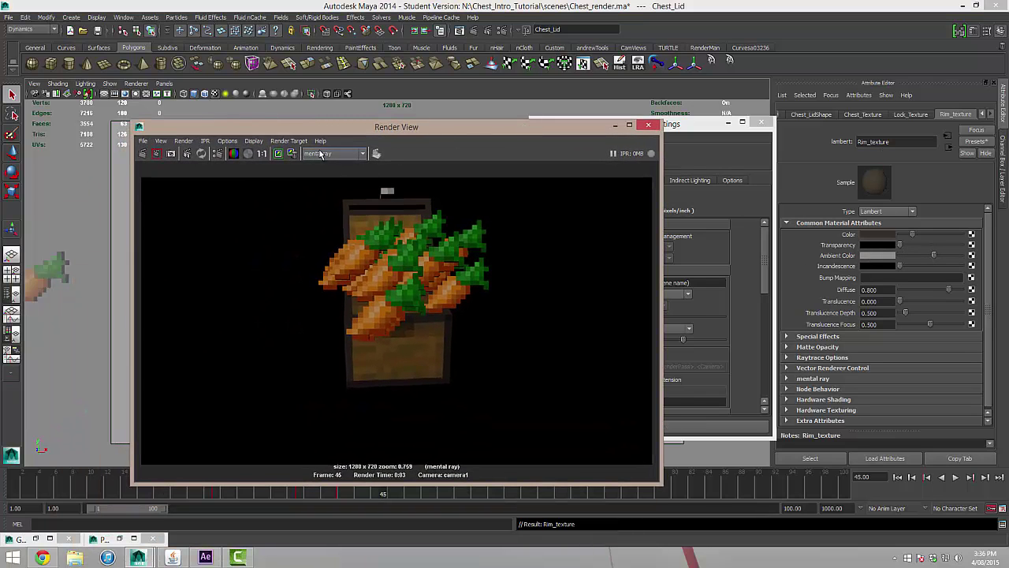
Keep the current render for comparison and re-render with the brightened materials
{"action": "left_click", "coordinate": [282, 156]}
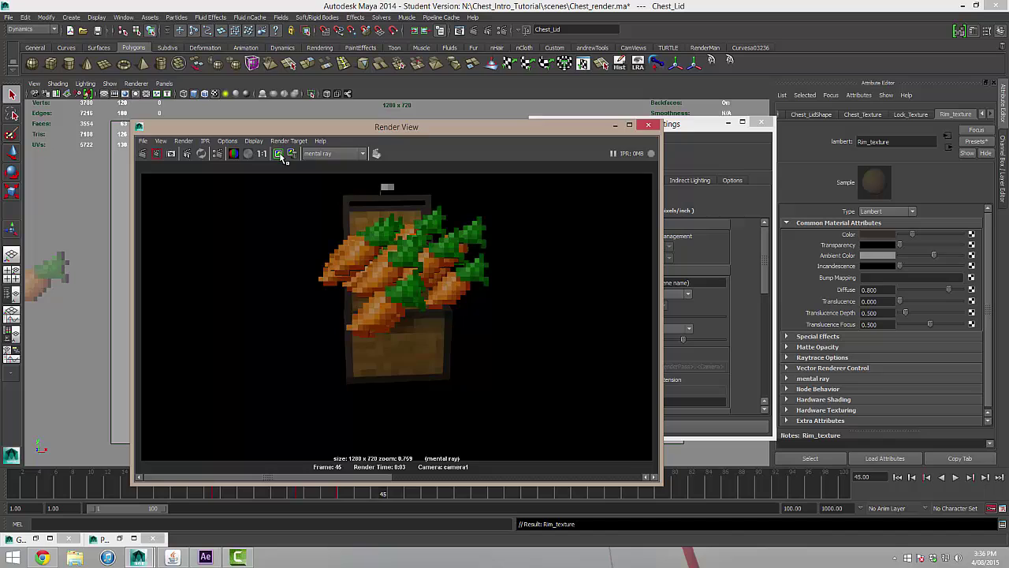
{"action": "left_click", "coordinate": [143, 154]}
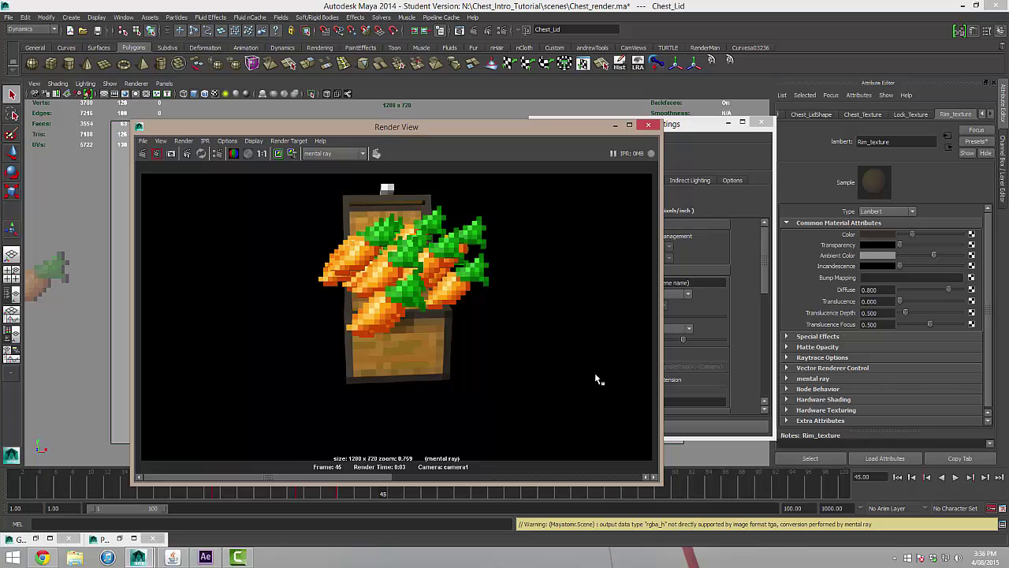
{"action": "left_click_drag", "start_coordinate": [293, 479], "coordinate": [324, 449]}
{"action": "left_click_drag", "start_coordinate": [619, 122], "coordinate": [928, 58]}
Rewind, play to frame 65 and render that frame
{"action": "left_click_drag", "start_coordinate": [375, 487], "coordinate": [14, 487]}
{"action": "left_click", "coordinate": [451, 89]}
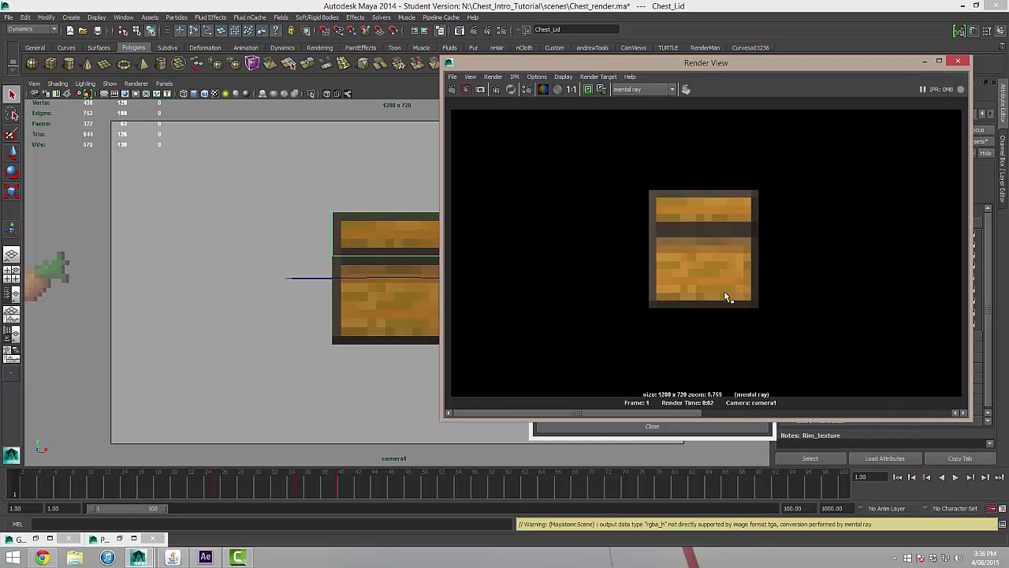
{"action": "key", "text": "alt+v"}
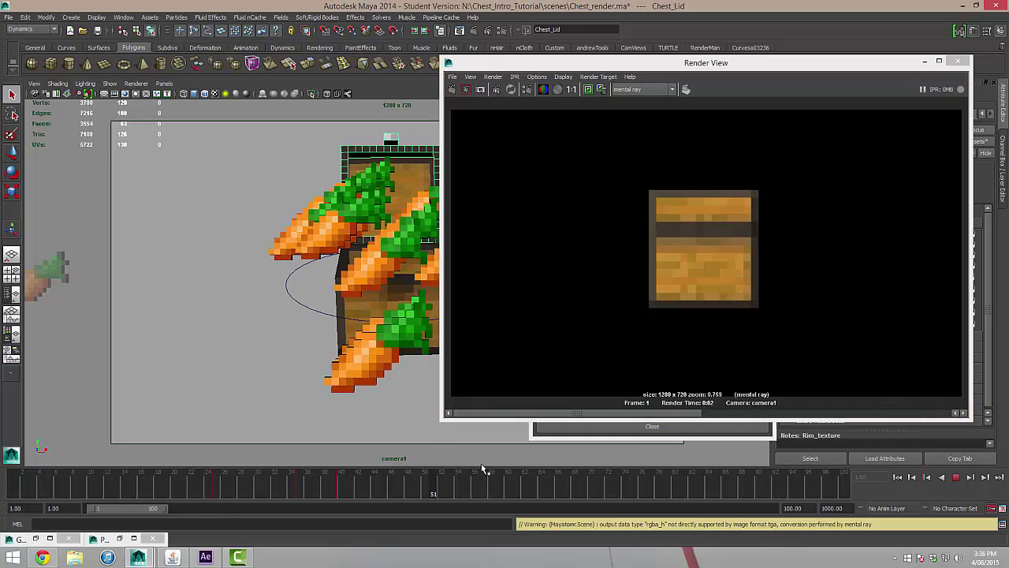
{"action": "left_click", "coordinate": [552, 474]}
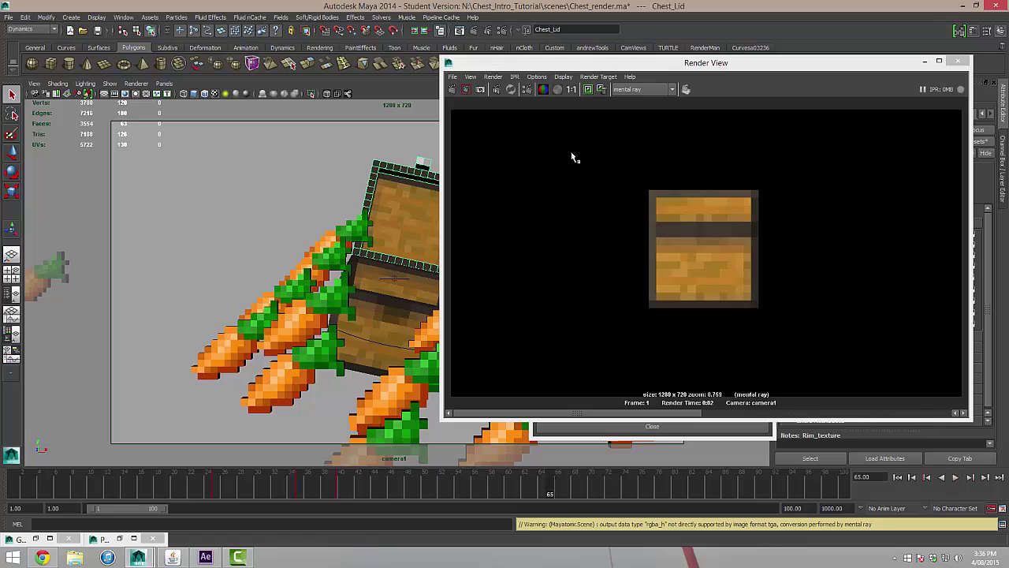
{"action": "left_click", "coordinate": [452, 89]}
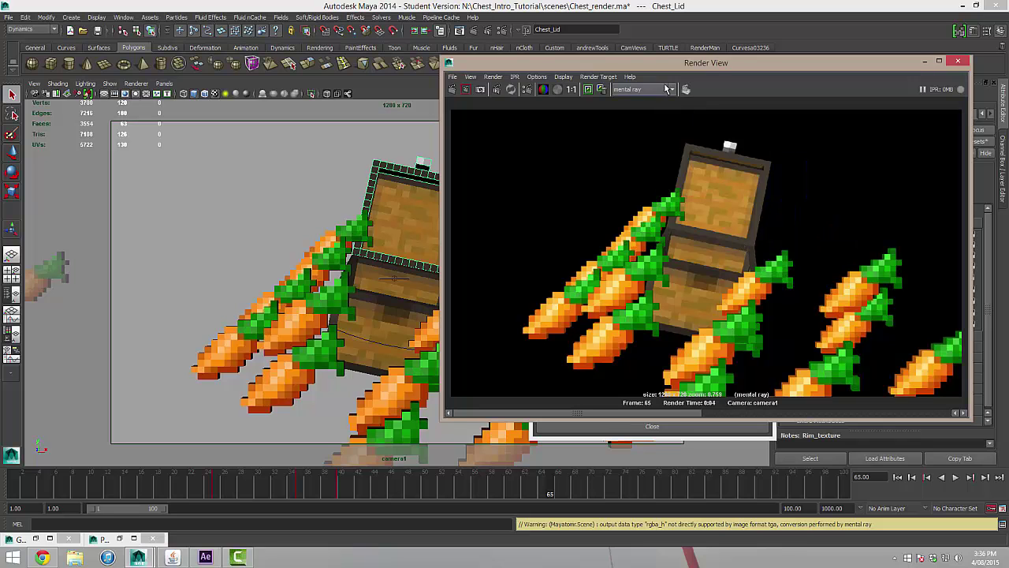
{"action": "left_click_drag", "start_coordinate": [649, 64], "coordinate": [215, 66]}
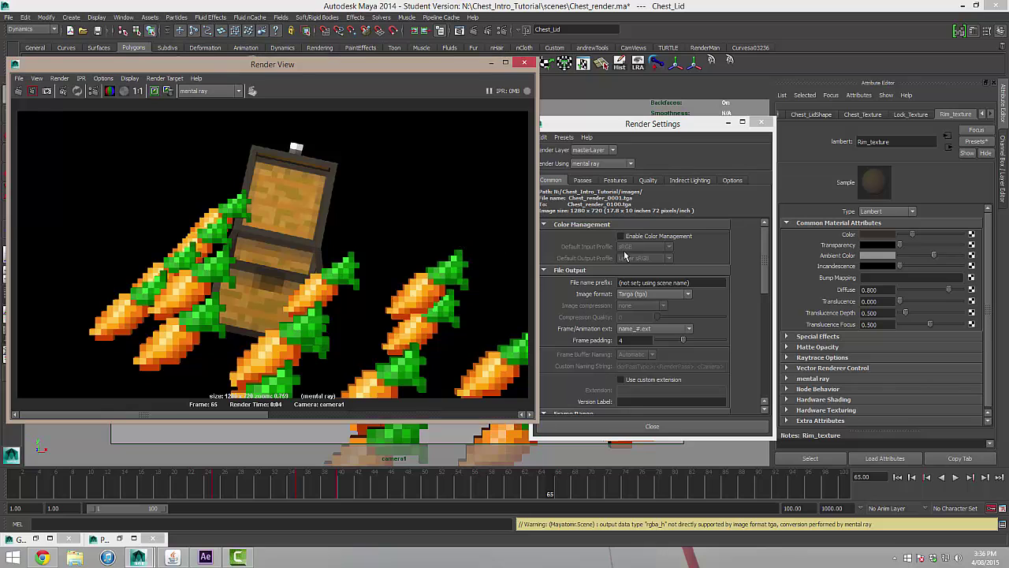
Change the Quality tab's sampling Quality from 0.25 to 1.00
{"action": "left_click_drag", "start_coordinate": [623, 122], "coordinate": [619, 82]}
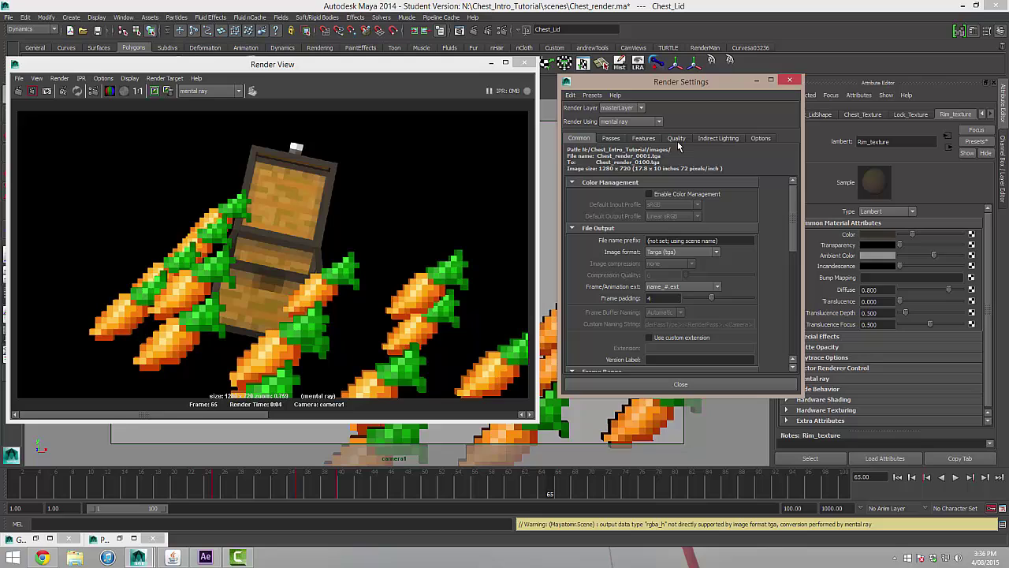
{"action": "left_click", "coordinate": [677, 138]}
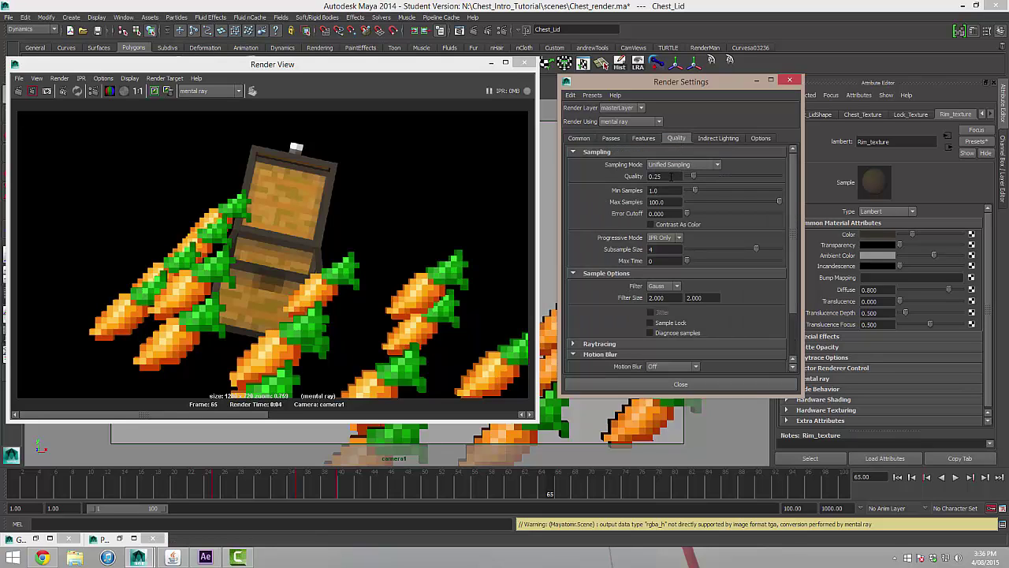
{"action": "left_click", "coordinate": [664, 176]}
{"action": "type", "text": "1"}
{"action": "key", "text": "Return"}
Redo the render at the higher quality and enlarge the preview
{"action": "mouse_move", "coordinate": [354, 66]}
{"action": "left_mouse_down"}
{"action": "mouse_move", "coordinate": [368, 63]}
{"action": "mouse_move", "coordinate": [356, 64]}
{"action": "left_mouse_up"}
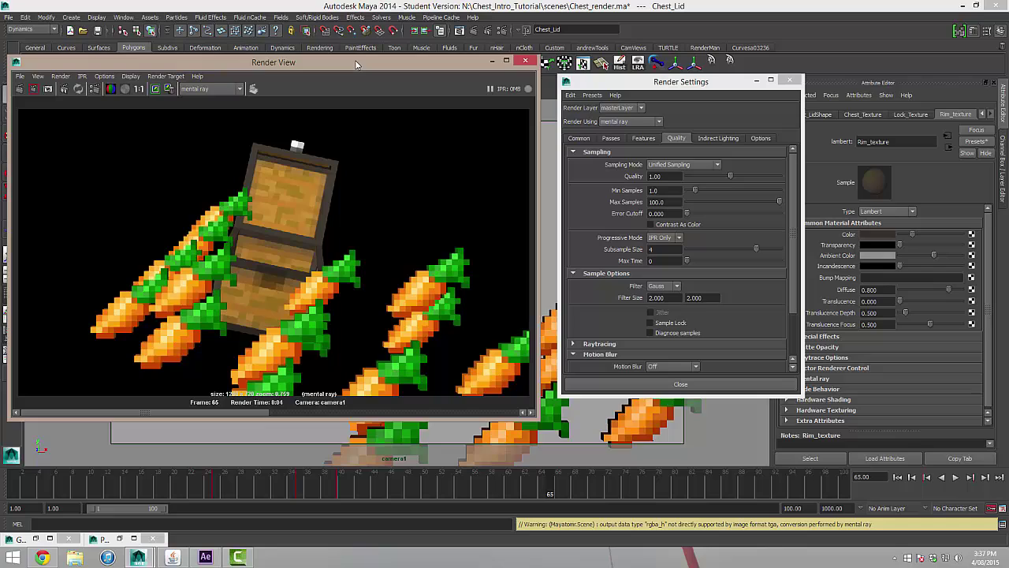
{"action": "left_click", "coordinate": [20, 89]}
{"action": "left_click_drag", "start_coordinate": [536, 418], "coordinate": [485, 405]}
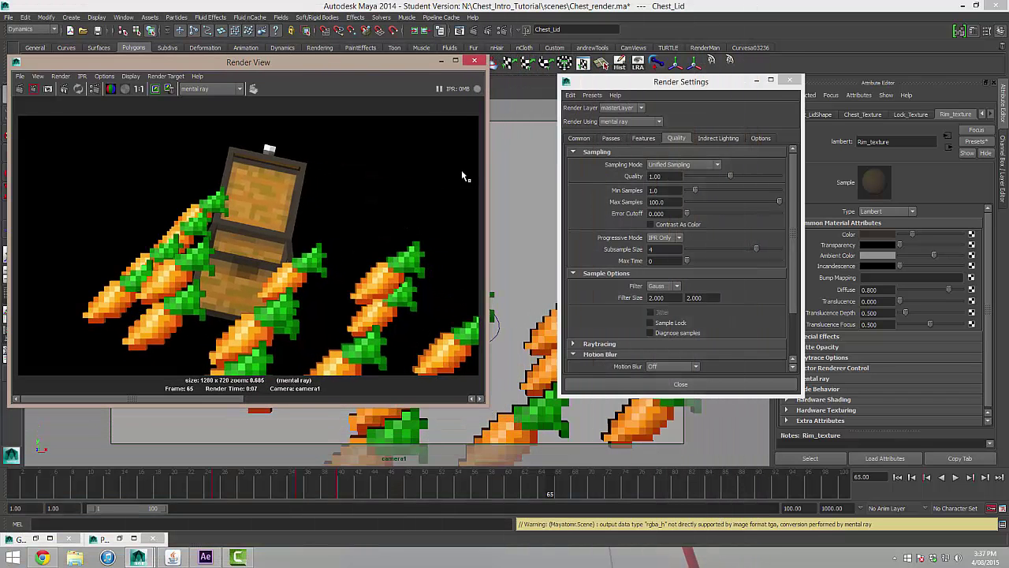
Replace the Common tab's File name prefix with chestCarrot
{"action": "left_click", "coordinate": [473, 62]}
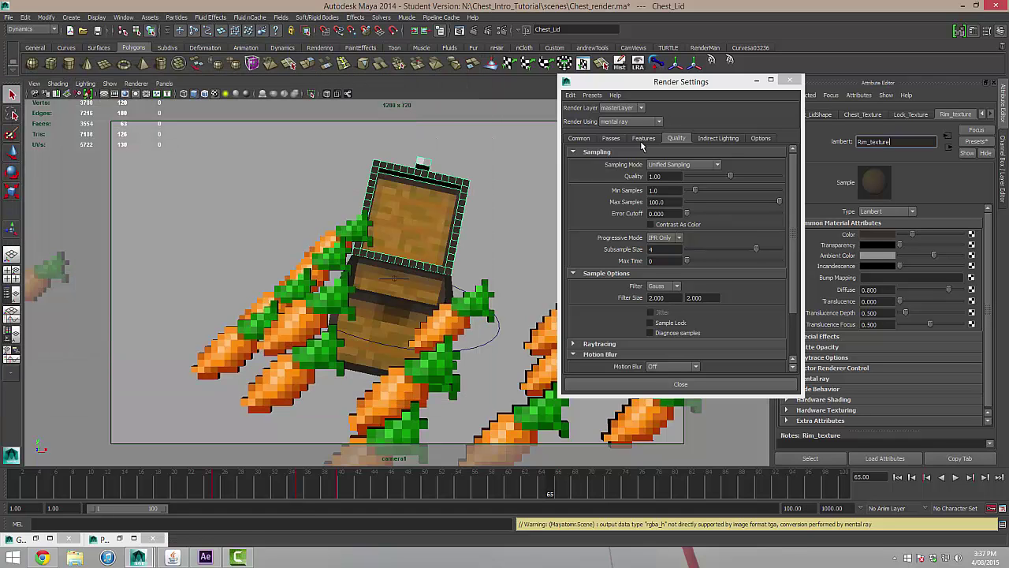
{"action": "left_click", "coordinate": [577, 140]}
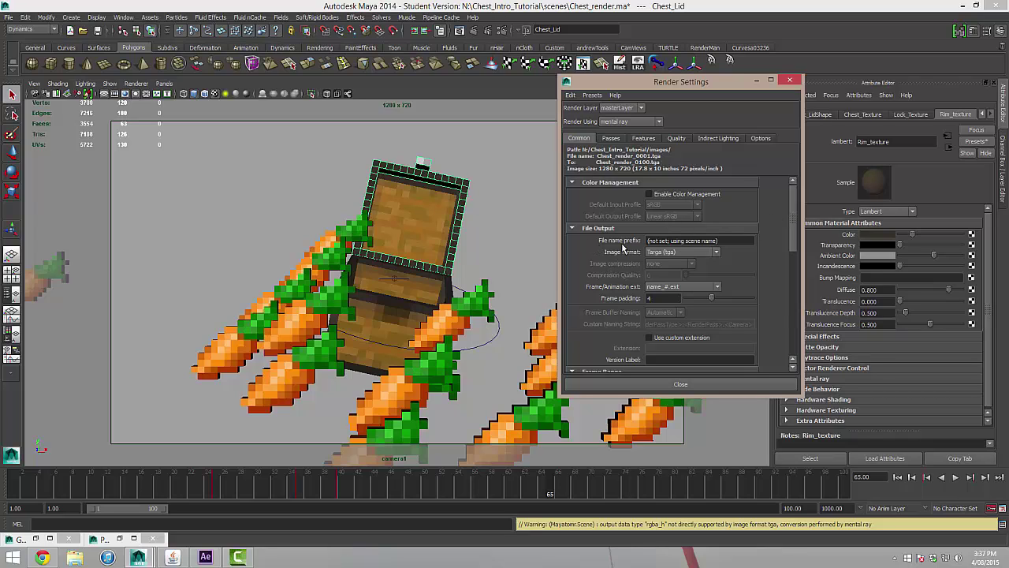
{"action": "left_click_drag", "start_coordinate": [727, 243], "coordinate": [599, 245]}
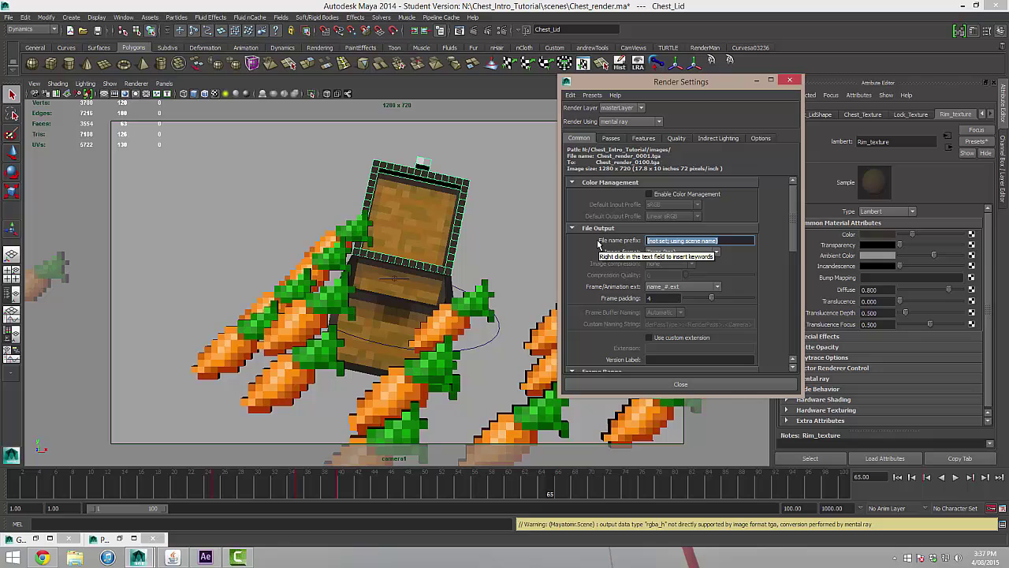
{"action": "type", "text": "chest"}
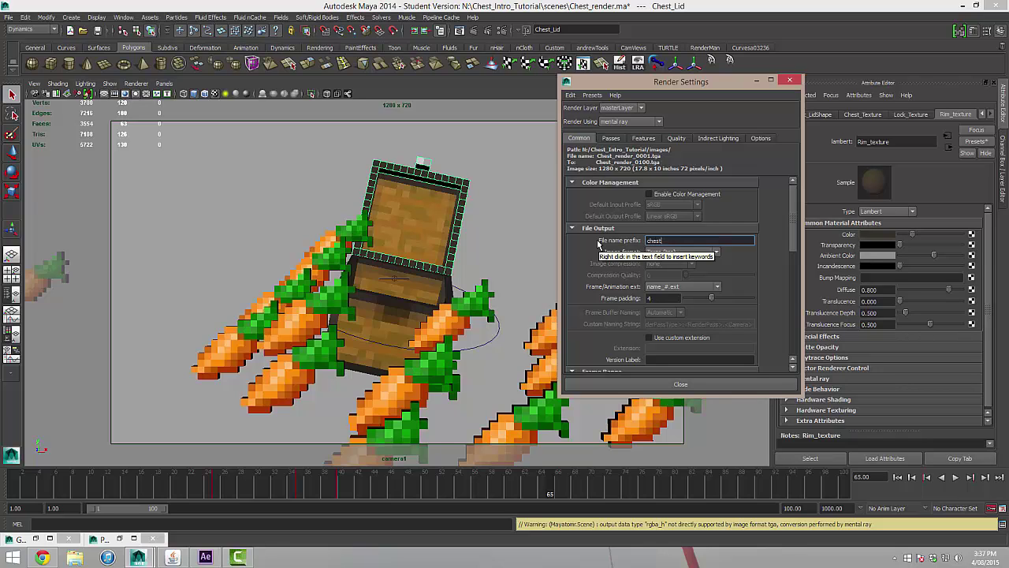
{"action": "type", "text": "Carrot"}
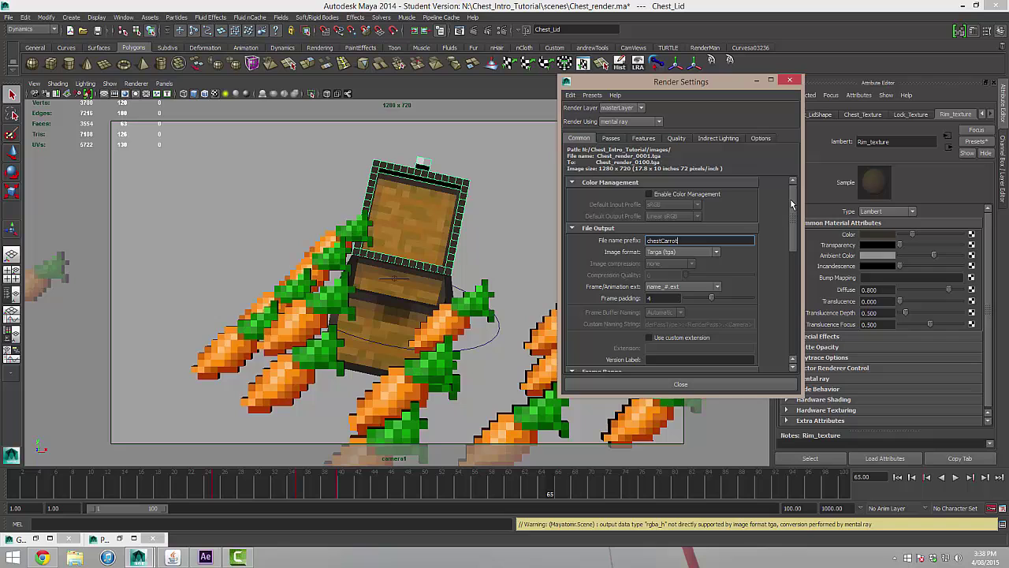
{"action": "mouse_move", "coordinate": [791, 200]}
{"action": "left_mouse_down"}
{"action": "mouse_move", "coordinate": [784, 324]}
{"action": "mouse_move", "coordinate": [779, 186]}
{"action": "left_mouse_up"}
Switch to the Rendering menu set and open the Batch Render option box
{"action": "scroll", "coordinate": [786, 284], "scroll_direction": "down", "scroll_amount": 2}
{"action": "scroll", "coordinate": [786, 284], "scroll_direction": "up", "scroll_amount": 2}
{"action": "left_click", "coordinate": [388, 97]}
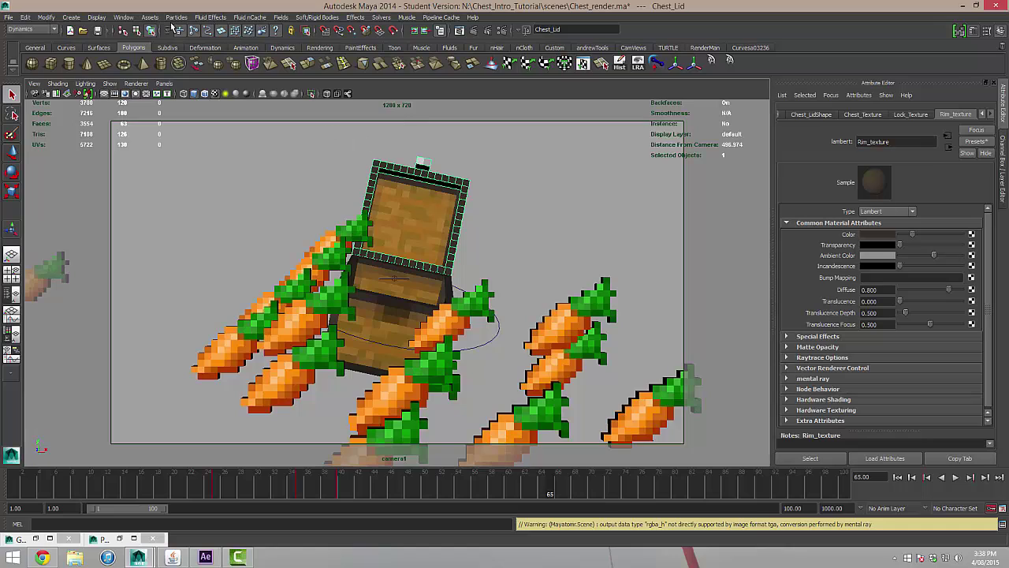
{"action": "left_click", "coordinate": [52, 30]}
{"action": "left_click", "coordinate": [28, 75]}
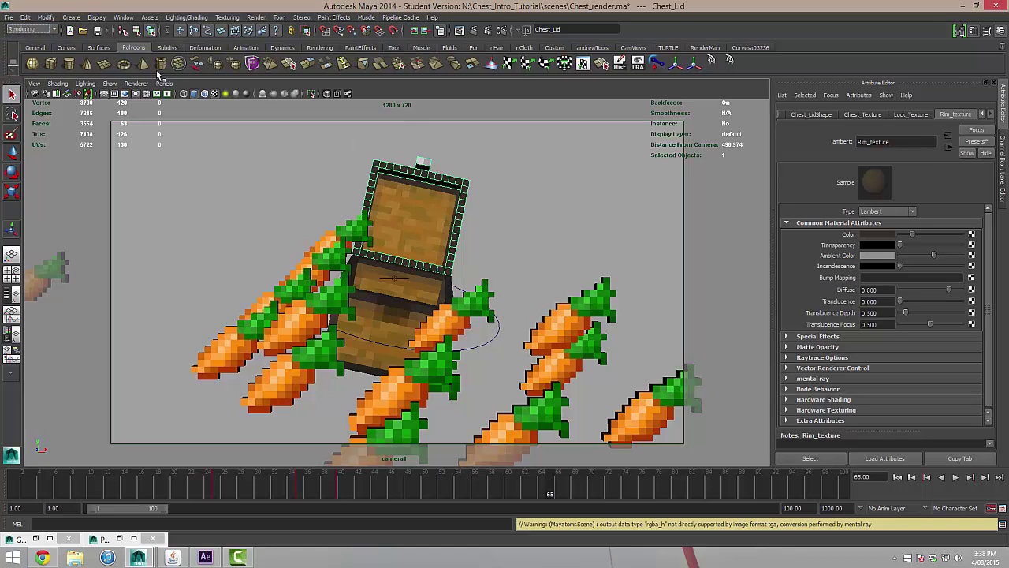
{"action": "left_click", "coordinate": [256, 18]}
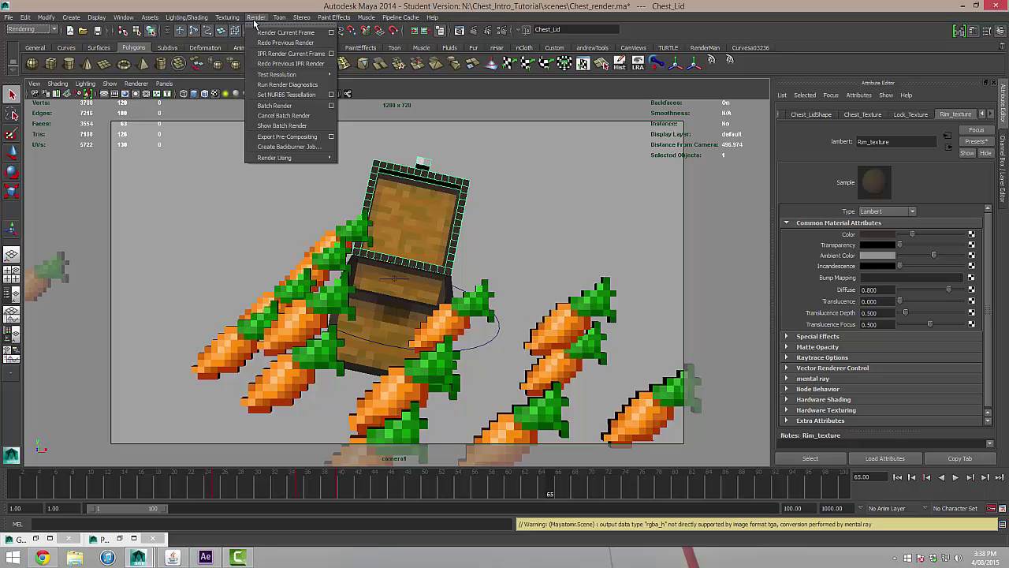
{"action": "left_click", "coordinate": [332, 106]}
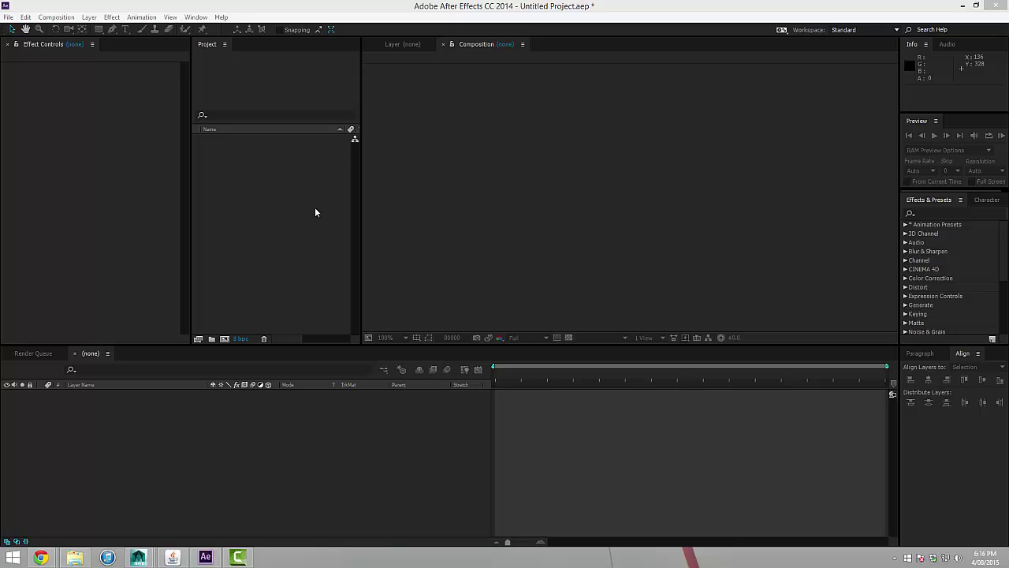
Browse to the ChestIntro/images folder using File > Import > File
{"action": "double_click", "coordinate": [255, 196]}
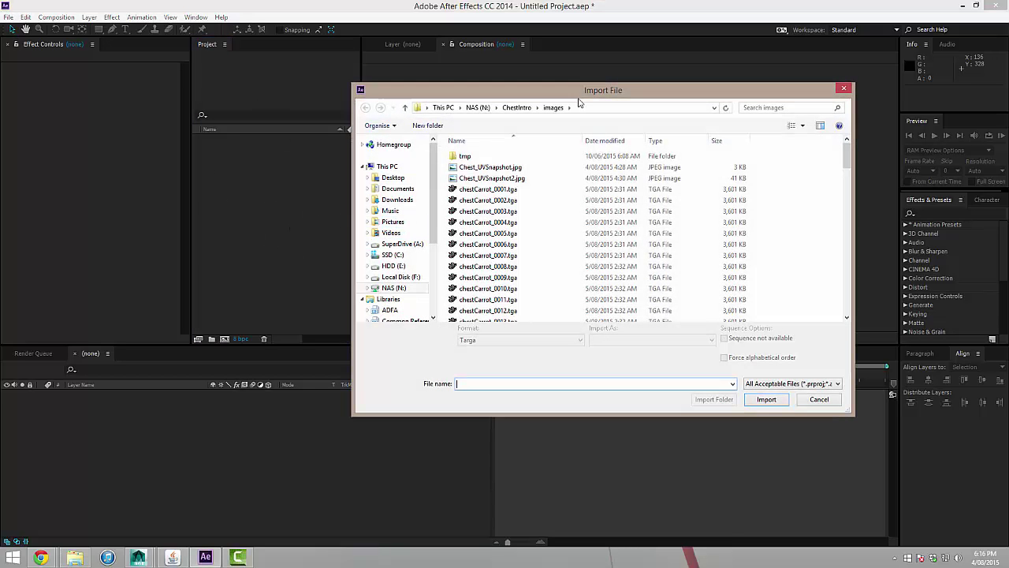
{"action": "left_click", "coordinate": [844, 91]}
{"action": "left_click", "coordinate": [11, 17]}
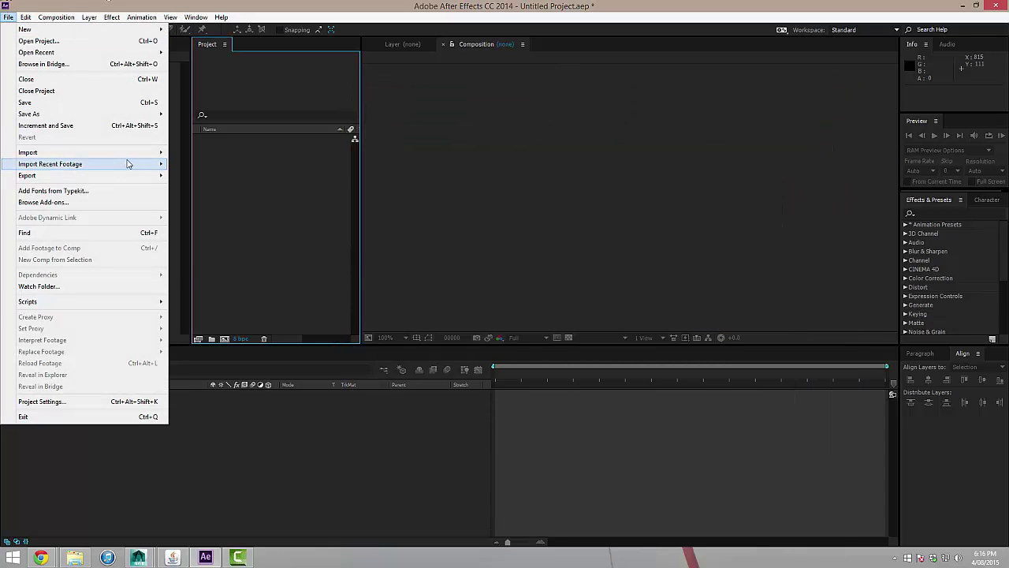
{"action": "mouse_move", "coordinate": [128, 154]}
{"action": "left_click", "coordinate": [191, 154]}
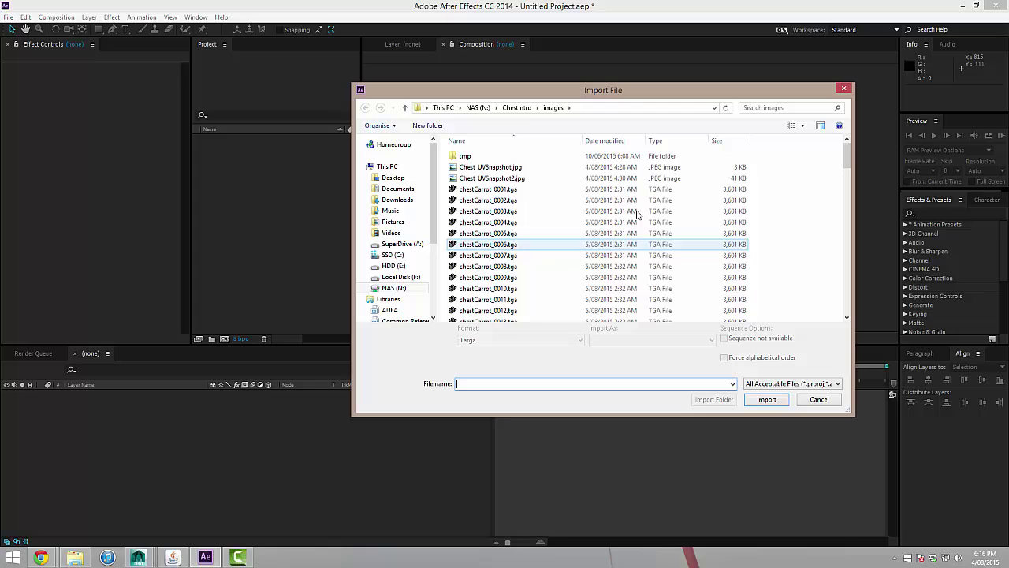
{"action": "left_click_drag", "start_coordinate": [509, 96], "coordinate": [470, 94]}
{"action": "left_click", "coordinate": [477, 106]}
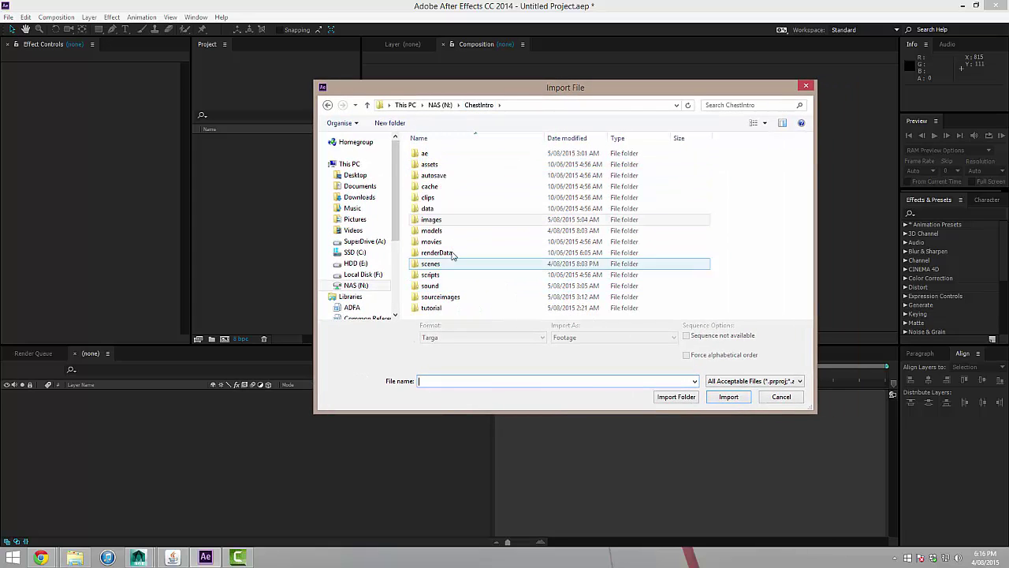
{"action": "double_click", "coordinate": [433, 219]}
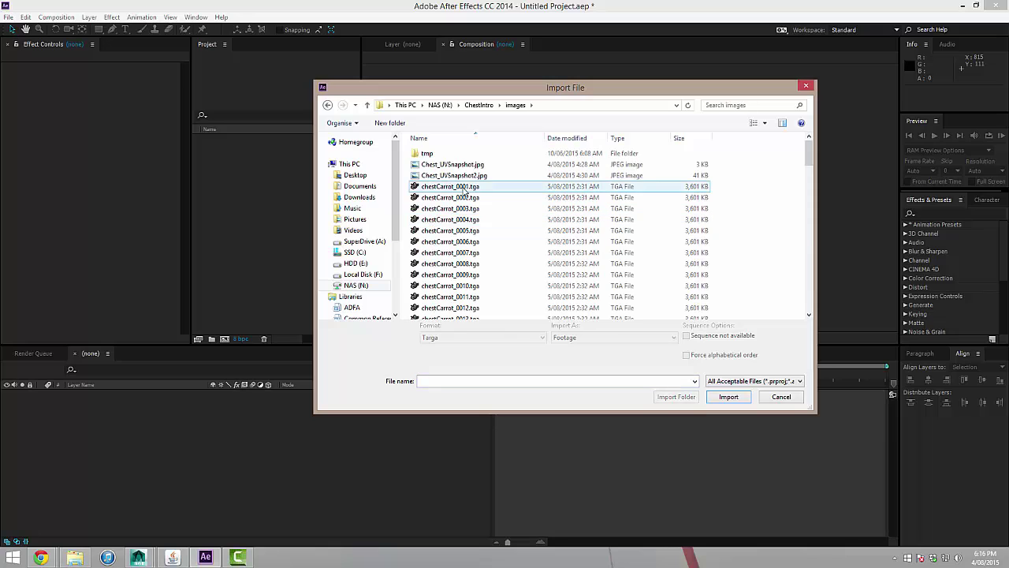
Import chestCarrot_0001.tga as a Targa sequence with straight alpha
{"action": "left_click_drag", "start_coordinate": [809, 154], "coordinate": [795, 138]}
{"action": "left_click", "coordinate": [469, 186]}
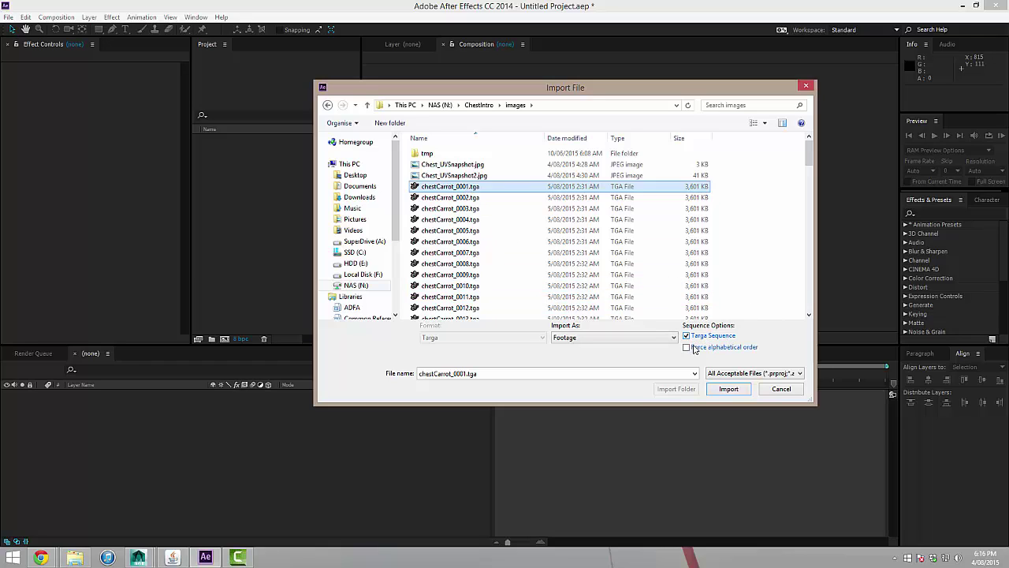
{"action": "left_click", "coordinate": [730, 390]}
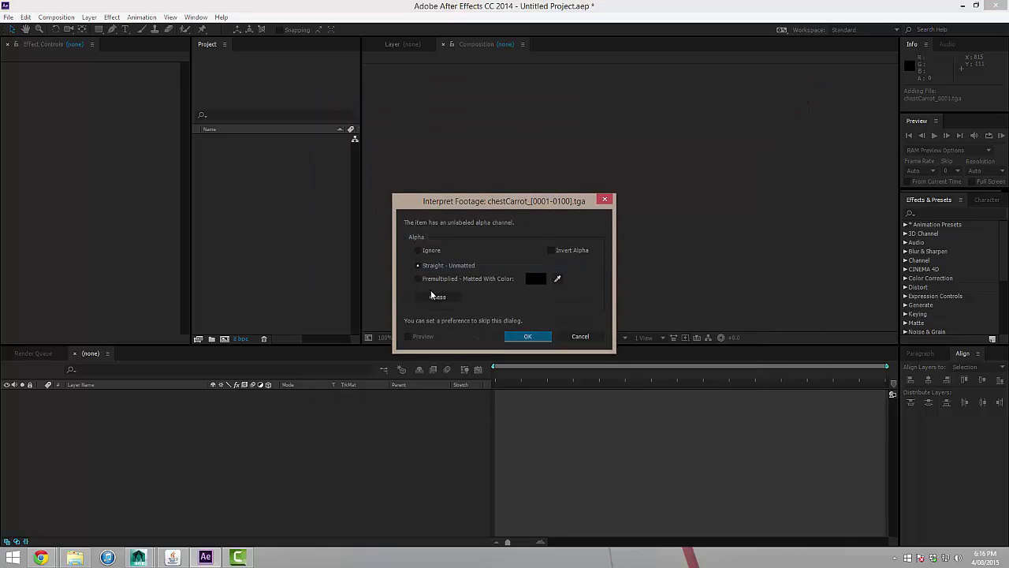
{"action": "left_click", "coordinate": [517, 336]}
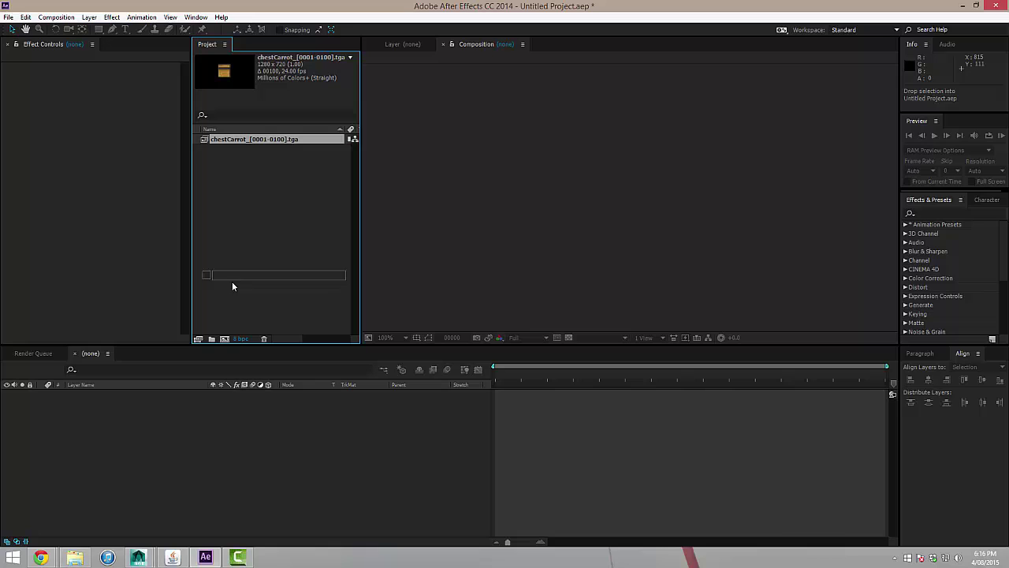
Build the chestCarrot comp from the frame sequence, then import sourceimages/BG.png and layer it beneath
{"action": "left_click", "coordinate": [225, 338]}
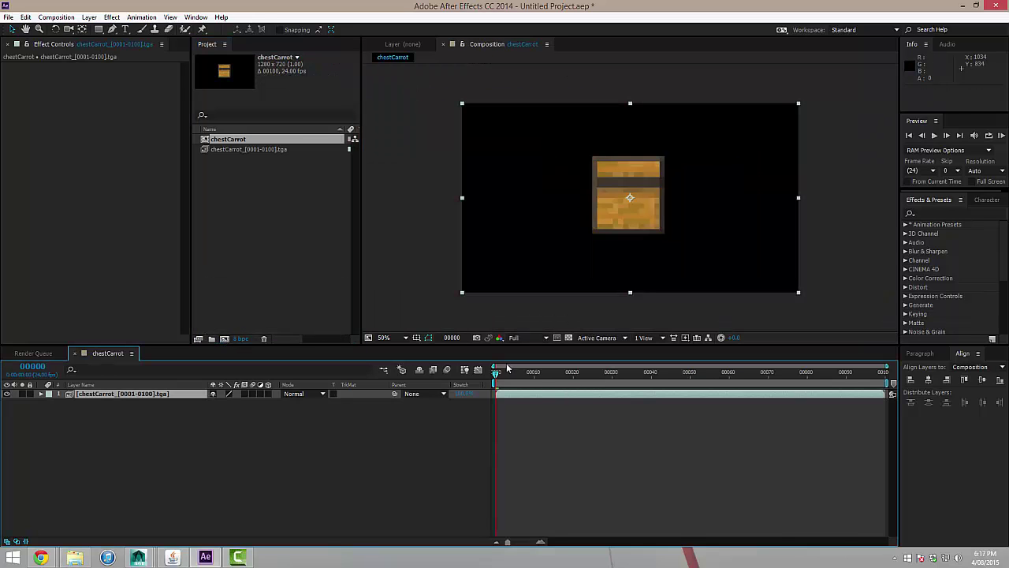
{"action": "left_click_drag", "start_coordinate": [523, 373], "coordinate": [610, 362]}
{"action": "double_click", "coordinate": [254, 201]}
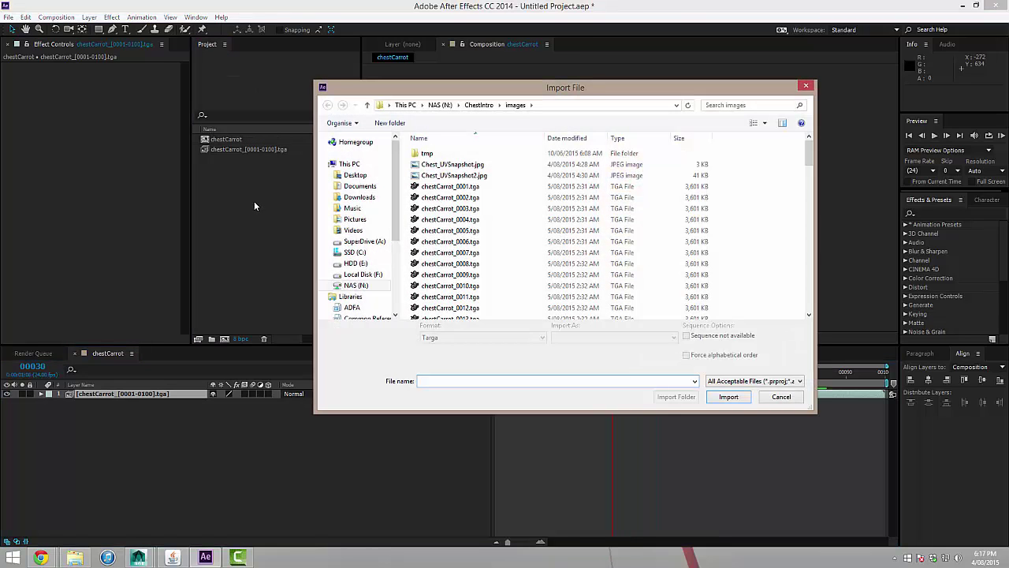
{"action": "left_click", "coordinate": [481, 109]}
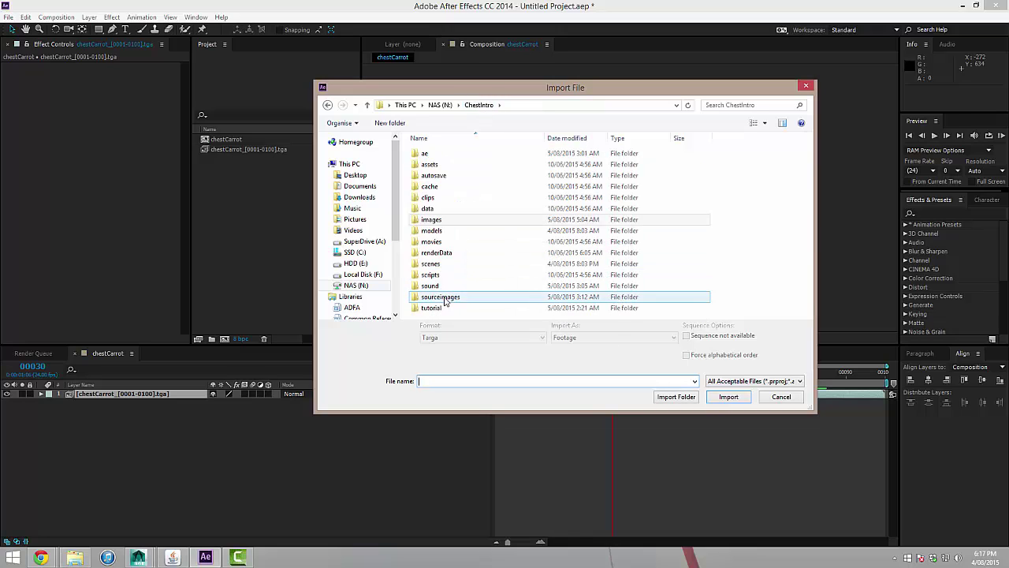
{"action": "double_click", "coordinate": [448, 298]}
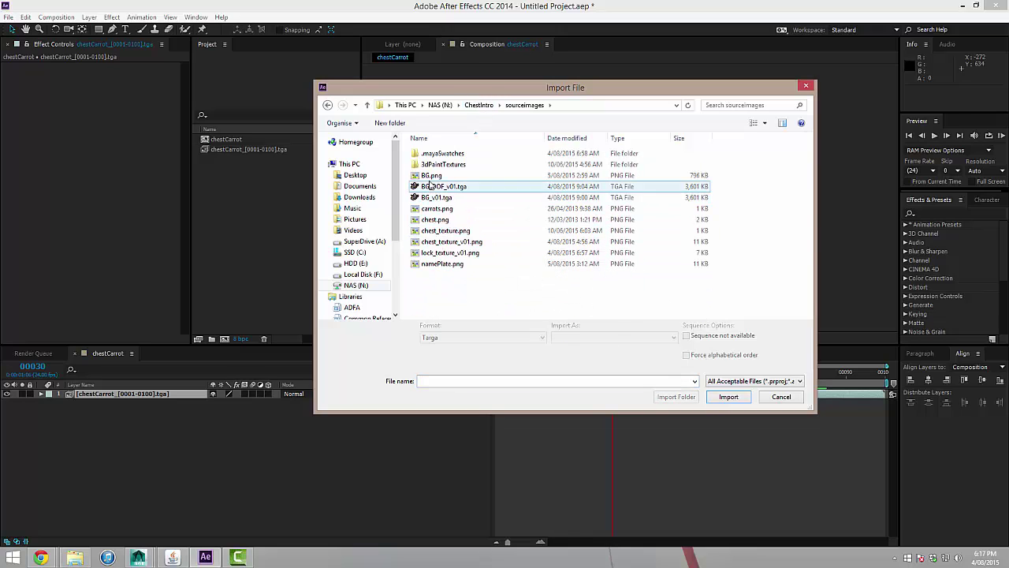
{"action": "double_click", "coordinate": [430, 176]}
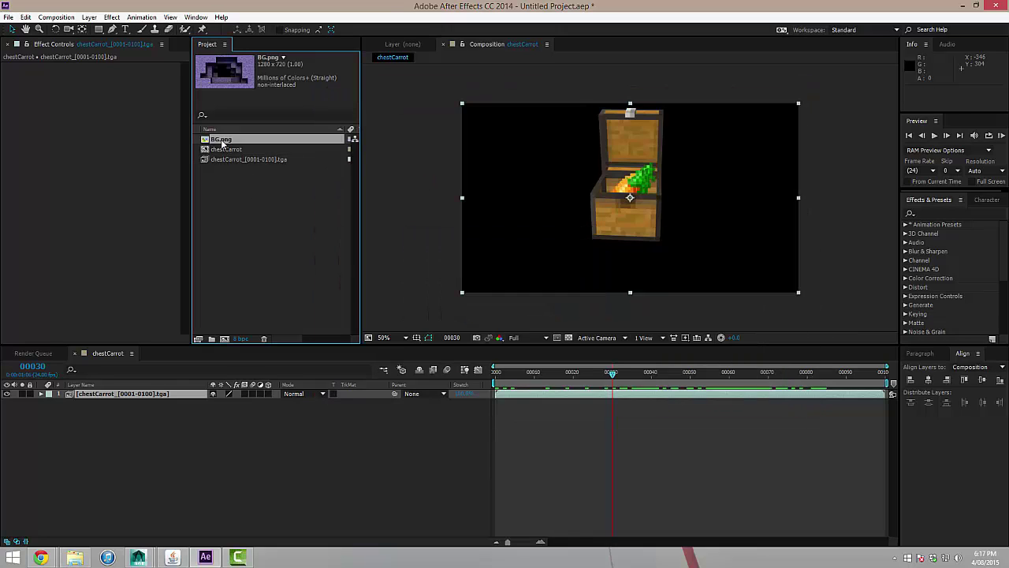
{"action": "left_click_drag", "start_coordinate": [175, 422], "coordinate": [170, 431]}
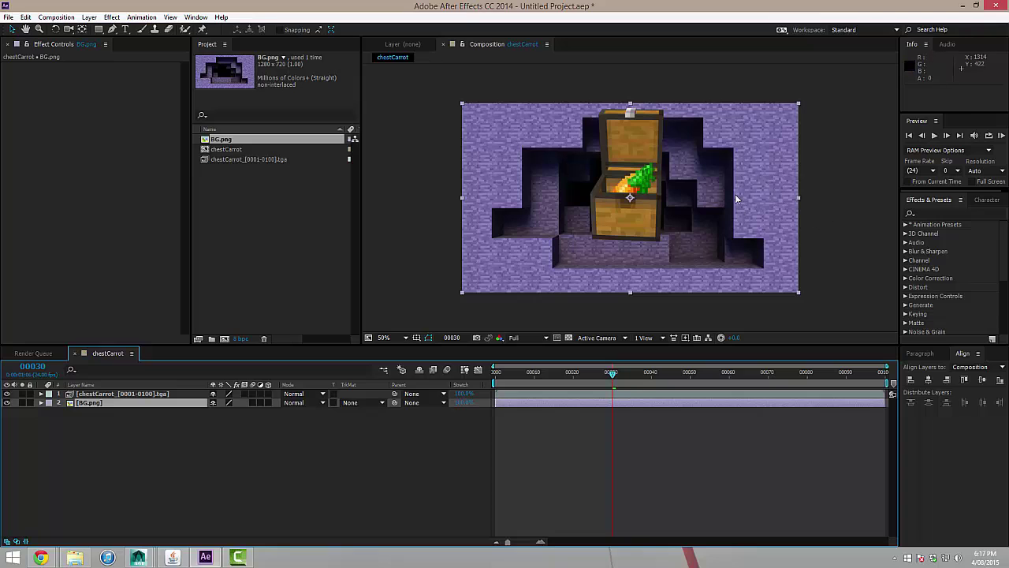
Create a black 1280 × 720 solid, Black Solid 1, via Layer > New > Solid
{"action": "left_click", "coordinate": [89, 18]}
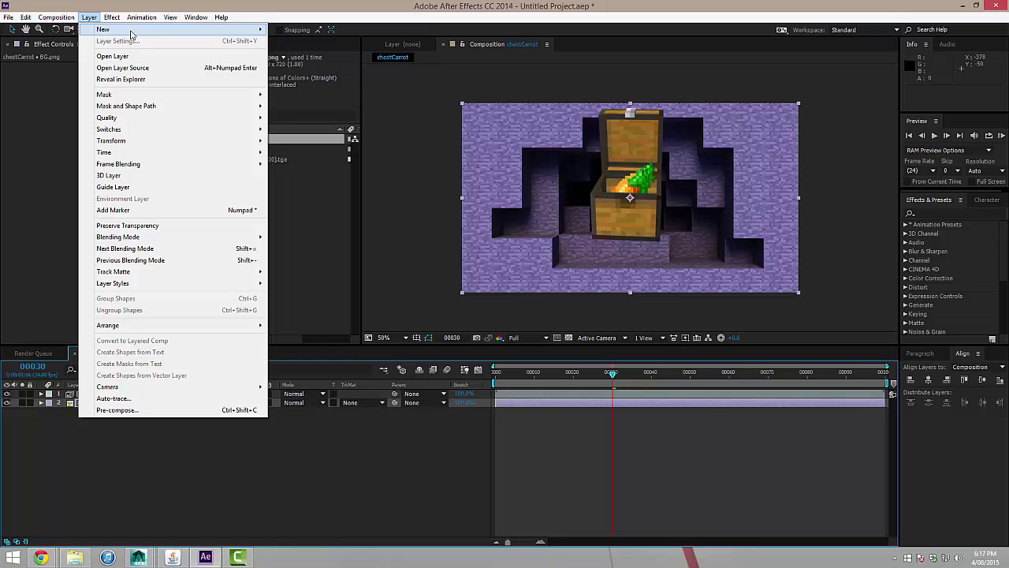
{"action": "mouse_move", "coordinate": [213, 31]}
{"action": "left_click", "coordinate": [292, 40]}
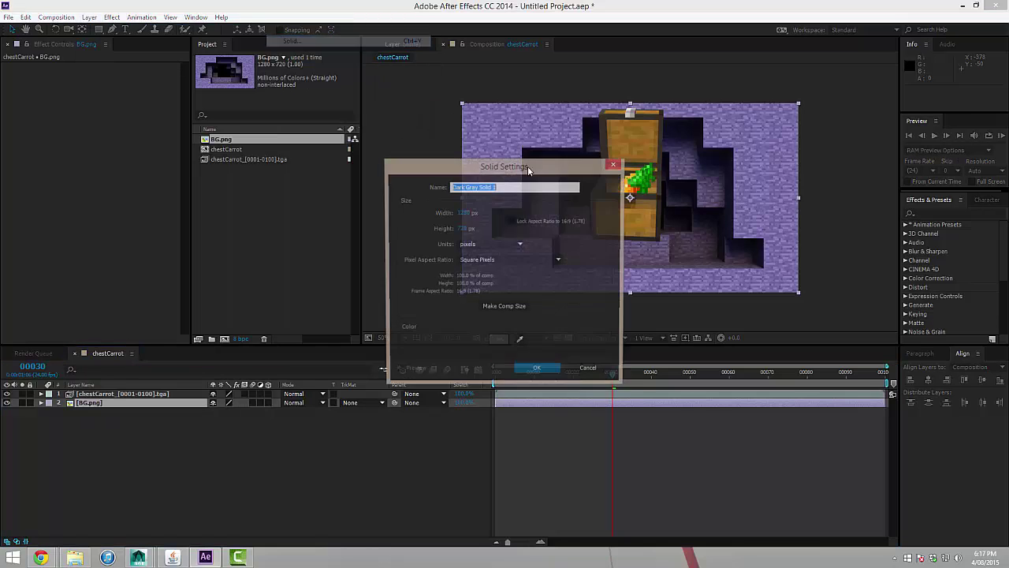
{"action": "left_click", "coordinate": [498, 341]}
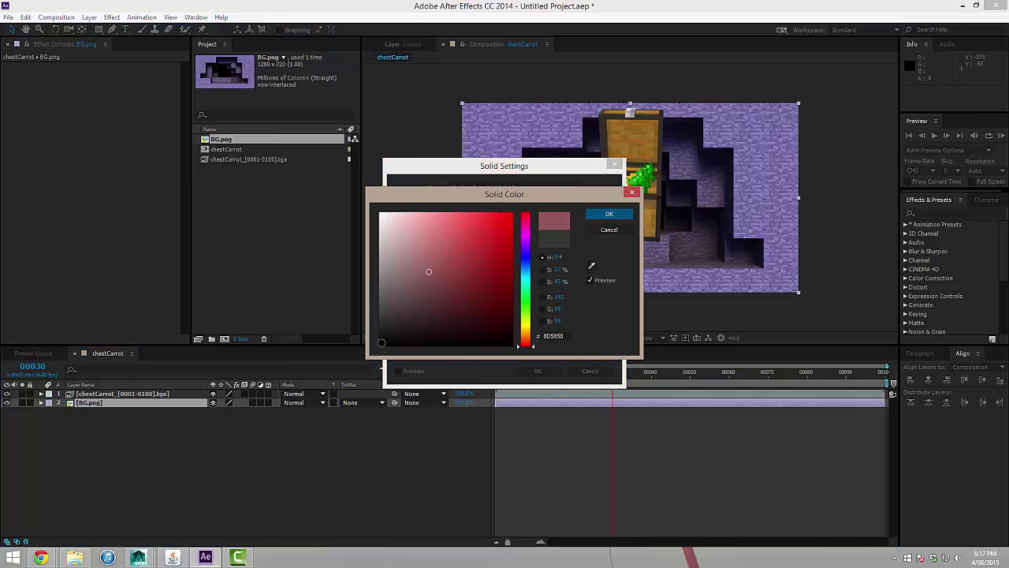
{"action": "left_click", "coordinate": [595, 215]}
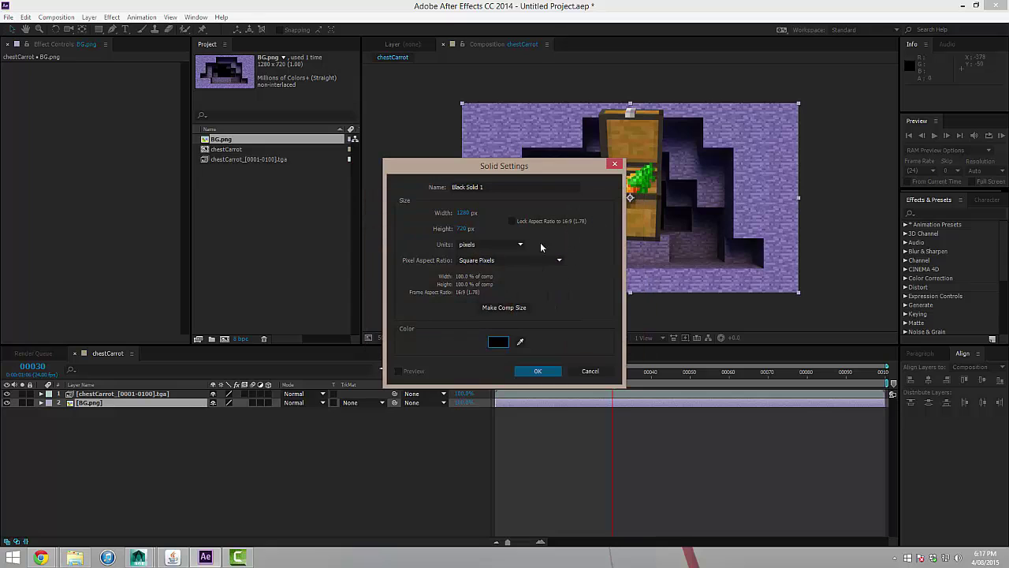
{"action": "left_click", "coordinate": [536, 371]}
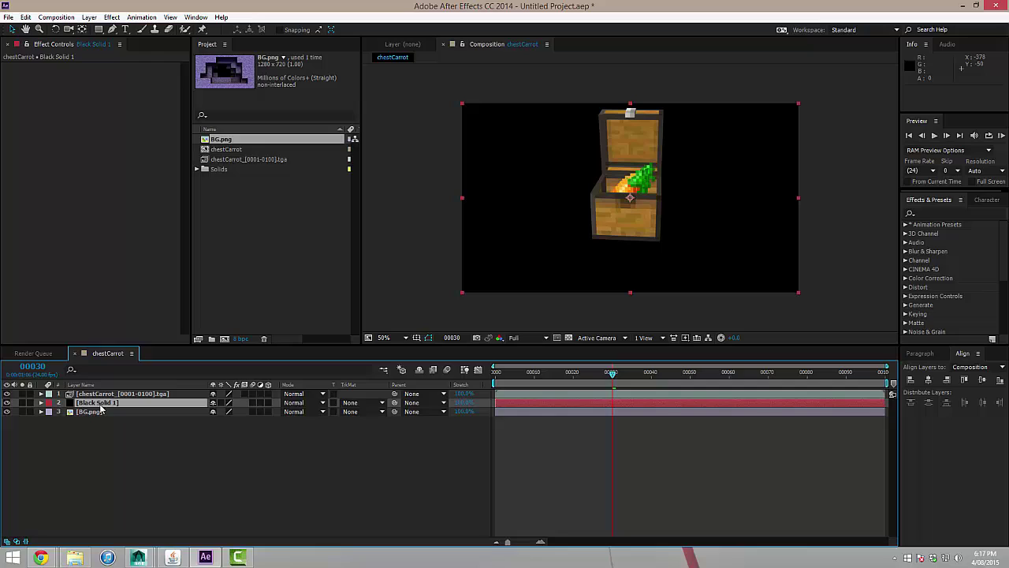
Add an inverted full-layer ellipse mask to Black Solid 1
{"action": "left_click", "coordinate": [98, 30]}
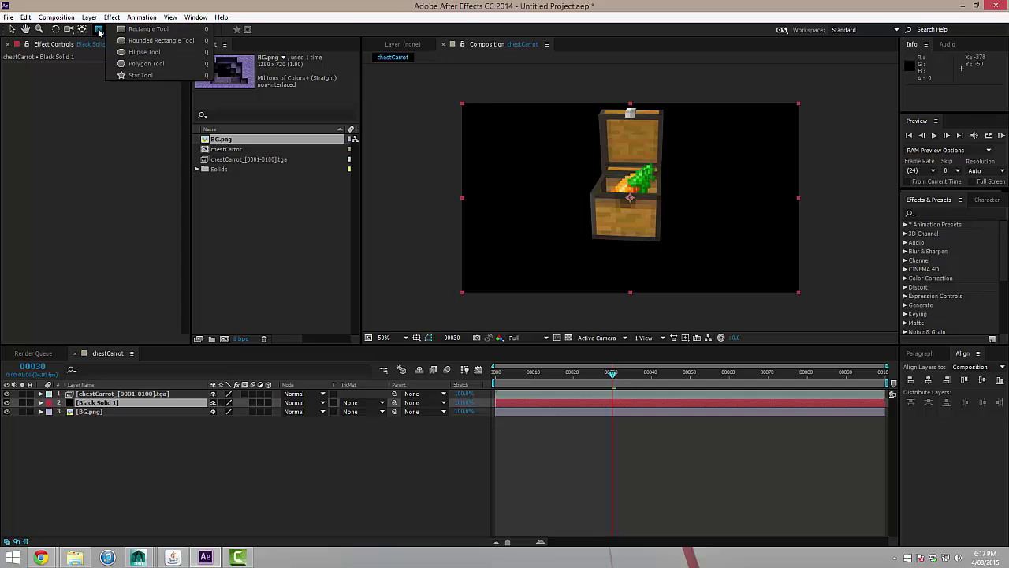
{"action": "left_click", "coordinate": [144, 52]}
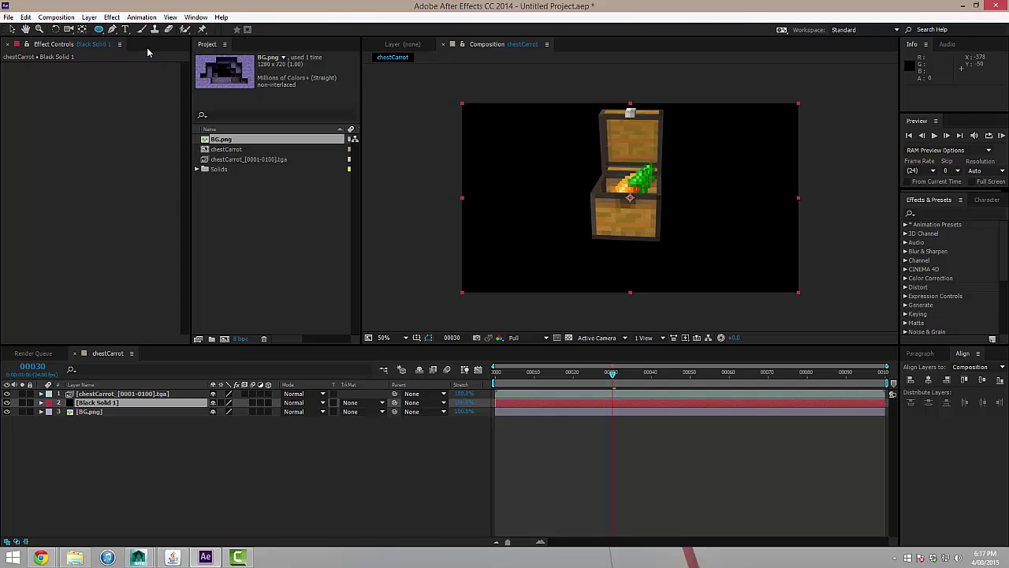
{"action": "double_click", "coordinate": [99, 29]}
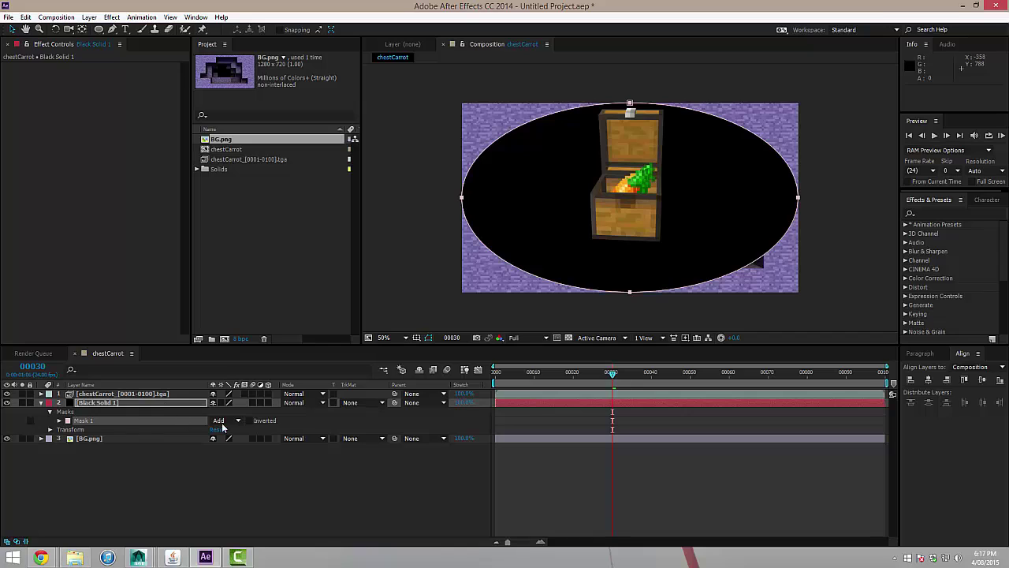
{"action": "left_click", "coordinate": [250, 421]}
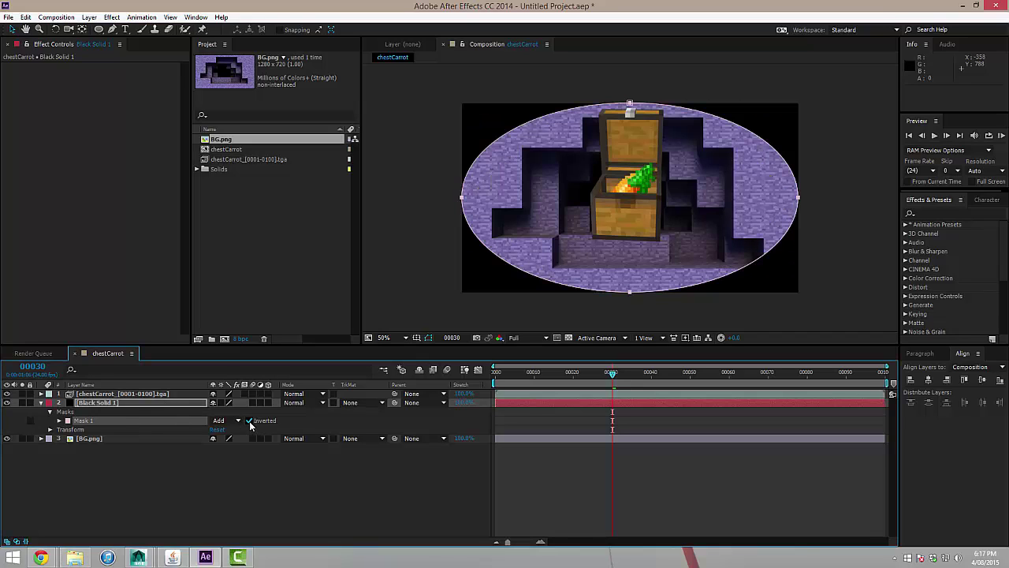
Feather the mask to about 505 and set Mask Expansion to 14 for a soft vignette
{"action": "left_click", "coordinate": [120, 405]}
{"action": "key", "text": "m"}
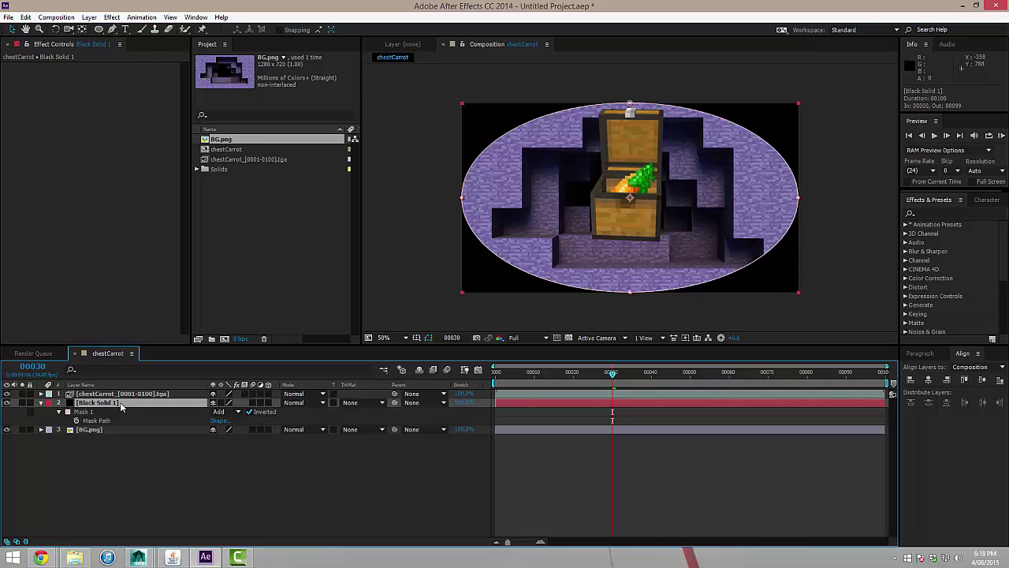
{"action": "key", "text": "m"}
{"action": "key", "text": "m"}
{"action": "key", "text": "m"}
{"action": "key", "text": "m"}
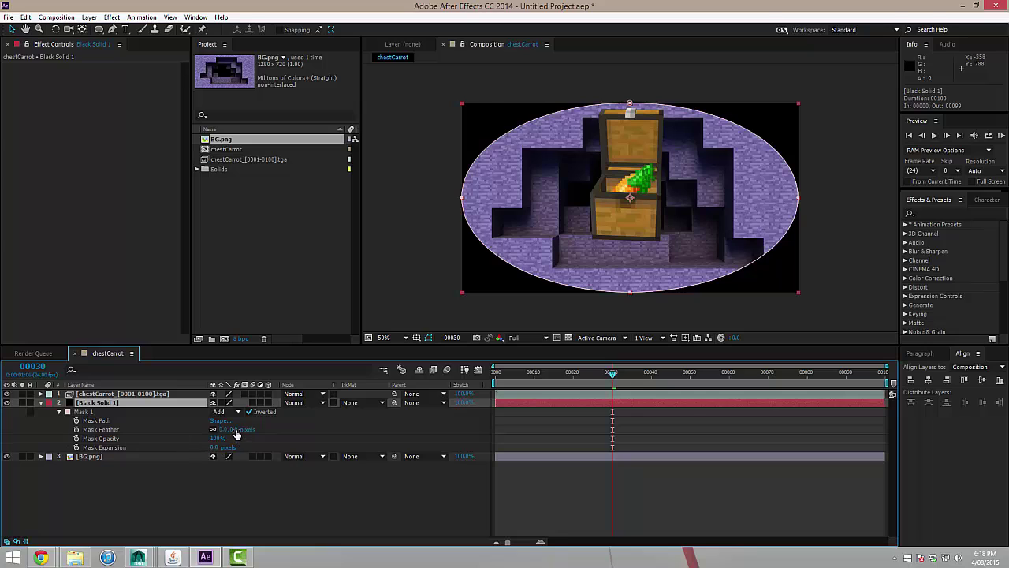
{"action": "left_click_drag", "start_coordinate": [234, 431], "coordinate": [454, 452]}
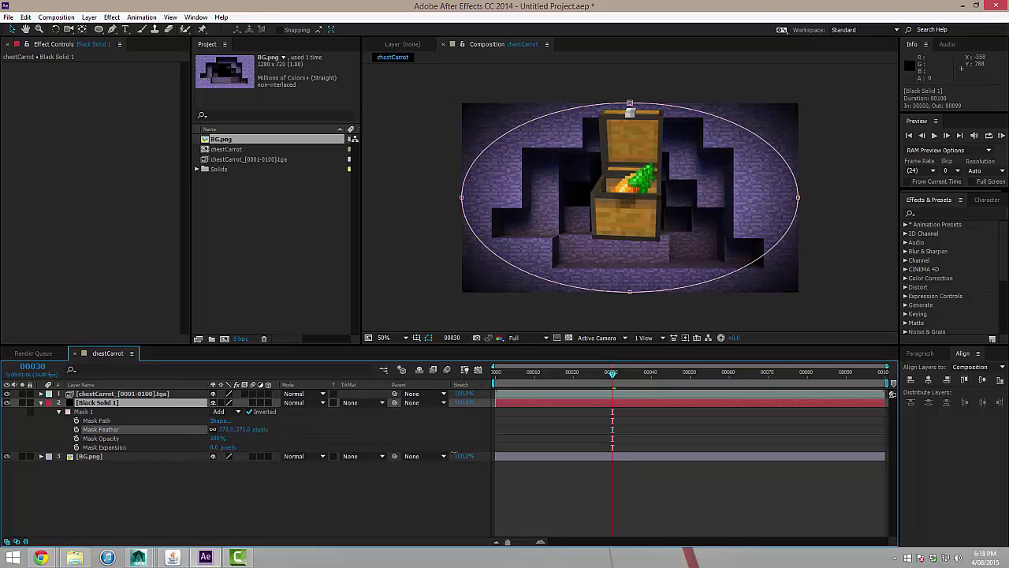
{"action": "left_click_drag", "start_coordinate": [219, 448], "coordinate": [272, 436]}
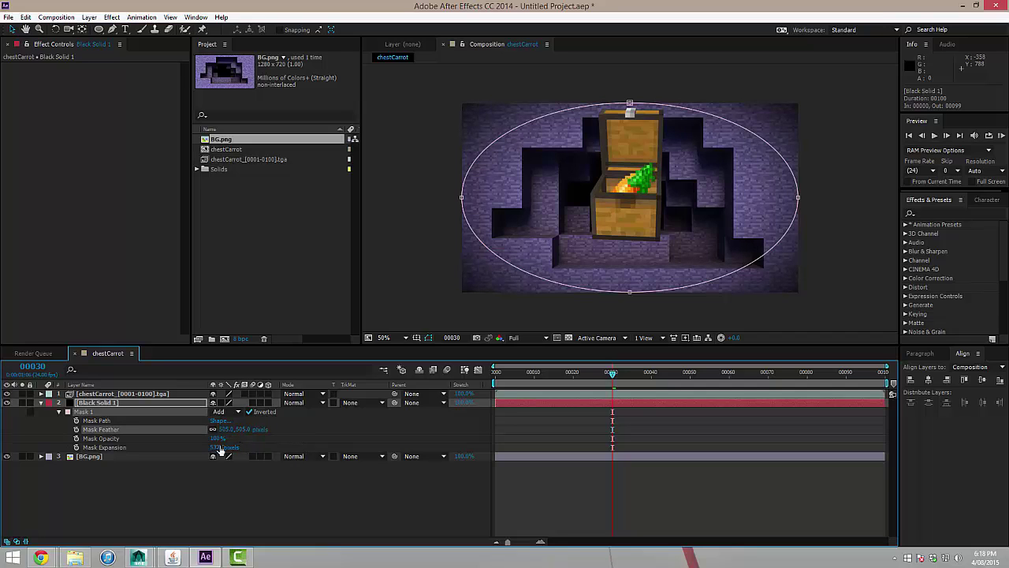
{"action": "left_click_drag", "start_coordinate": [215, 449], "coordinate": [181, 486]}
{"action": "left_click", "coordinate": [176, 489]}
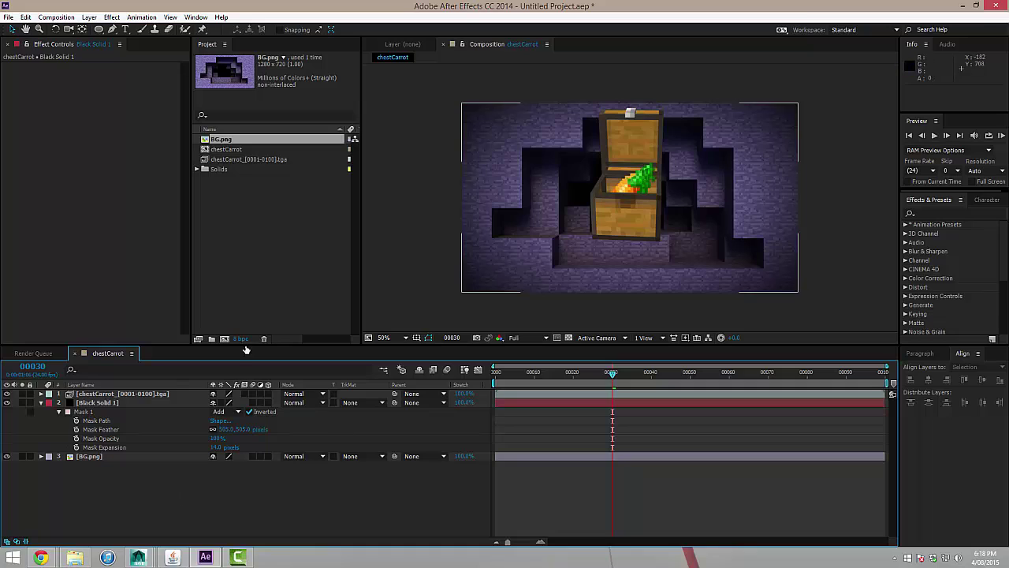
Apply Fast Blur to BG.png, raise Blurriness to about 40, and scrub to frame 58
{"action": "left_click", "coordinate": [110, 402]}
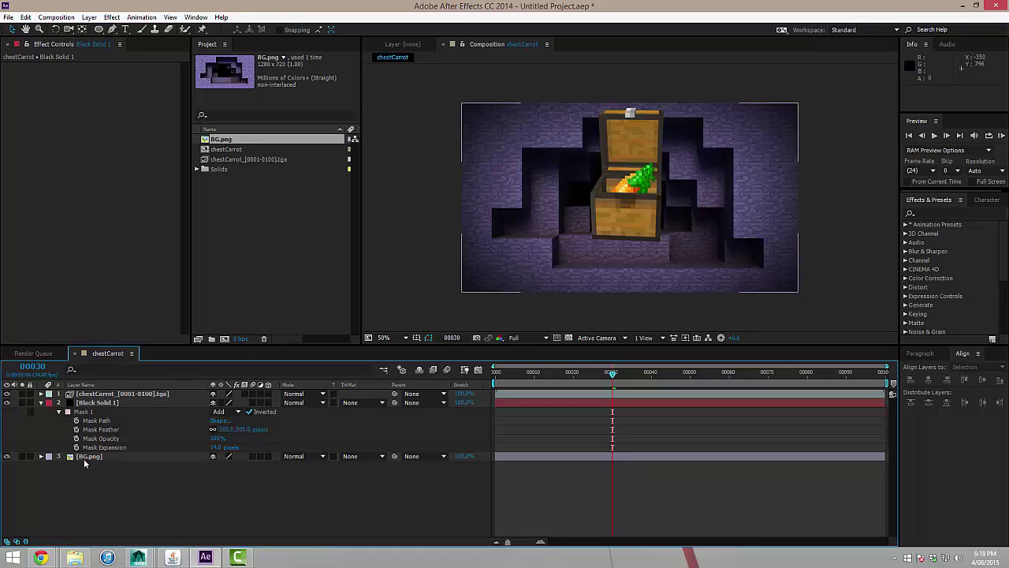
{"action": "left_click", "coordinate": [88, 457]}
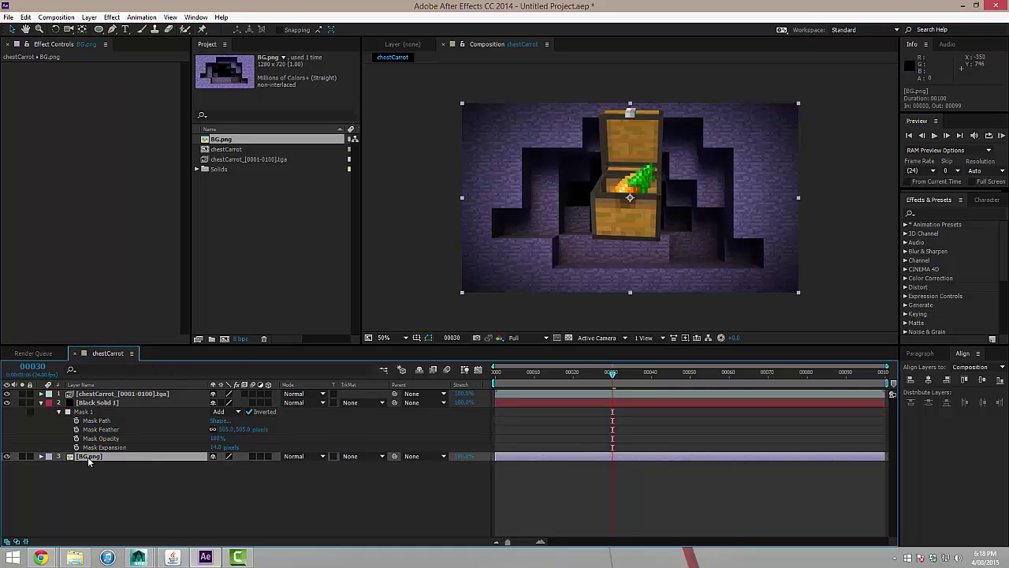
{"action": "left_click", "coordinate": [113, 18]}
{"action": "mouse_move", "coordinate": [215, 93]}
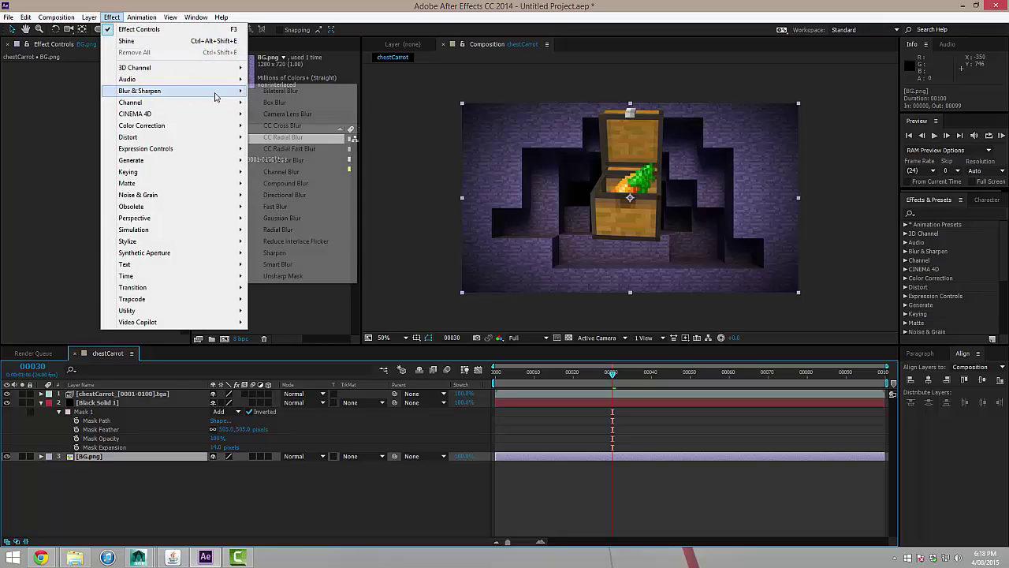
{"action": "left_click", "coordinate": [280, 207]}
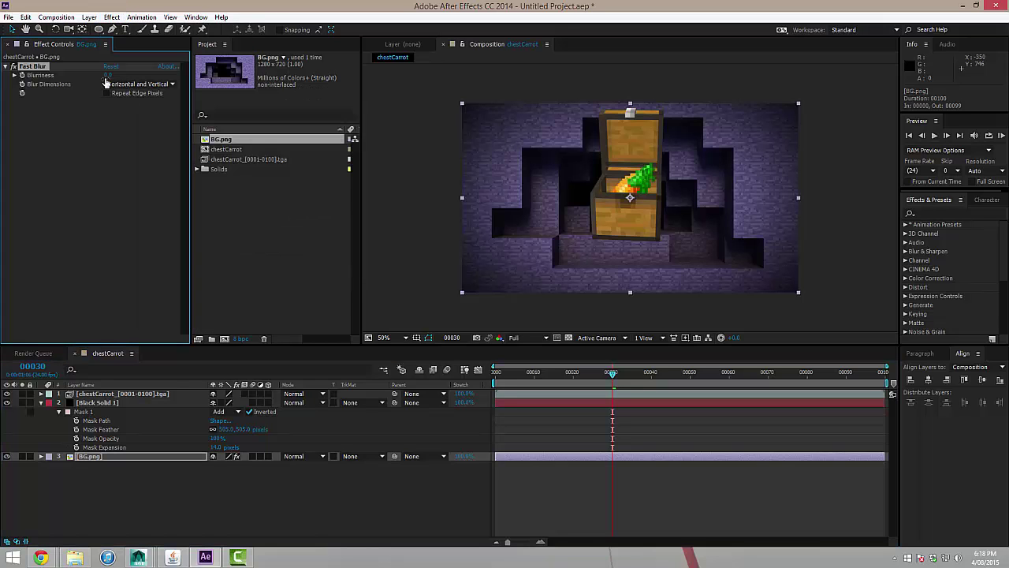
{"action": "left_click_drag", "start_coordinate": [108, 76], "coordinate": [149, 82]}
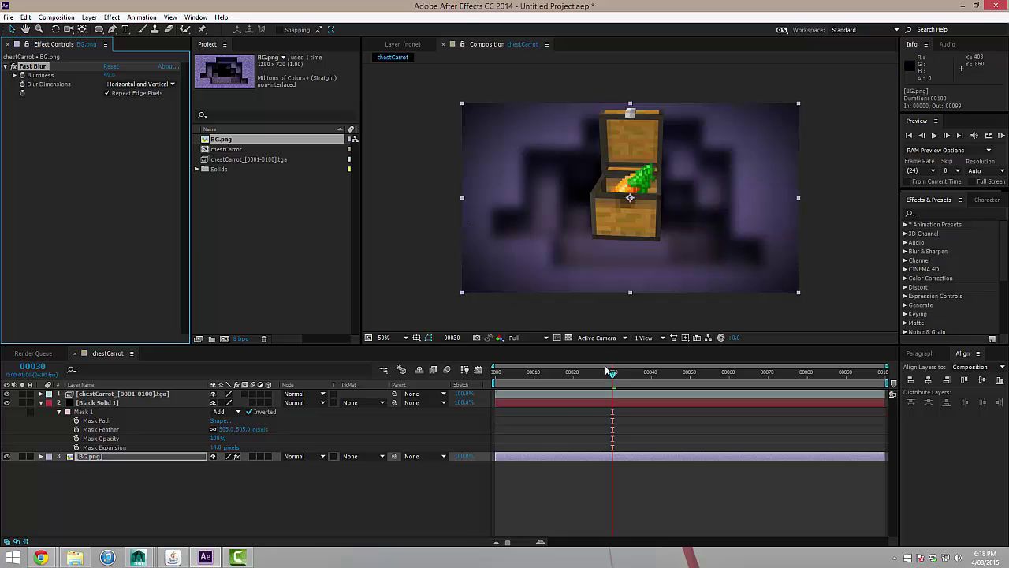
{"action": "left_click_drag", "start_coordinate": [614, 375], "coordinate": [722, 377]}
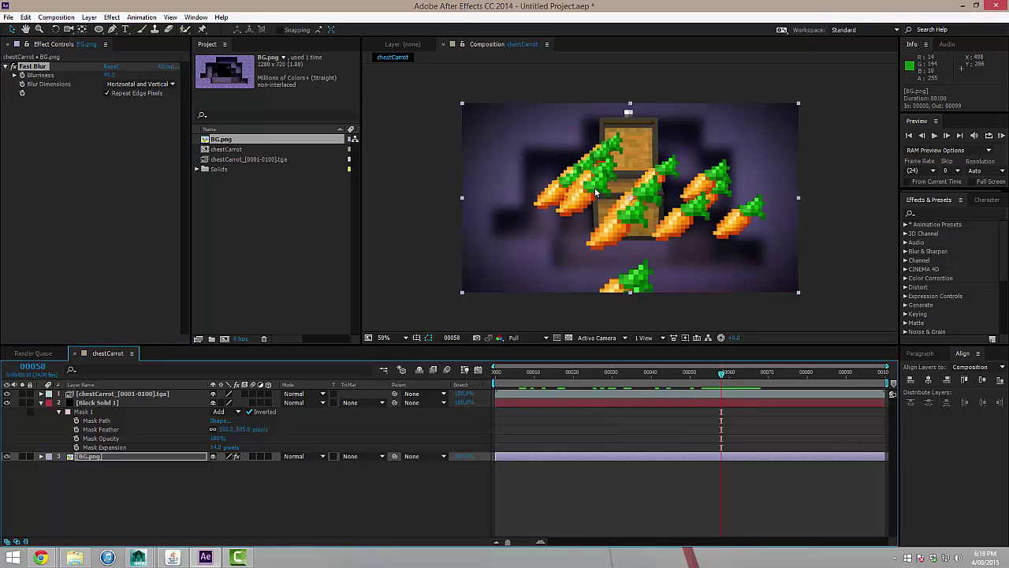
Apply Effect > Generate > CC Light Burst 2.5 to the chestCarrot layer
{"action": "left_click", "coordinate": [104, 394]}
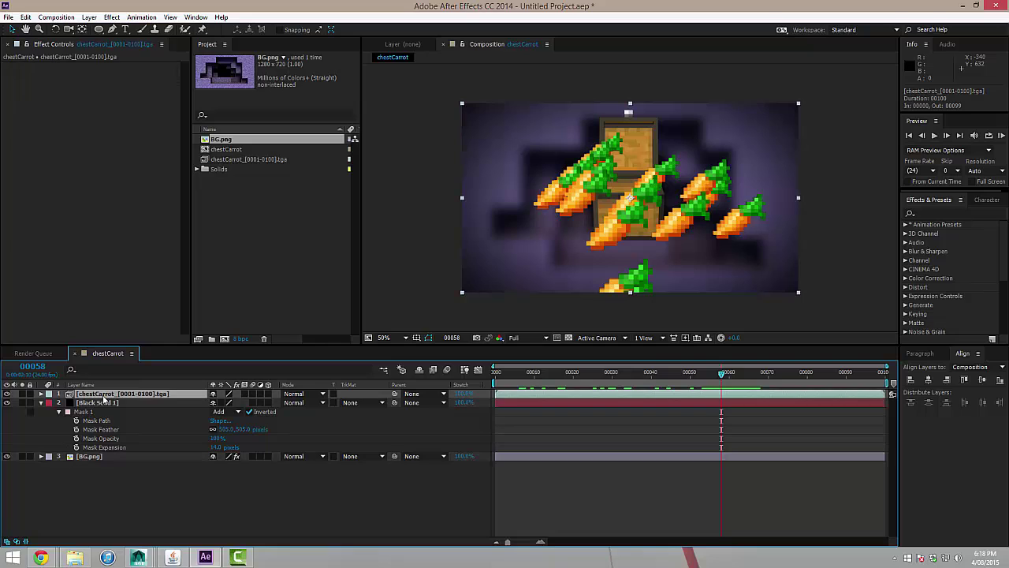
{"action": "left_click", "coordinate": [112, 17]}
{"action": "mouse_move", "coordinate": [204, 160]}
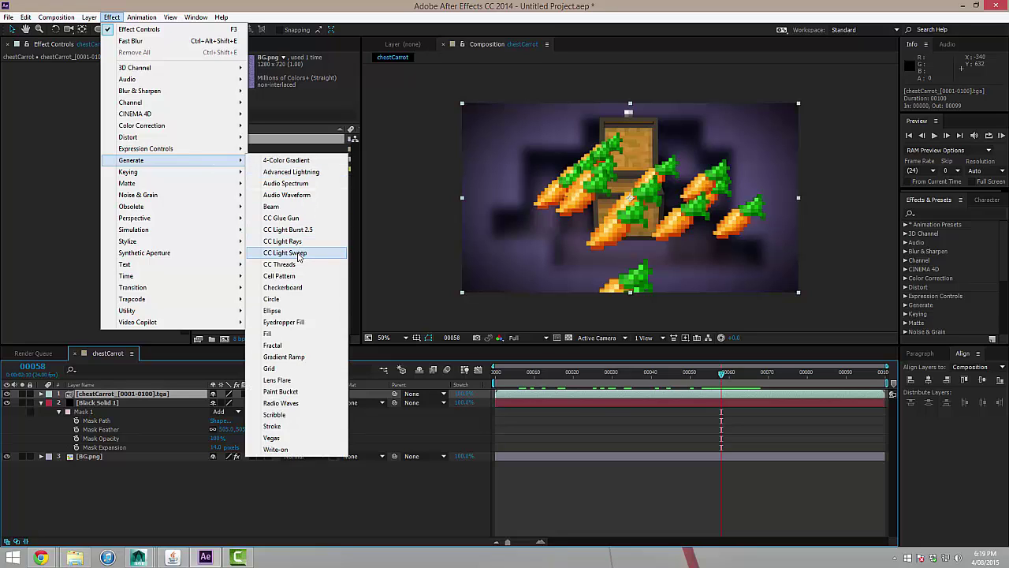
{"action": "left_click", "coordinate": [292, 230]}
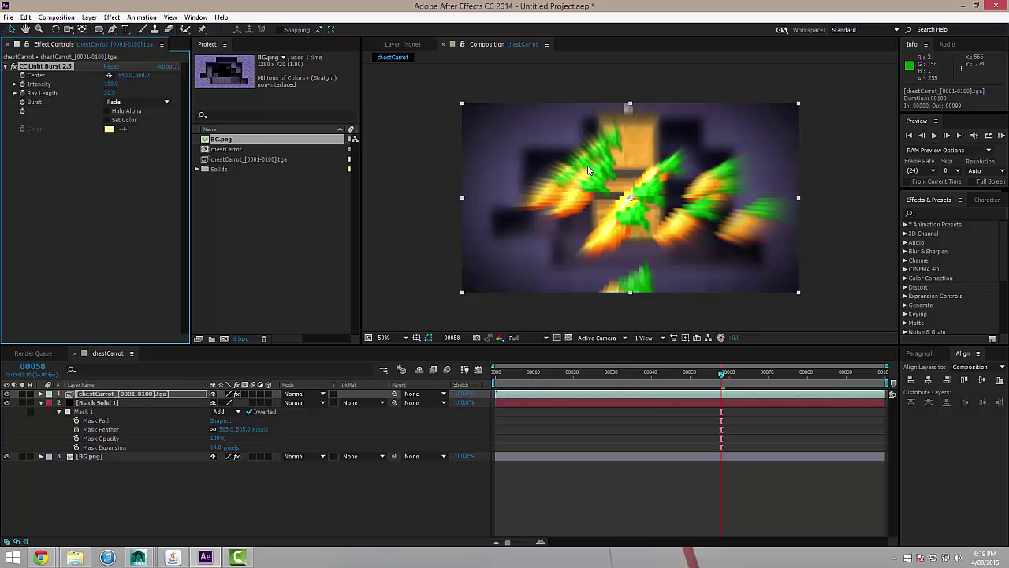
Duplicate the chestCarrot layer with Ctrl+D and delete the light burst from the top copy
{"action": "left_click", "coordinate": [127, 394]}
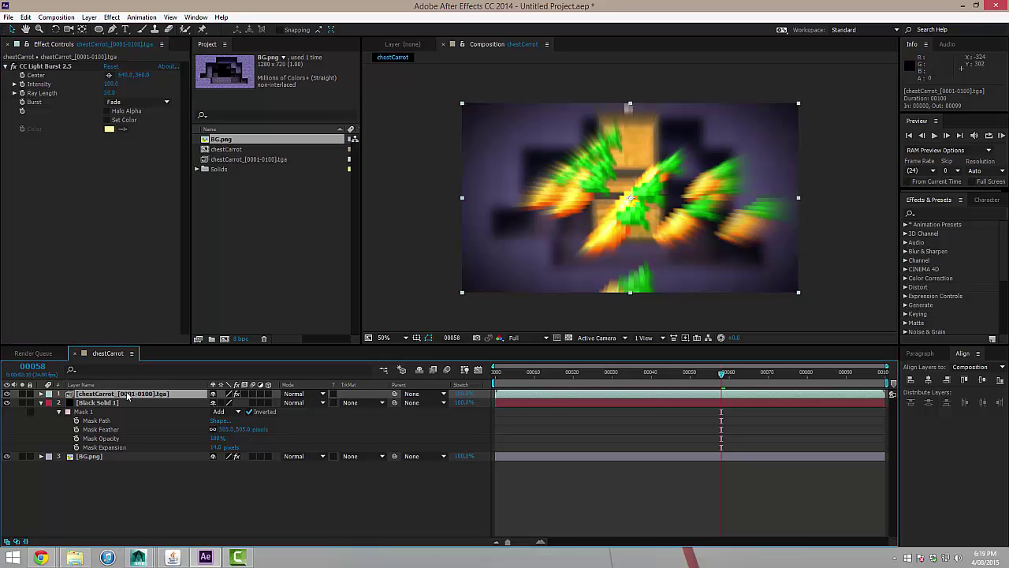
{"action": "key", "text": "ctrl+d"}
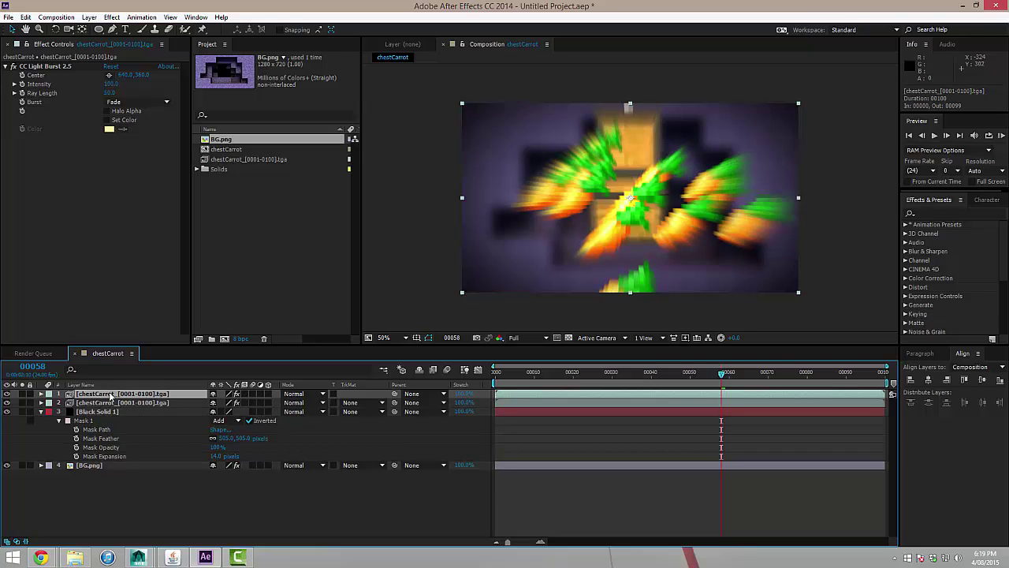
{"action": "left_click", "coordinate": [35, 68]}
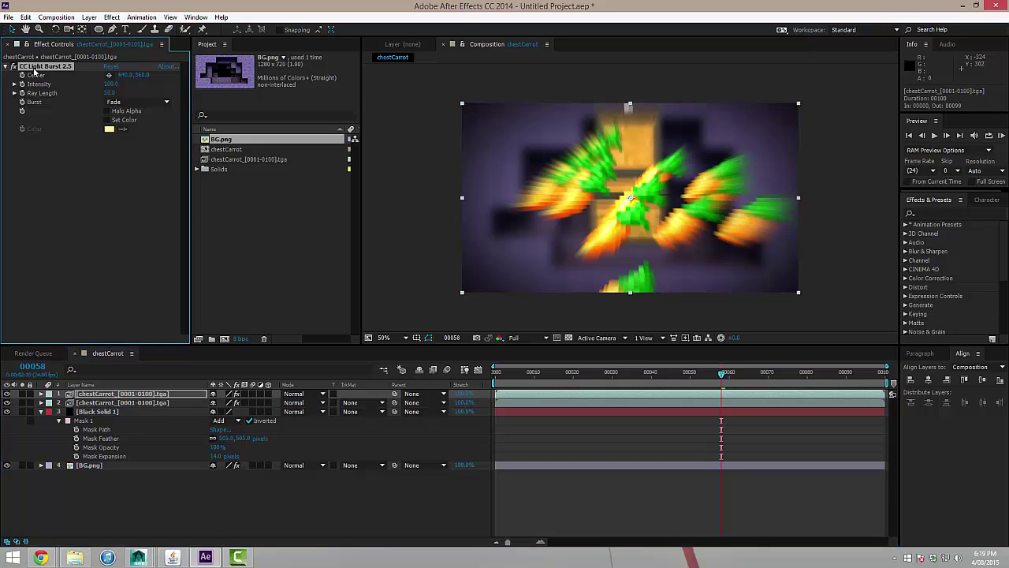
{"action": "key", "text": "Delete"}
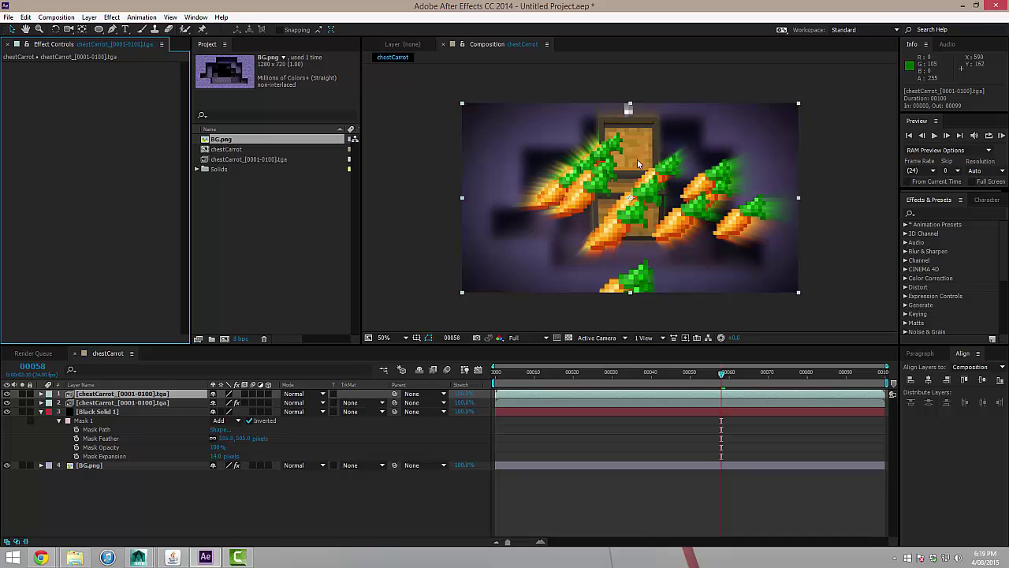
On the lower chest copy, lower the light burst Intensity from 410 to about 340
{"action": "left_click", "coordinate": [92, 404]}
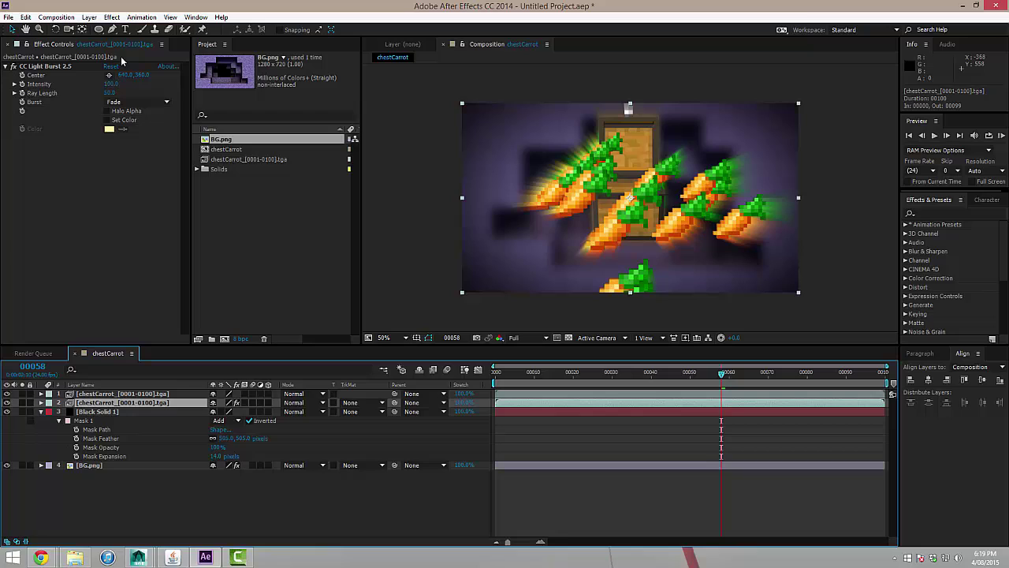
{"action": "left_click", "coordinate": [110, 84]}
{"action": "type", "text": "410"}
{"action": "key", "text": "Return"}
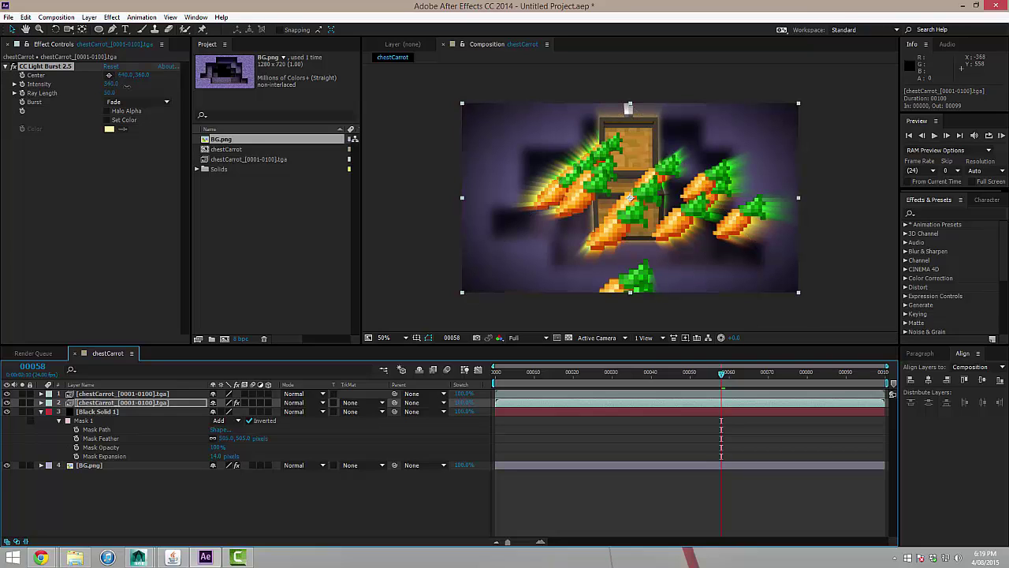
{"action": "left_click_drag", "start_coordinate": [126, 85], "coordinate": [152, 96]}
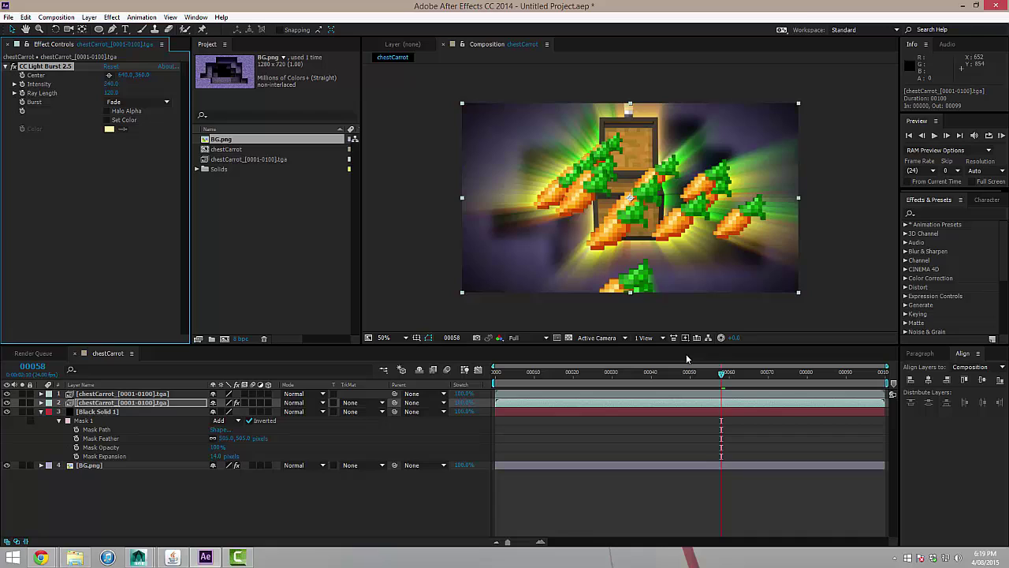
Move the light burst centre down onto the chest, checking frames 14 through 67
{"action": "left_click", "coordinate": [620, 372]}
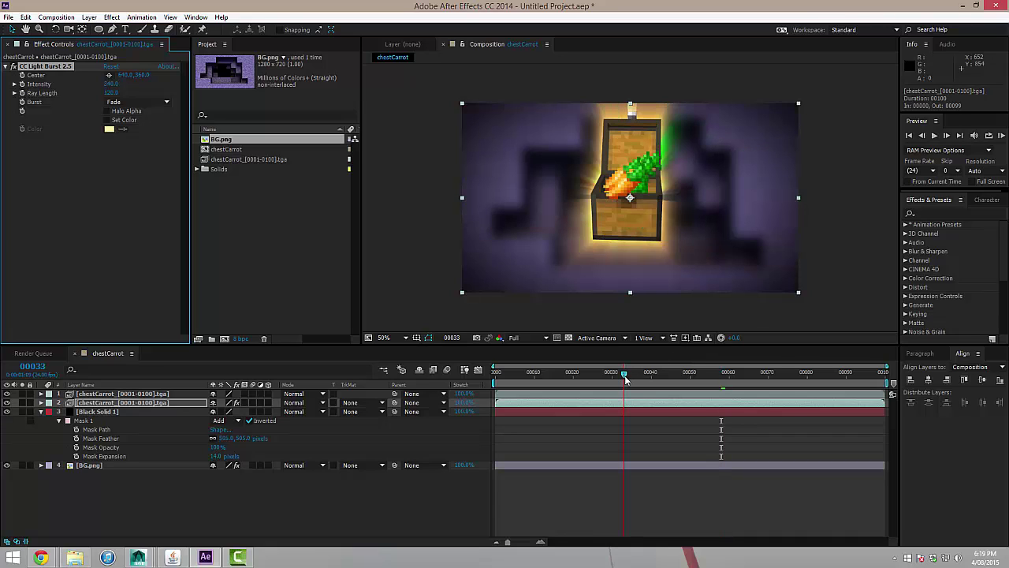
{"action": "left_click", "coordinate": [580, 372]}
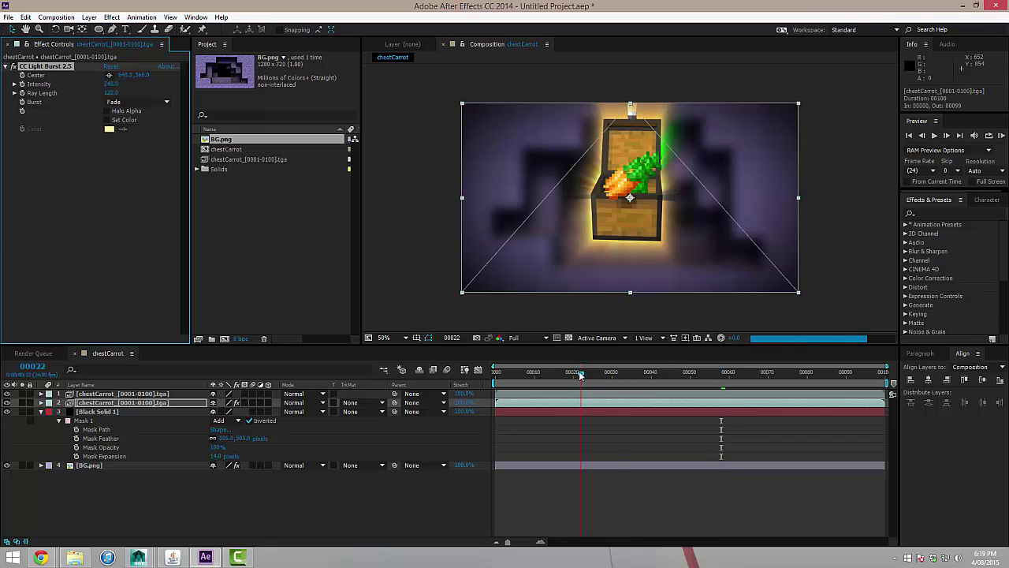
{"action": "left_click", "coordinate": [580, 376]}
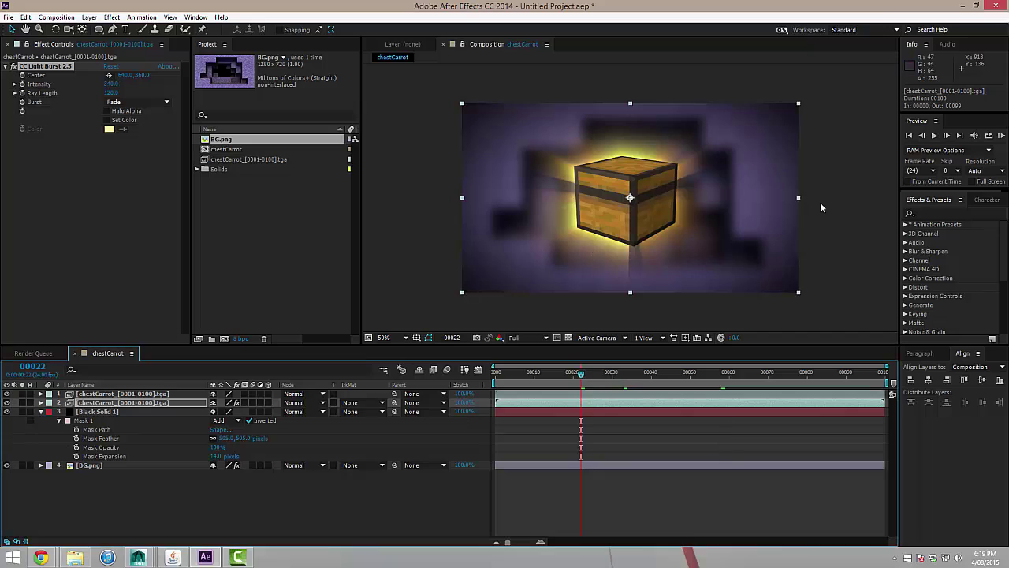
{"action": "left_click", "coordinate": [654, 373]}
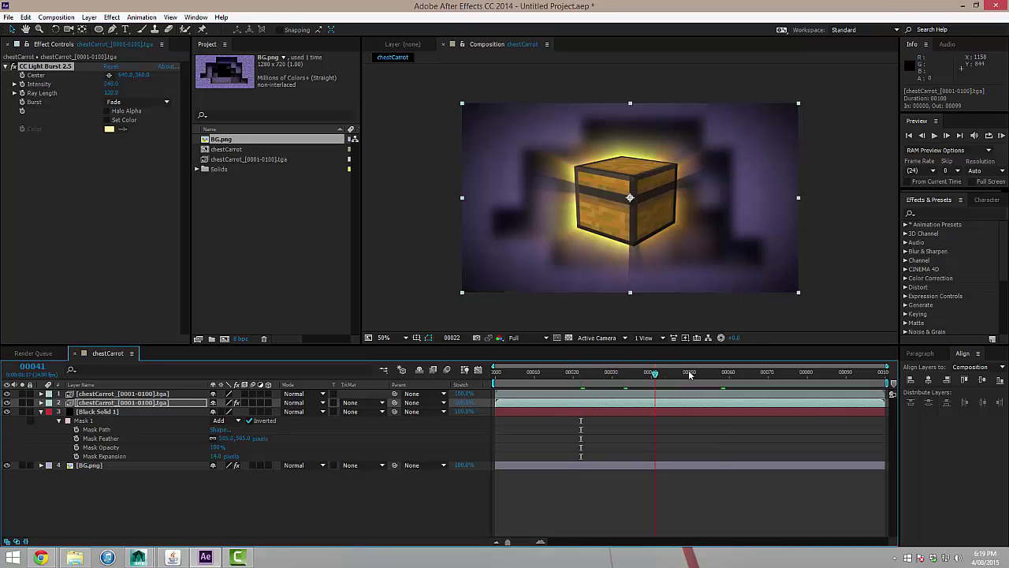
{"action": "left_click", "coordinate": [757, 373]}
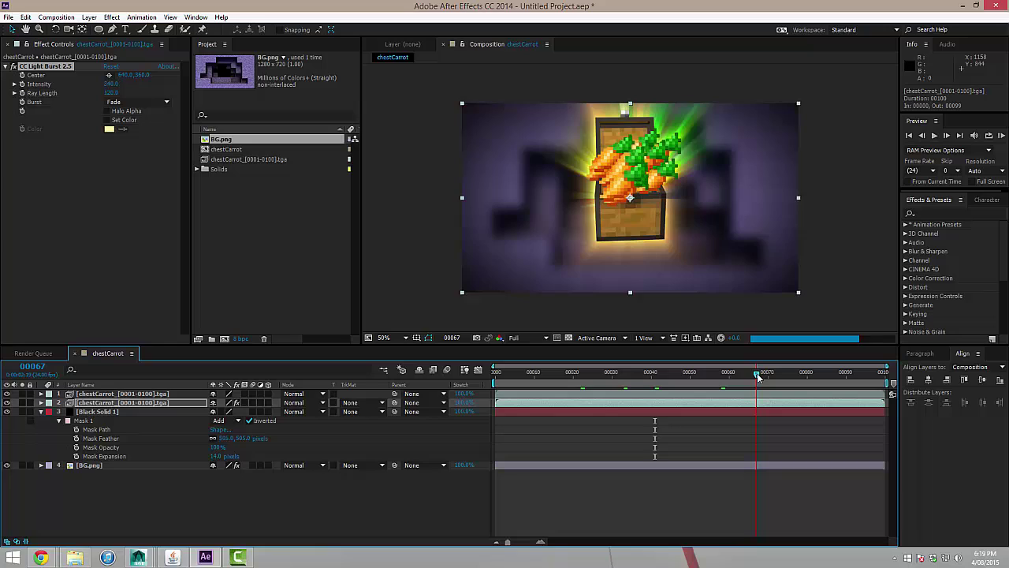
{"action": "left_click", "coordinate": [732, 373]}
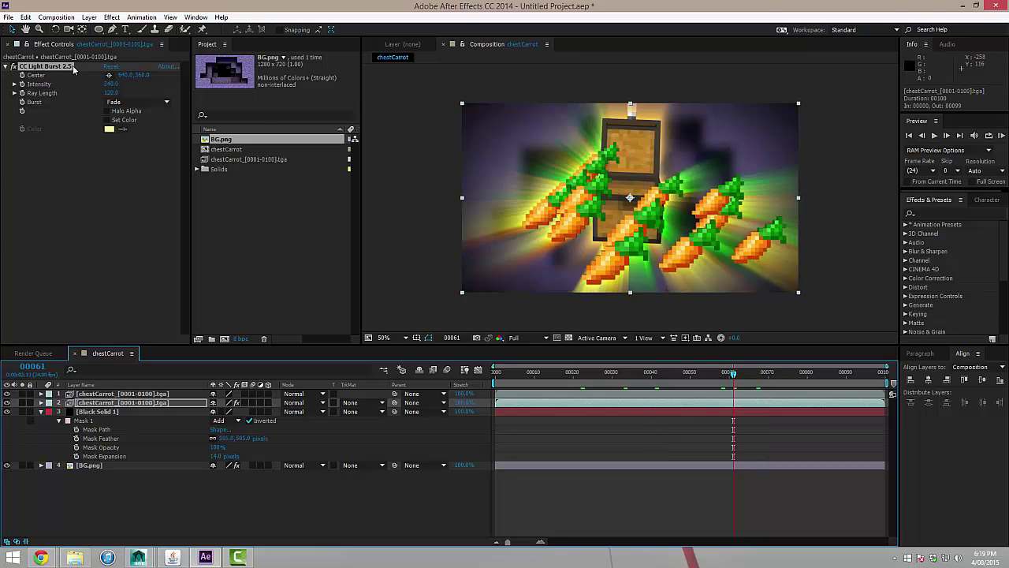
{"action": "left_click_drag", "start_coordinate": [630, 199], "coordinate": [628, 226]}
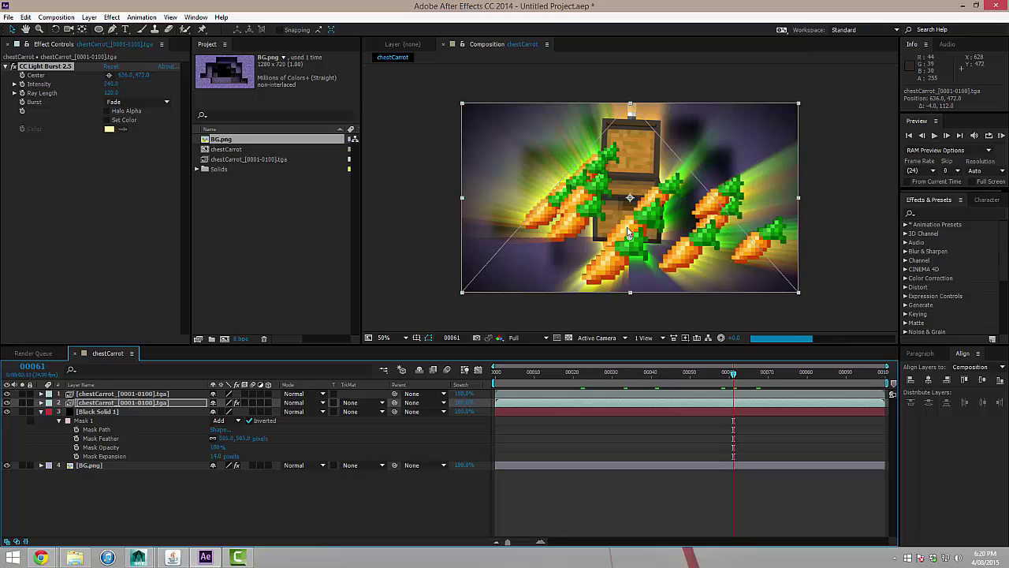
{"action": "left_click", "coordinate": [550, 373]}
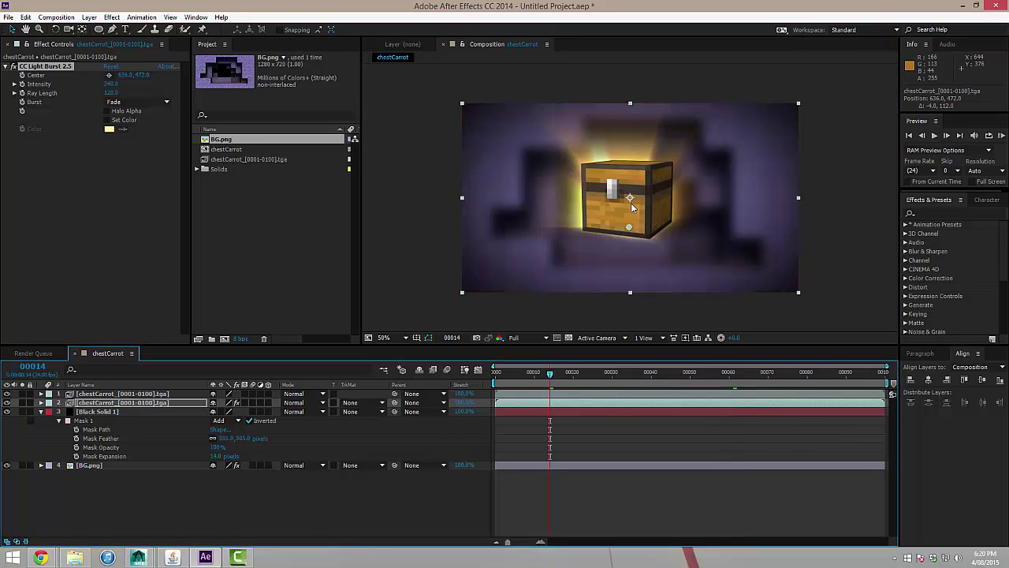
{"action": "mouse_move", "coordinate": [629, 213]}
{"action": "left_mouse_down"}
{"action": "mouse_move", "coordinate": [625, 193]}
{"action": "mouse_move", "coordinate": [631, 220]}
{"action": "left_mouse_up"}
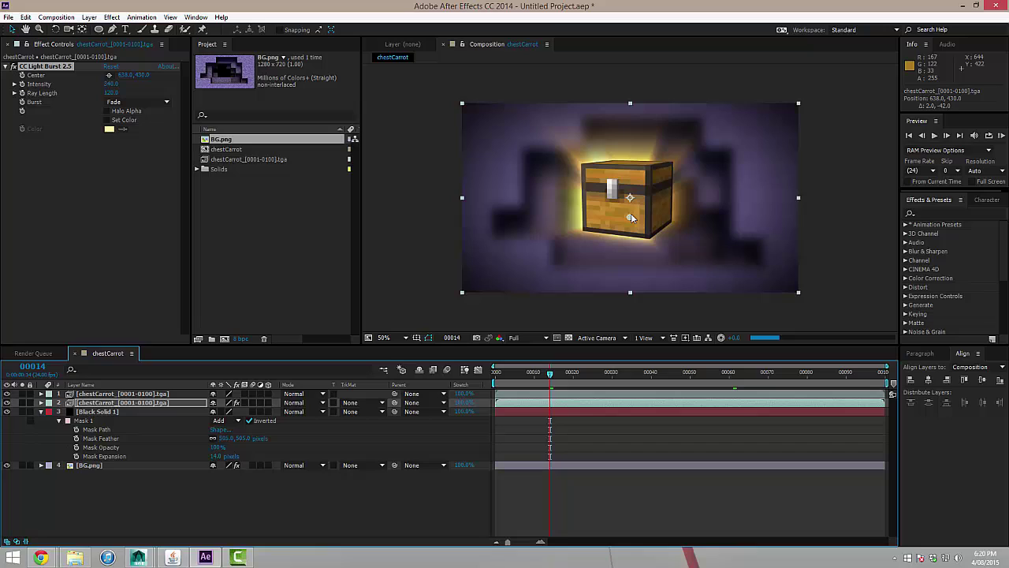
{"action": "left_click", "coordinate": [835, 291]}
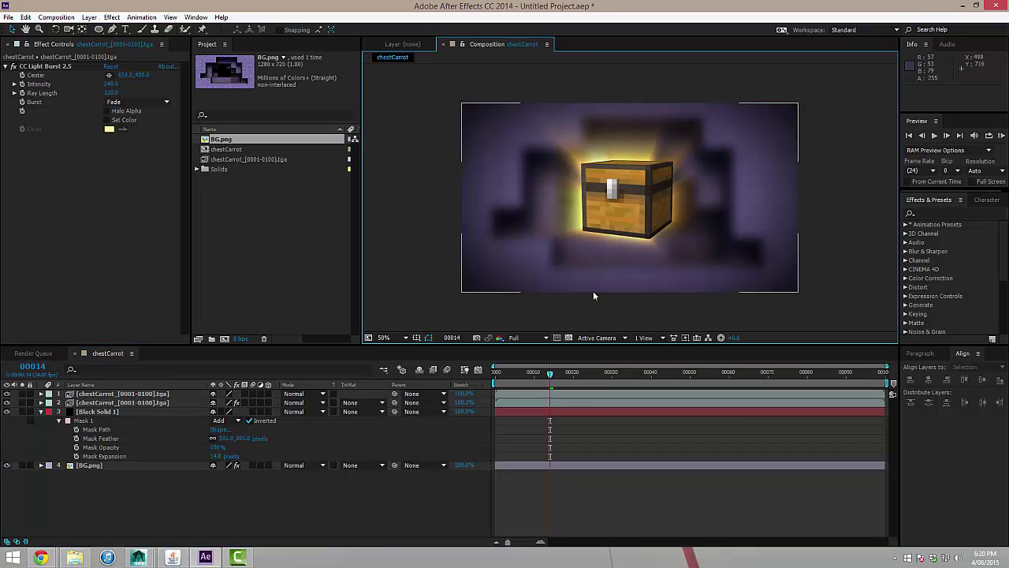
{"action": "left_click_drag", "start_coordinate": [552, 370], "coordinate": [687, 377]}
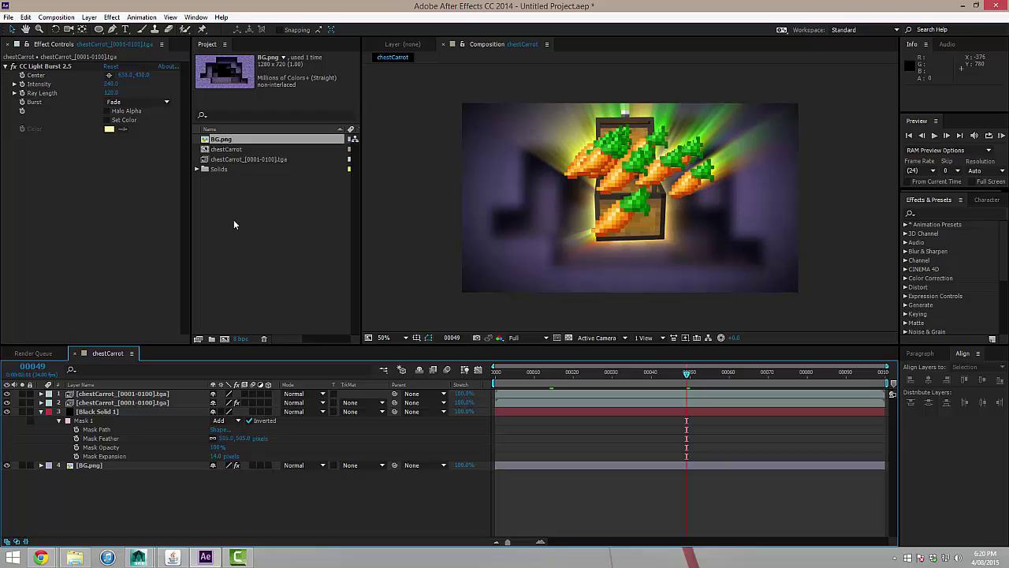
Import namePlate.png, place it above the chestCarrot layers, and scale it to 92%
{"action": "double_click", "coordinate": [230, 193]}
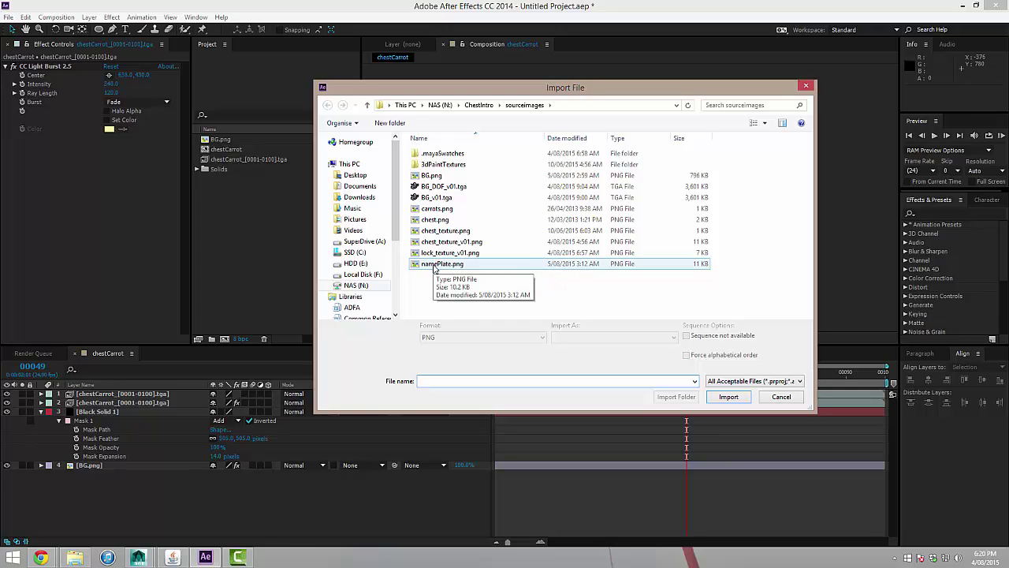
{"action": "double_click", "coordinate": [435, 264]}
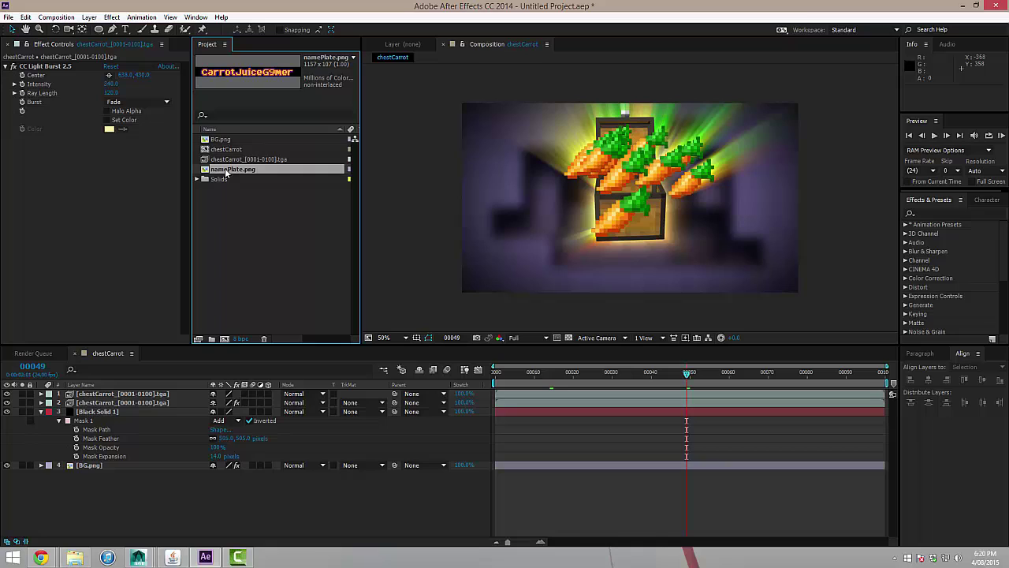
{"action": "left_click_drag", "start_coordinate": [228, 173], "coordinate": [162, 411]}
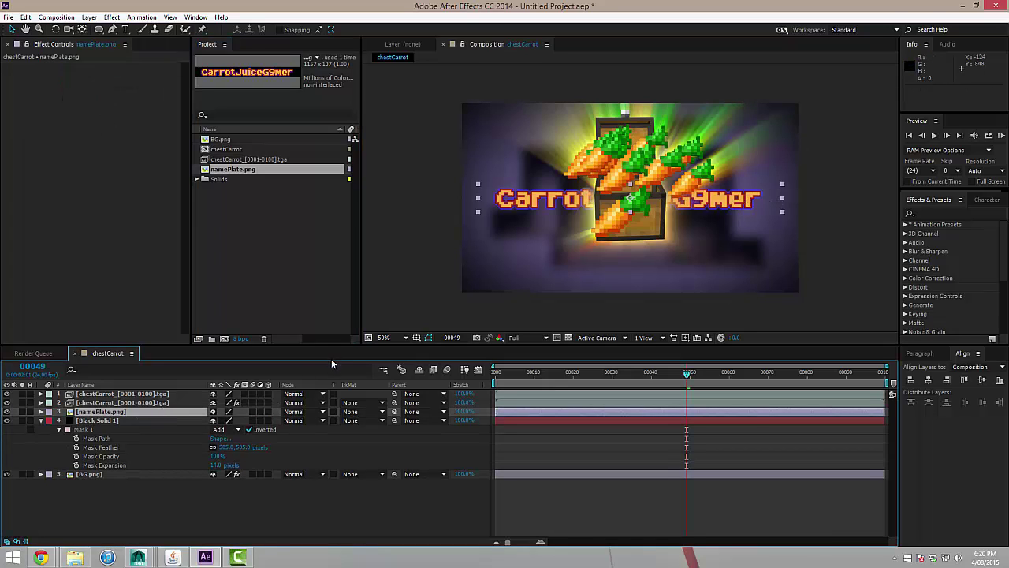
{"action": "key", "text": "s"}
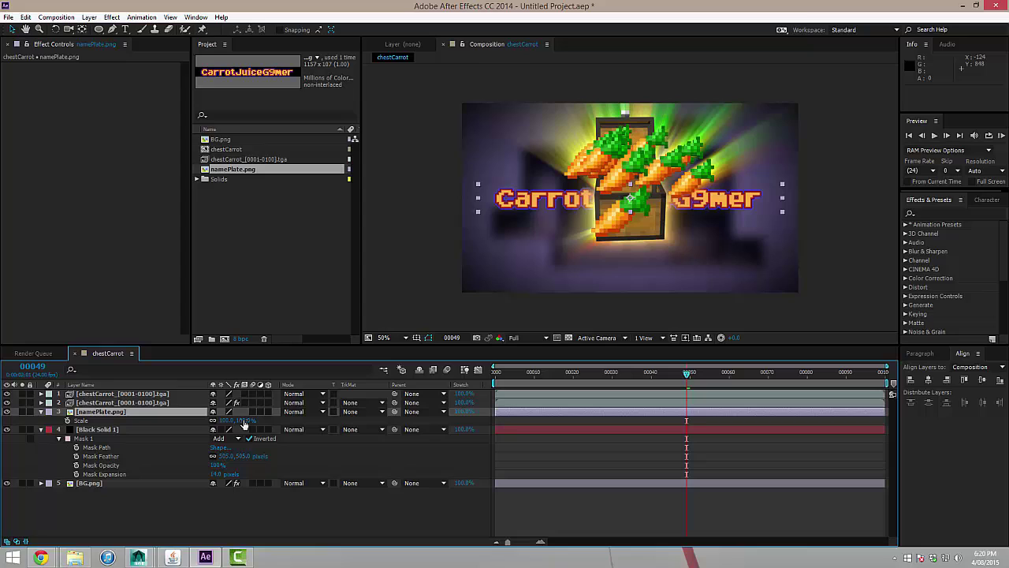
{"action": "left_click_drag", "start_coordinate": [237, 420], "coordinate": [227, 420]}
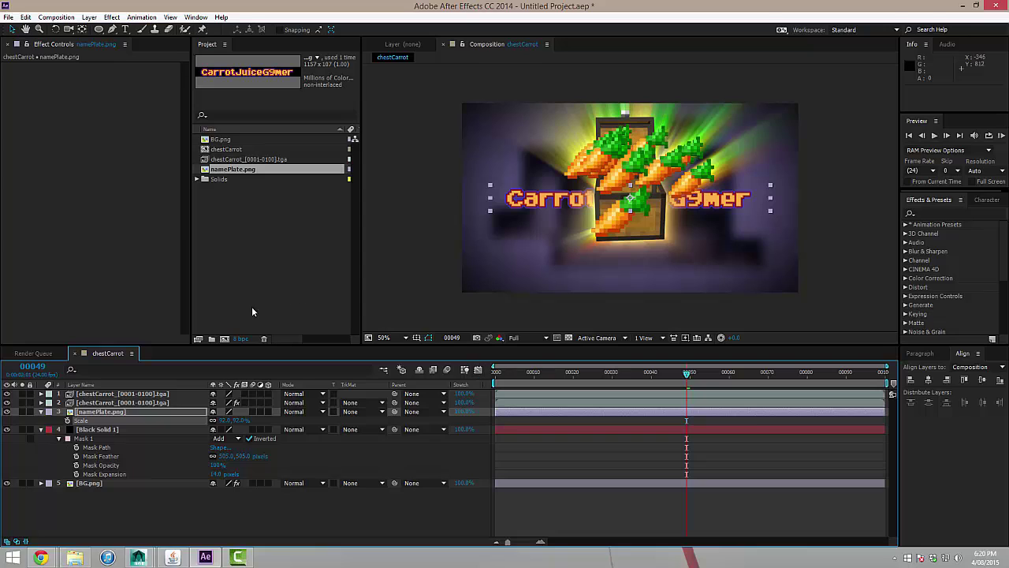
Apply Linear Wipe to the nameplate at 0° angle with feathering and 100% Transition Completion
{"action": "left_click", "coordinate": [112, 17]}
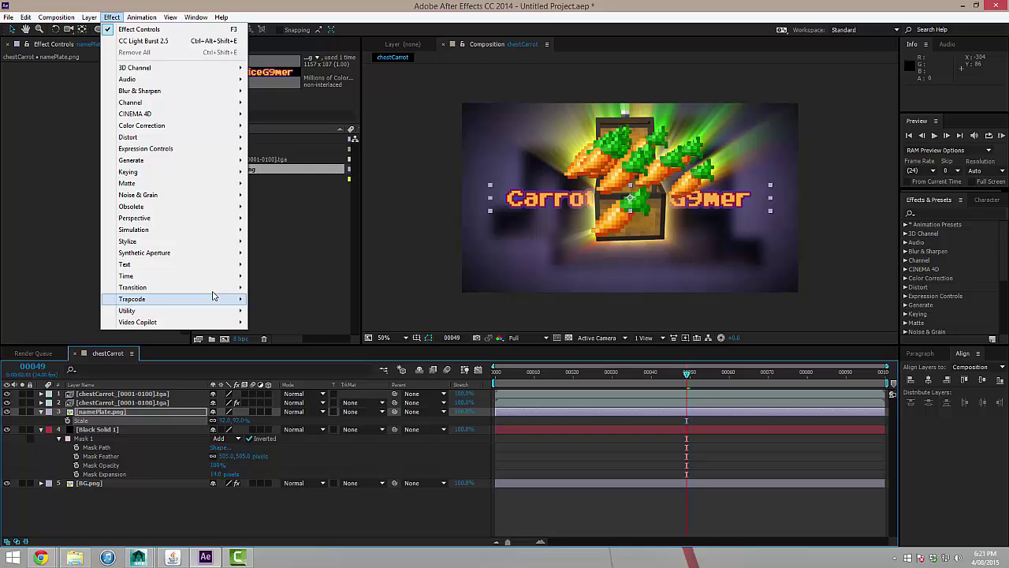
{"action": "mouse_move", "coordinate": [198, 287]}
{"action": "left_click", "coordinate": [294, 450]}
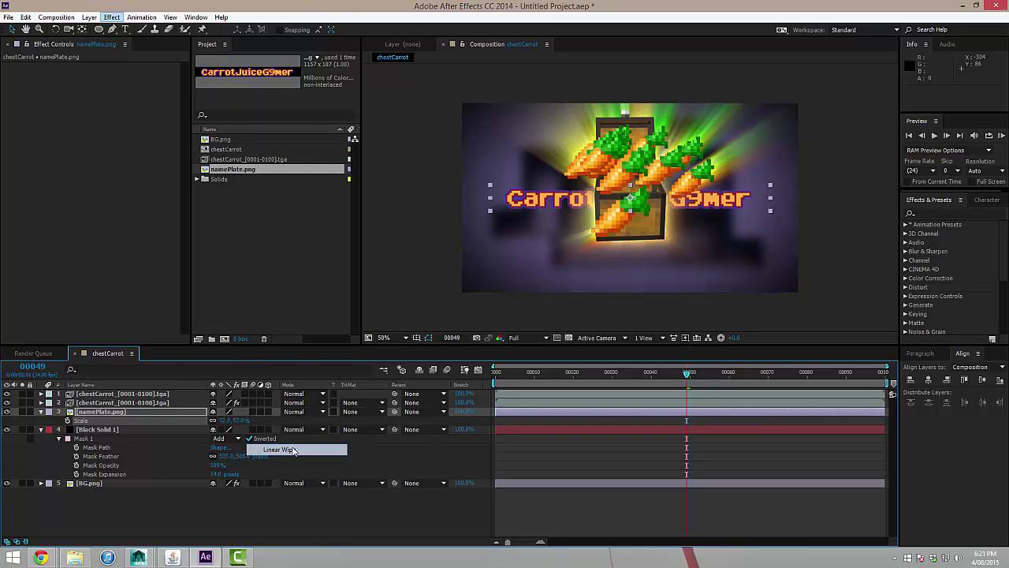
{"action": "left_click", "coordinate": [121, 84]}
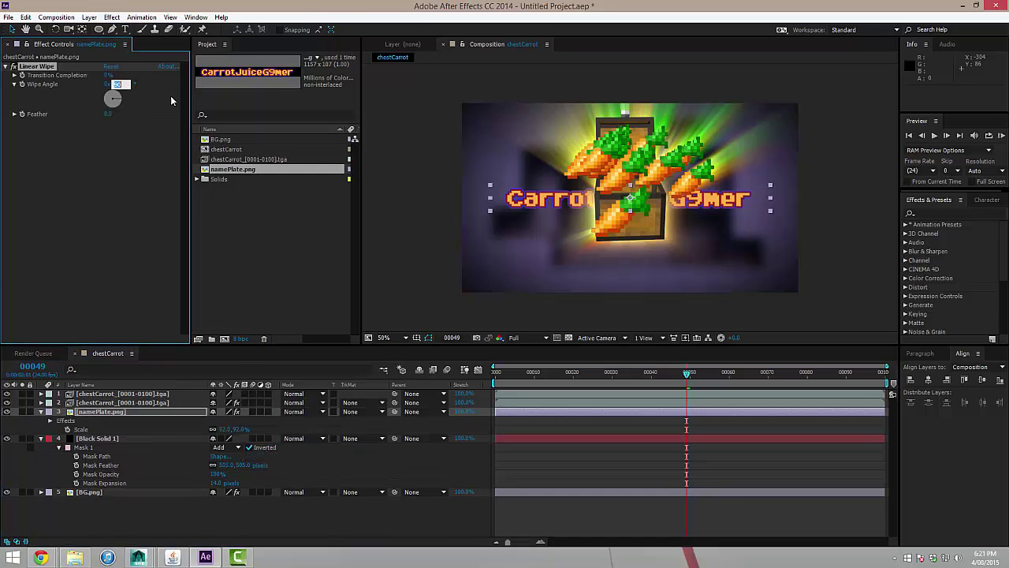
{"action": "left_click", "coordinate": [170, 95]}
{"action": "left_click_drag", "start_coordinate": [120, 74], "coordinate": [138, 79]}
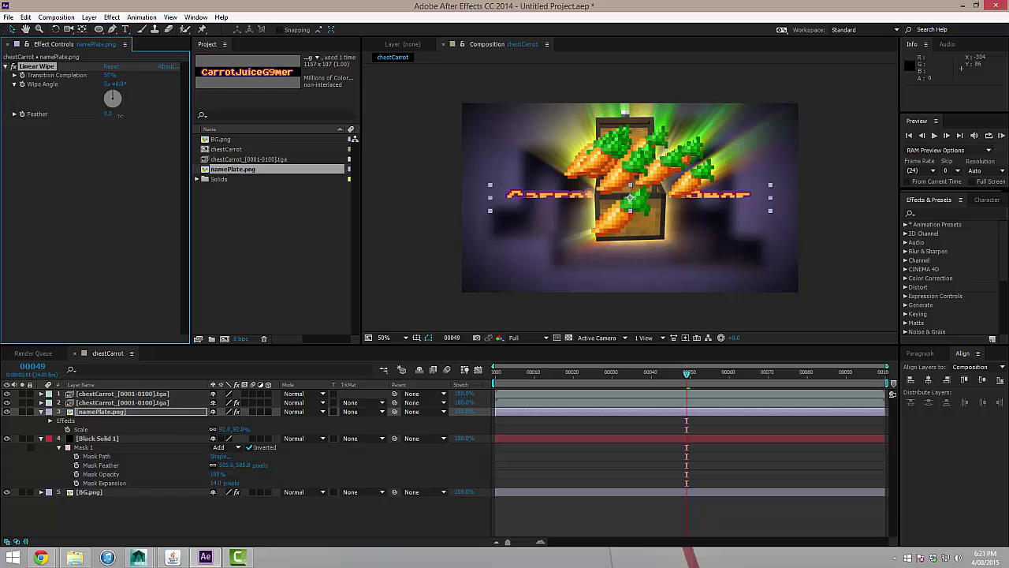
{"action": "left_click_drag", "start_coordinate": [120, 115], "coordinate": [140, 117]}
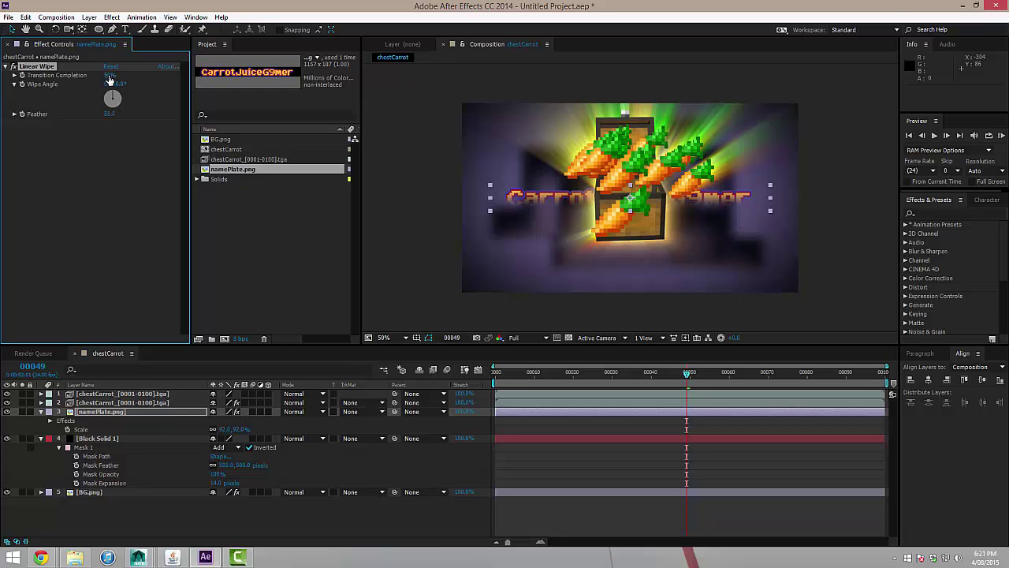
{"action": "left_click_drag", "start_coordinate": [110, 80], "coordinate": [154, 80]}
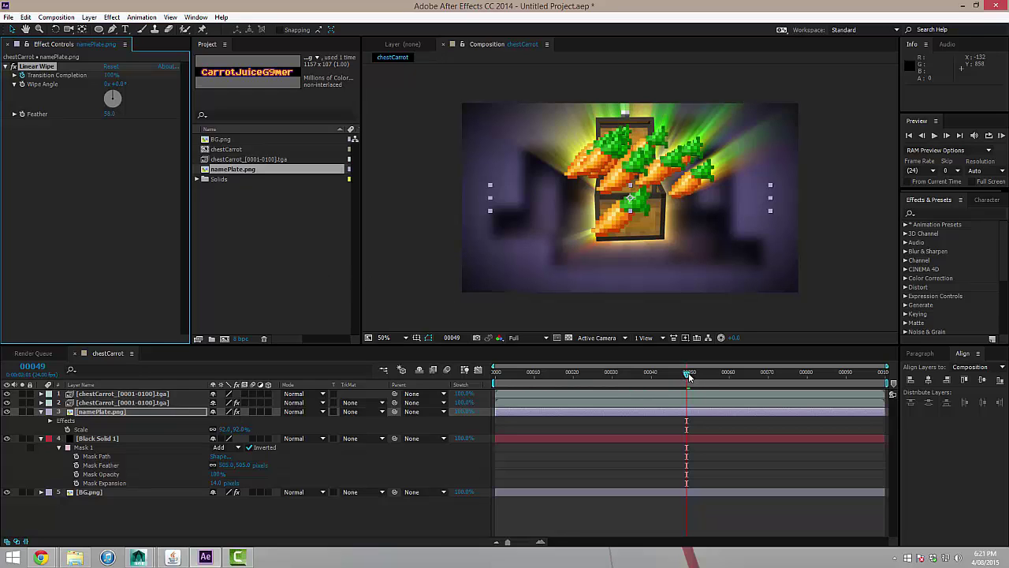
Keyframe Transition Completion at 100% on frame 58 and 0% on frame 70
{"action": "left_click_drag", "start_coordinate": [688, 372], "coordinate": [739, 372]}
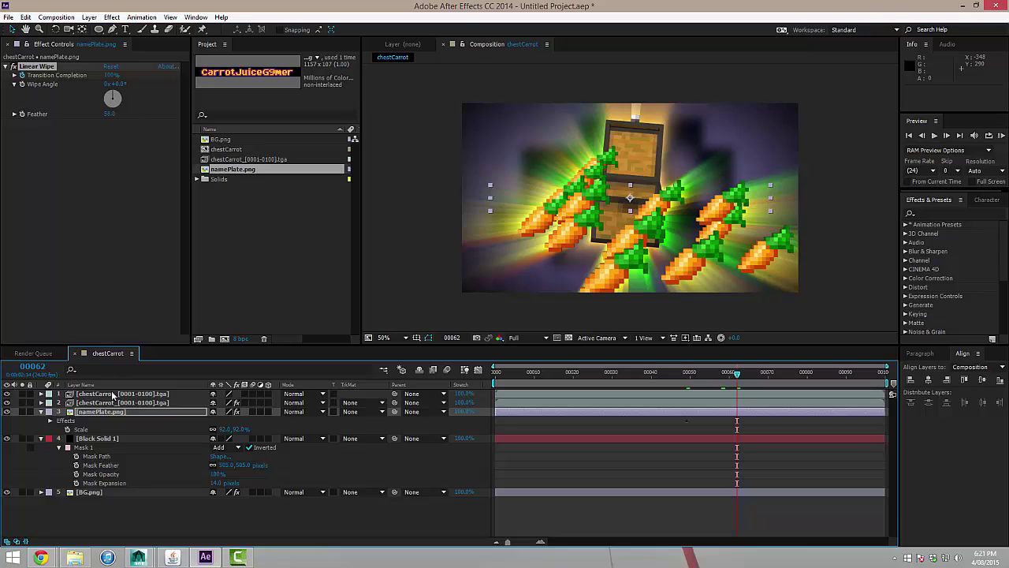
{"action": "left_click", "coordinate": [103, 413]}
{"action": "key", "text": "u"}
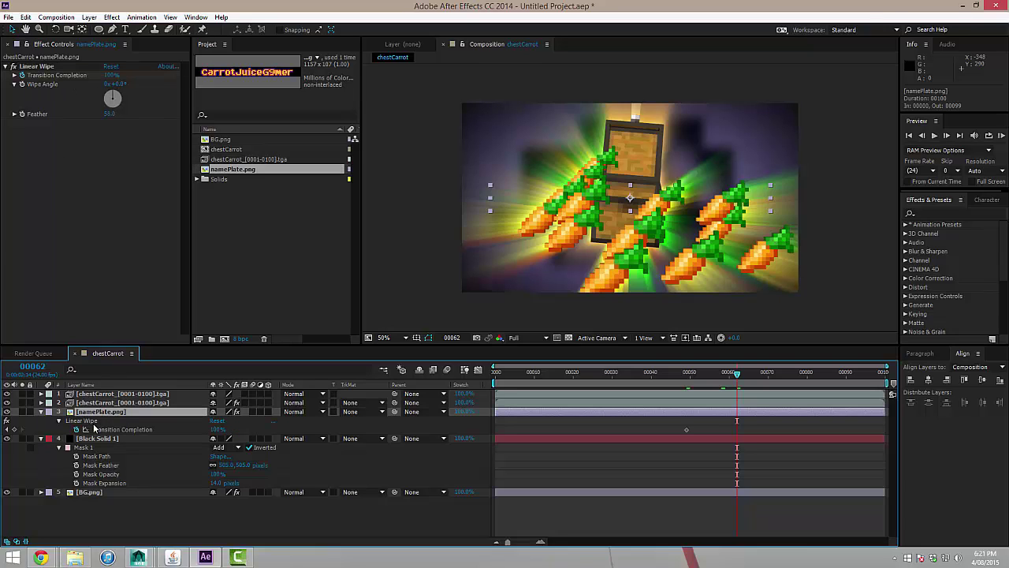
{"action": "left_click", "coordinate": [23, 76]}
{"action": "left_click", "coordinate": [23, 77]}
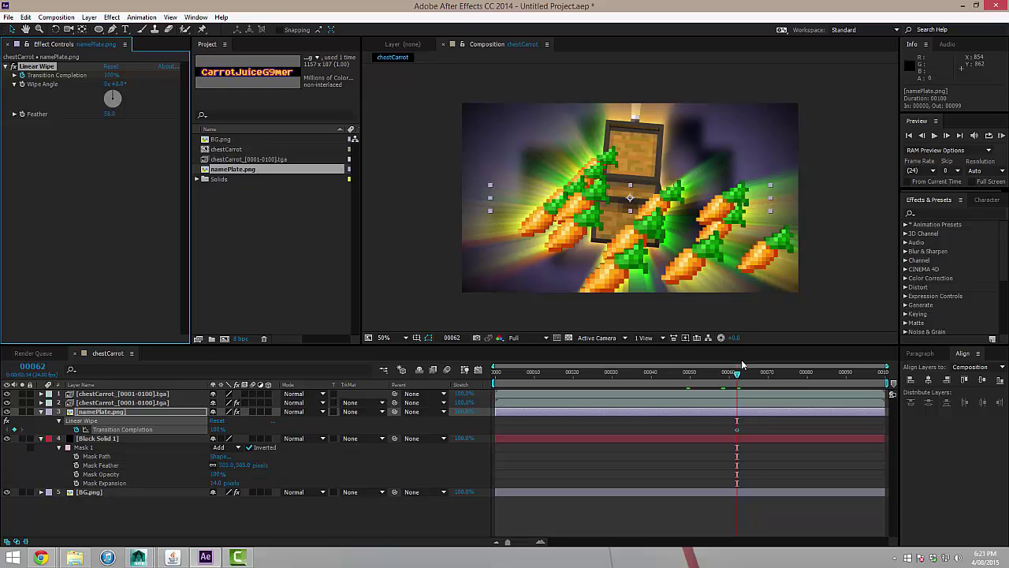
{"action": "left_click_drag", "start_coordinate": [739, 376], "coordinate": [771, 381]}
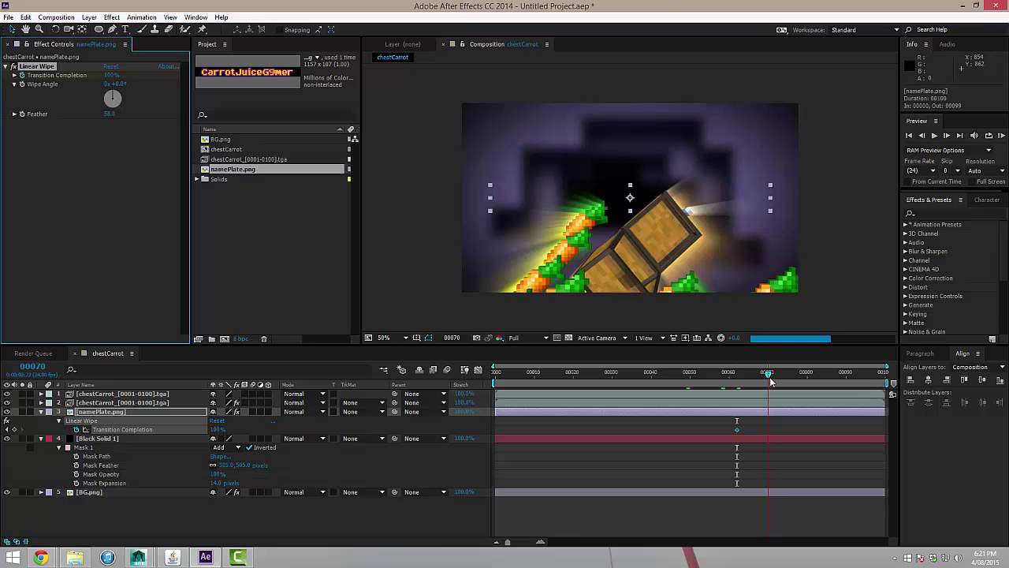
{"action": "key", "text": "Page_Up"}
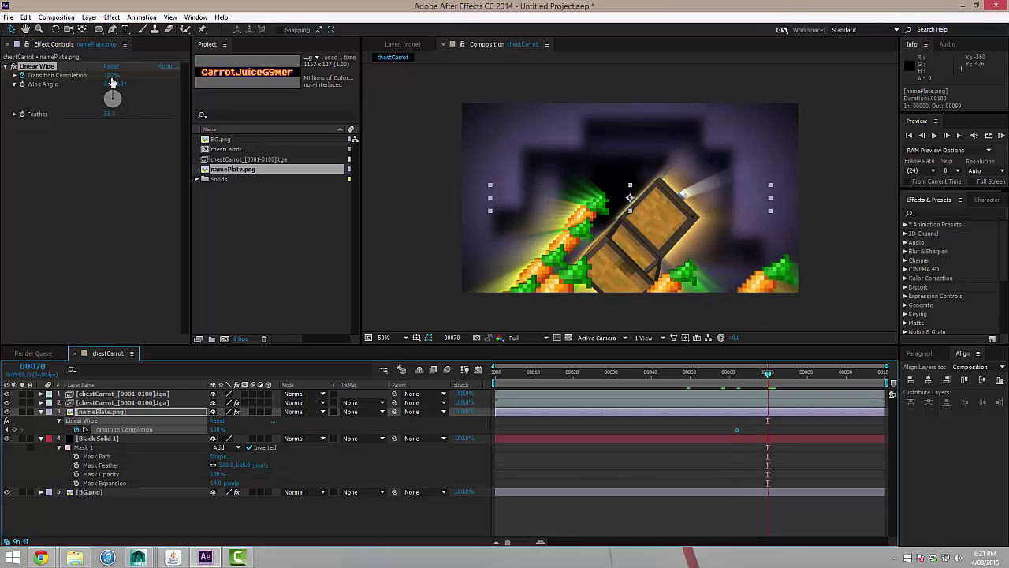
{"action": "left_click_drag", "start_coordinate": [113, 81], "coordinate": [71, 75]}
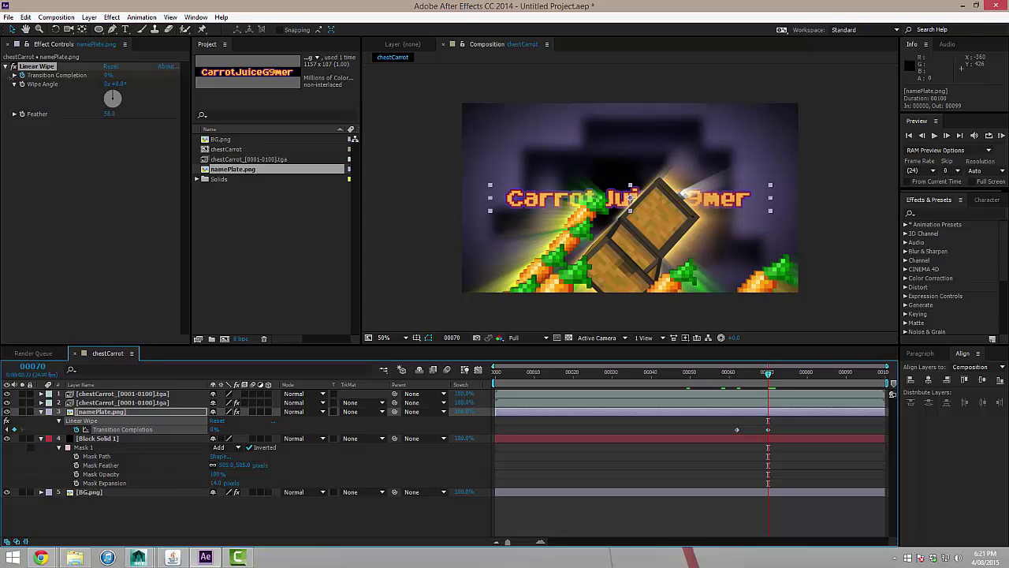
{"action": "left_click_drag", "start_coordinate": [770, 373], "coordinate": [805, 377]}
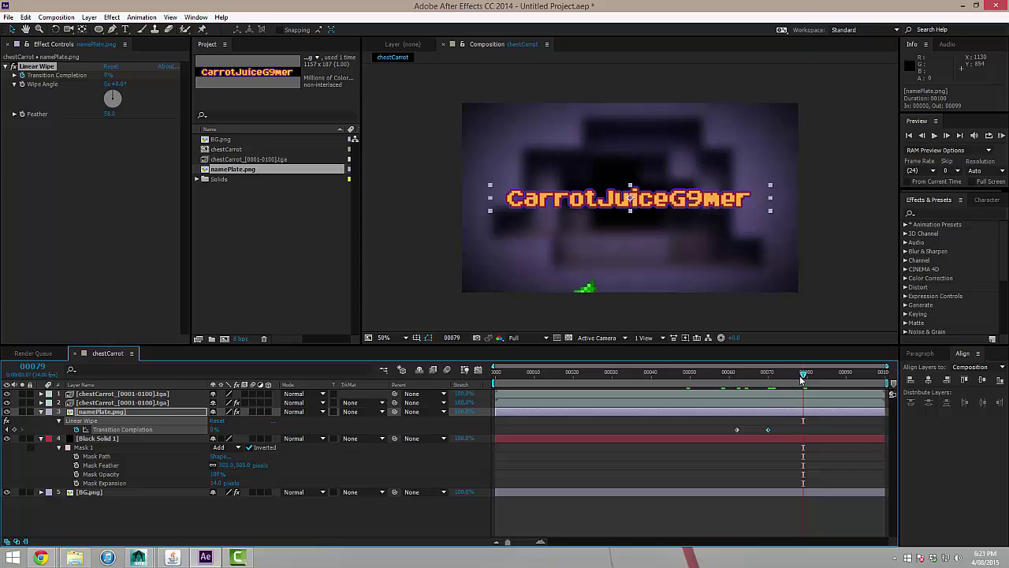
Add CC Light Sweep to the nameplate, raise its intensity and width, and centre it left of the text
{"action": "left_click", "coordinate": [217, 508]}
{"action": "left_click", "coordinate": [111, 410]}
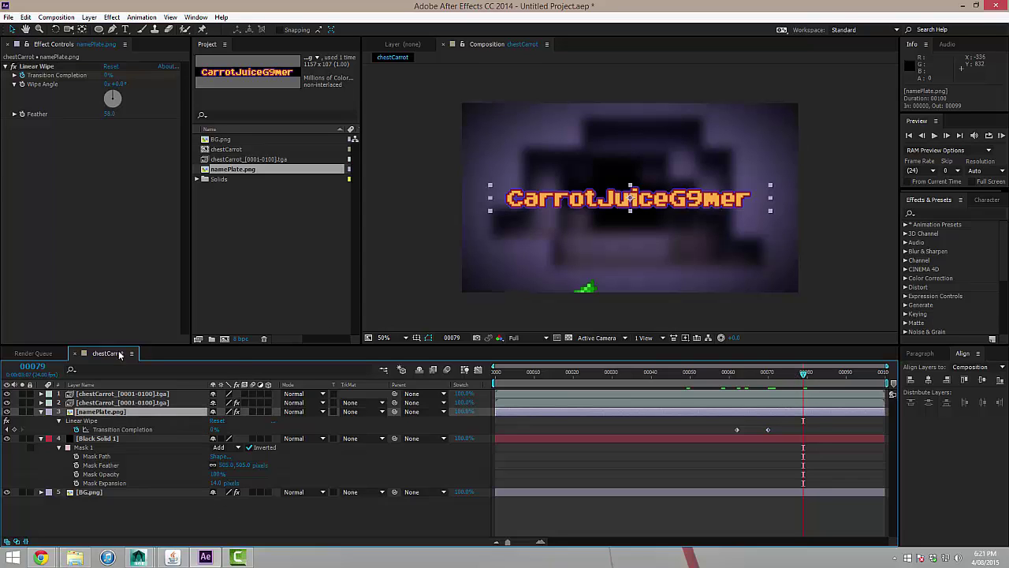
{"action": "left_click", "coordinate": [112, 16]}
{"action": "mouse_move", "coordinate": [222, 166]}
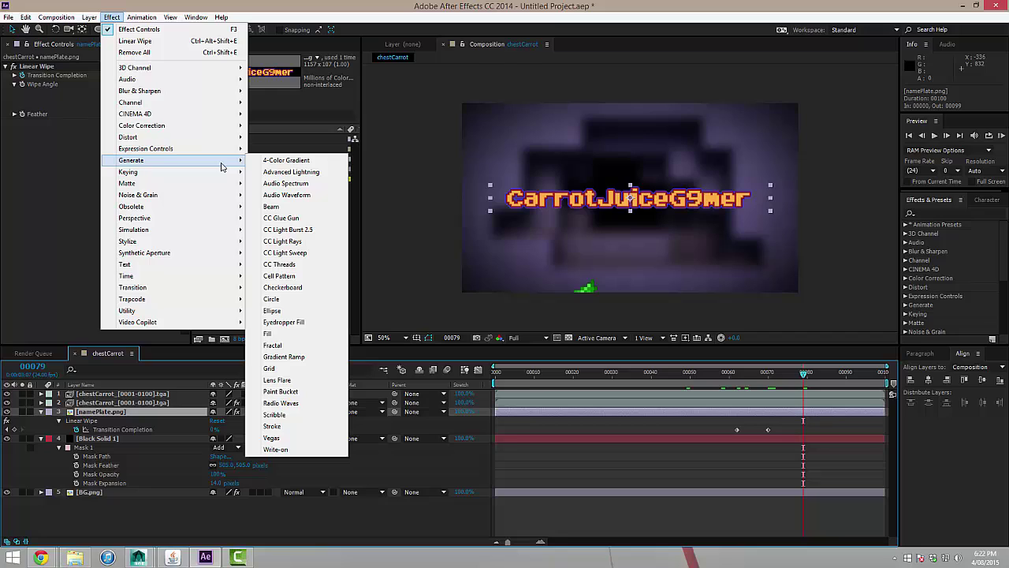
{"action": "left_click", "coordinate": [301, 253]}
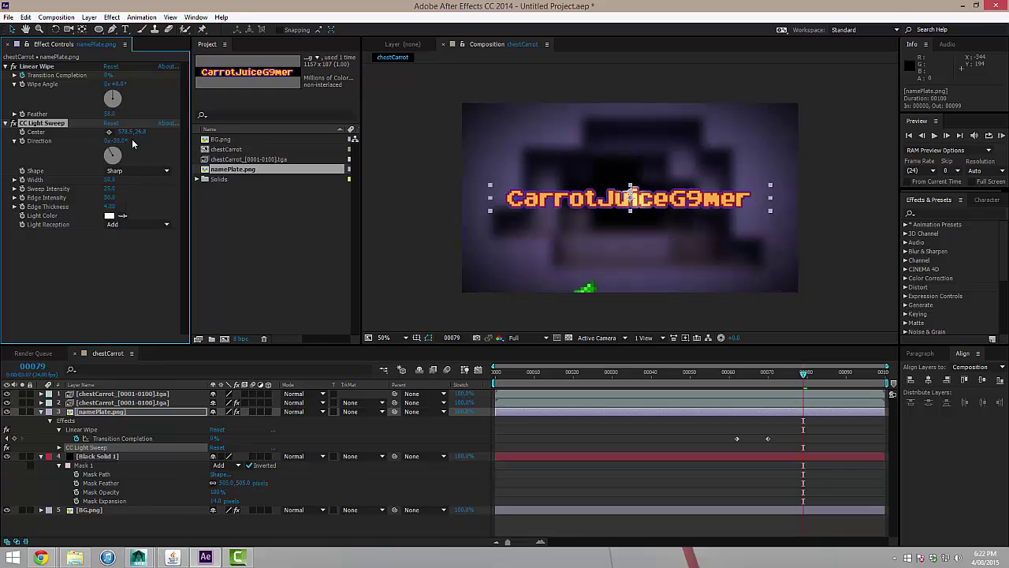
{"action": "left_click_drag", "start_coordinate": [110, 191], "coordinate": [126, 190]}
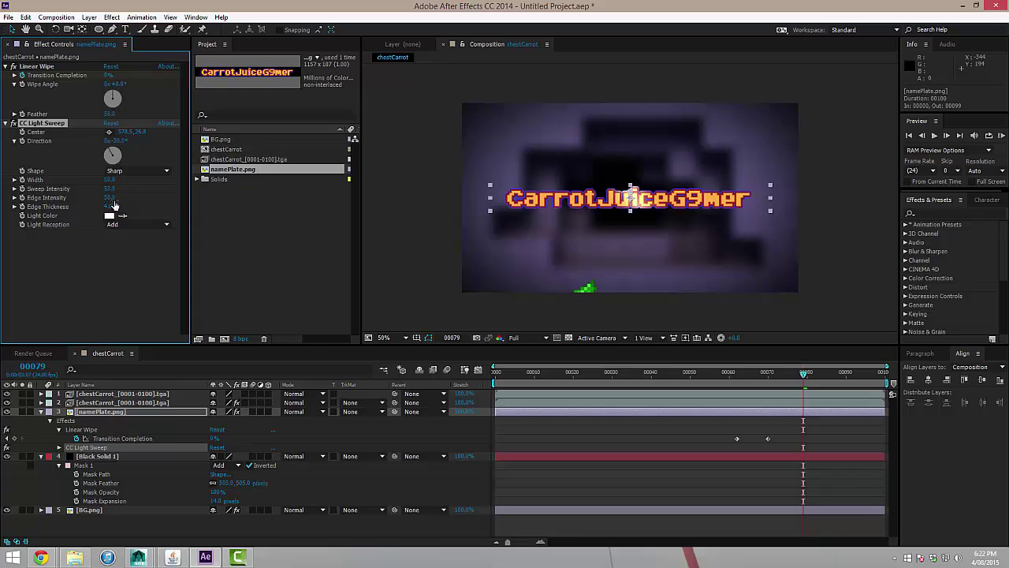
{"action": "left_click_drag", "start_coordinate": [109, 179], "coordinate": [123, 180]}
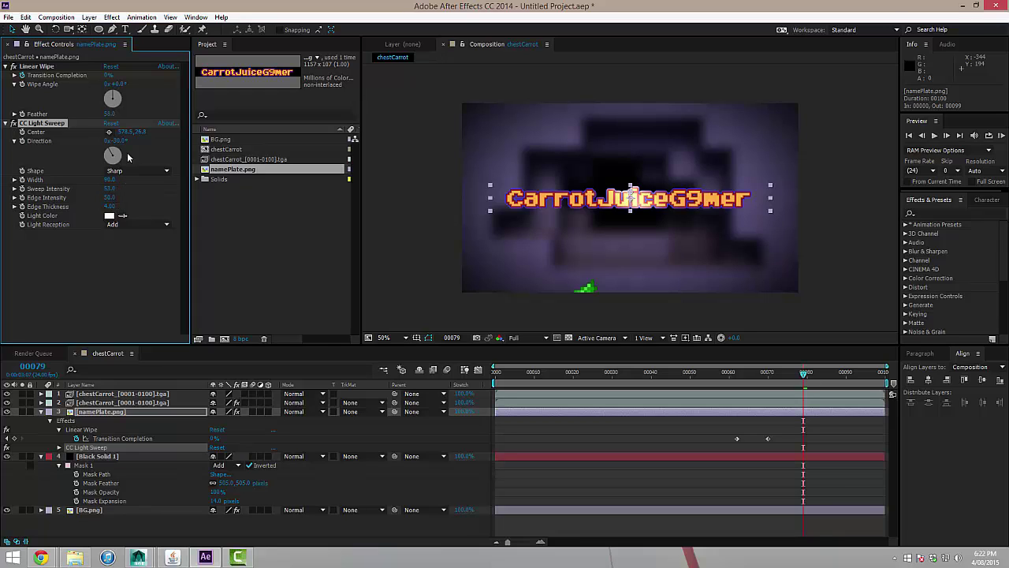
{"action": "left_click_drag", "start_coordinate": [120, 132], "coordinate": [73, 132]}
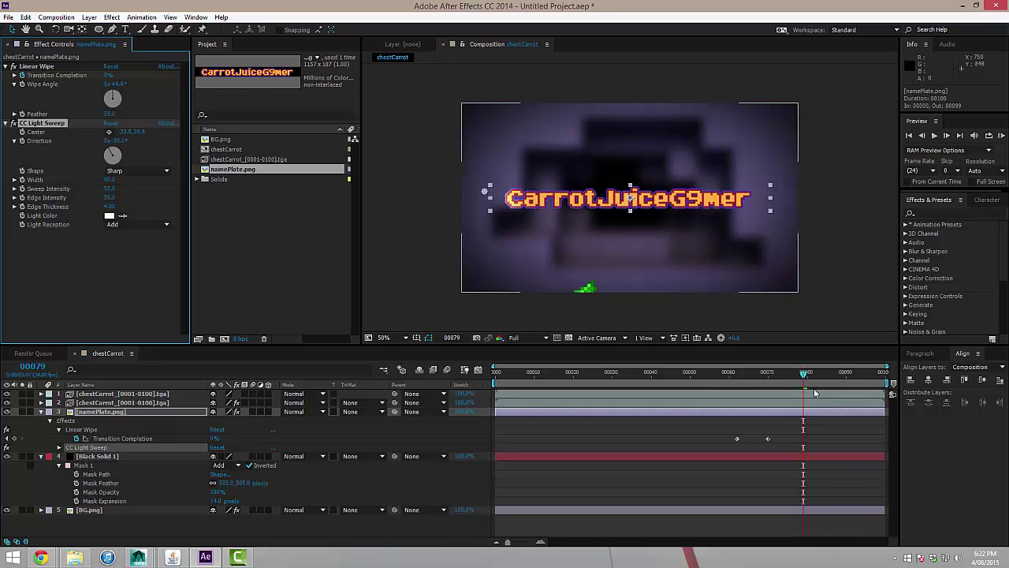
Keyframe the sweep Center from about -23.5 to the text's right end, around 1209.5
{"action": "left_click_drag", "start_coordinate": [749, 371], "coordinate": [741, 374]}
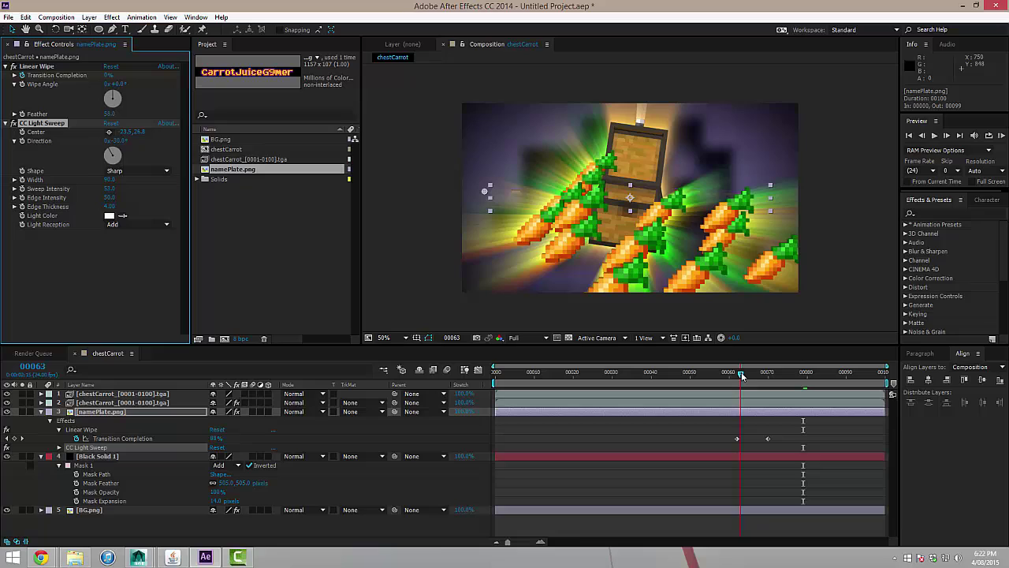
{"action": "left_click", "coordinate": [23, 135]}
{"action": "left_click_drag", "start_coordinate": [741, 377], "coordinate": [864, 384]}
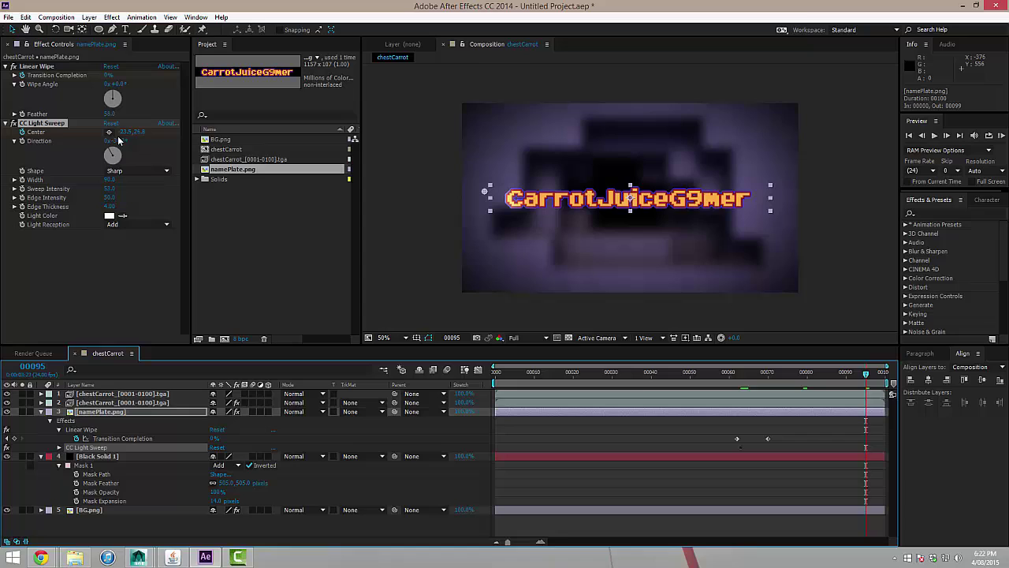
{"action": "left_click_drag", "start_coordinate": [118, 132], "coordinate": [993, 132]}
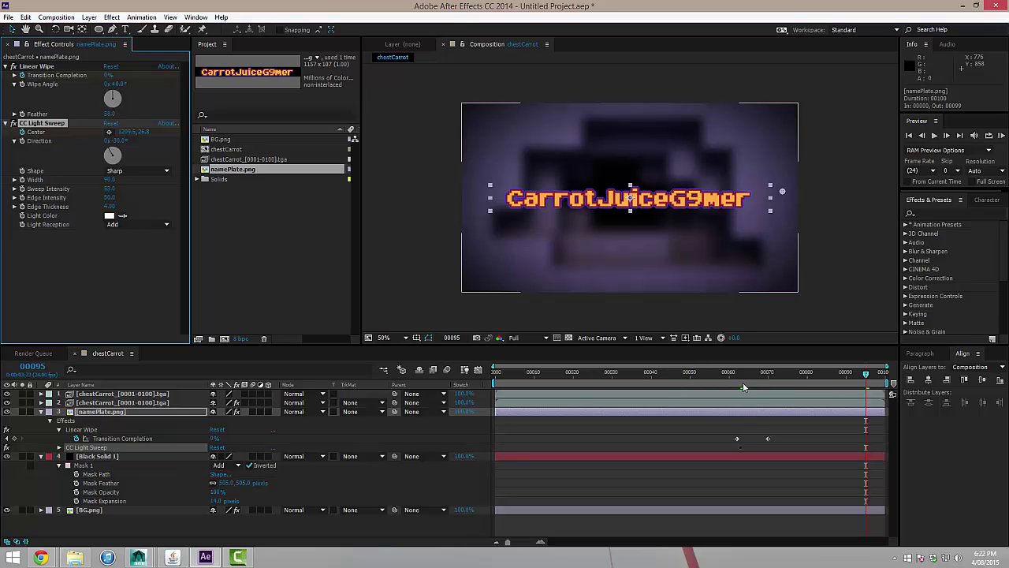
{"action": "left_click_drag", "start_coordinate": [741, 377], "coordinate": [737, 376]}
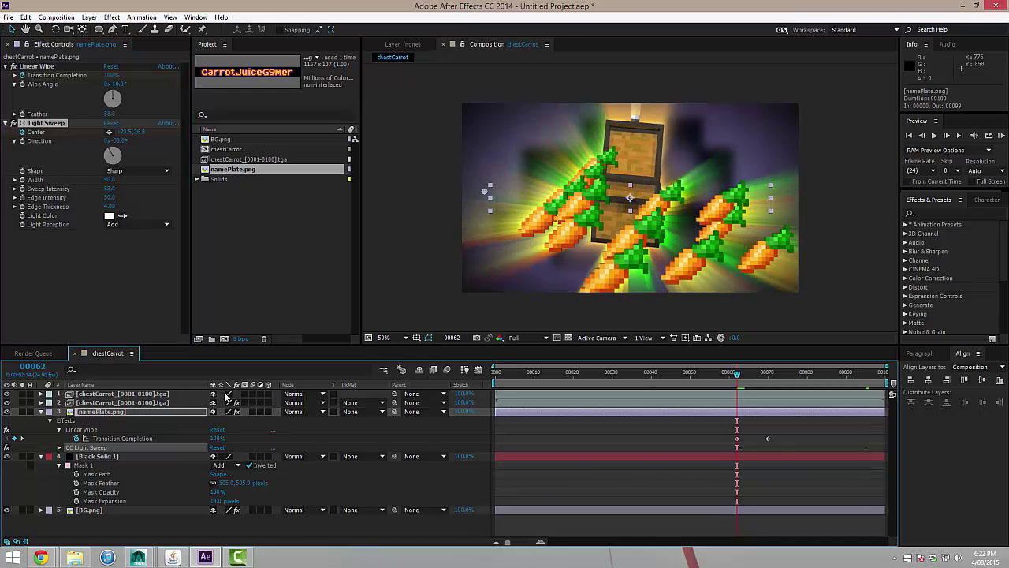
Keyframe the nameplate Scale from 92% at frame 62 to 100% at frame 99
{"action": "left_click", "coordinate": [95, 412]}
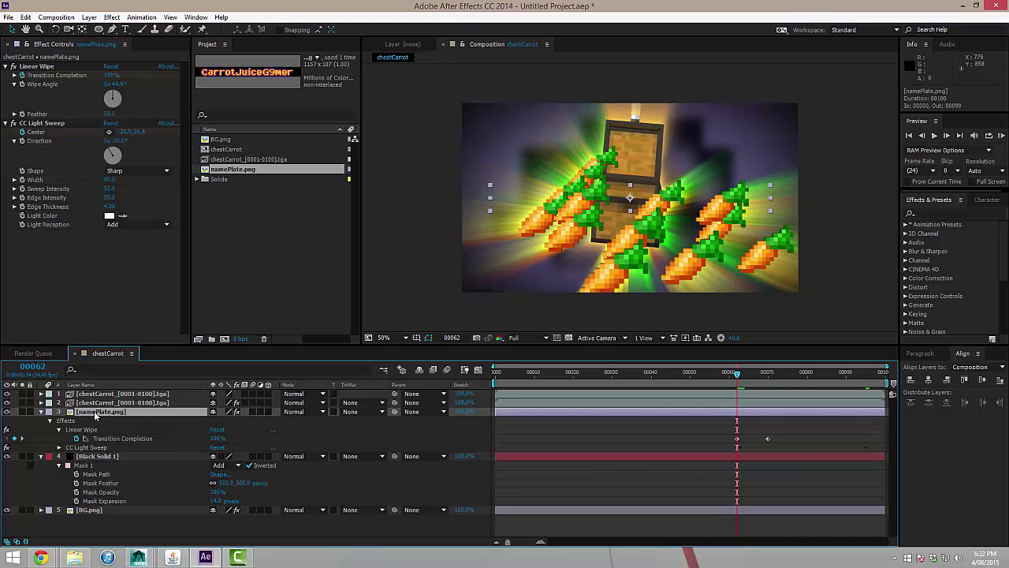
{"action": "key", "text": "s"}
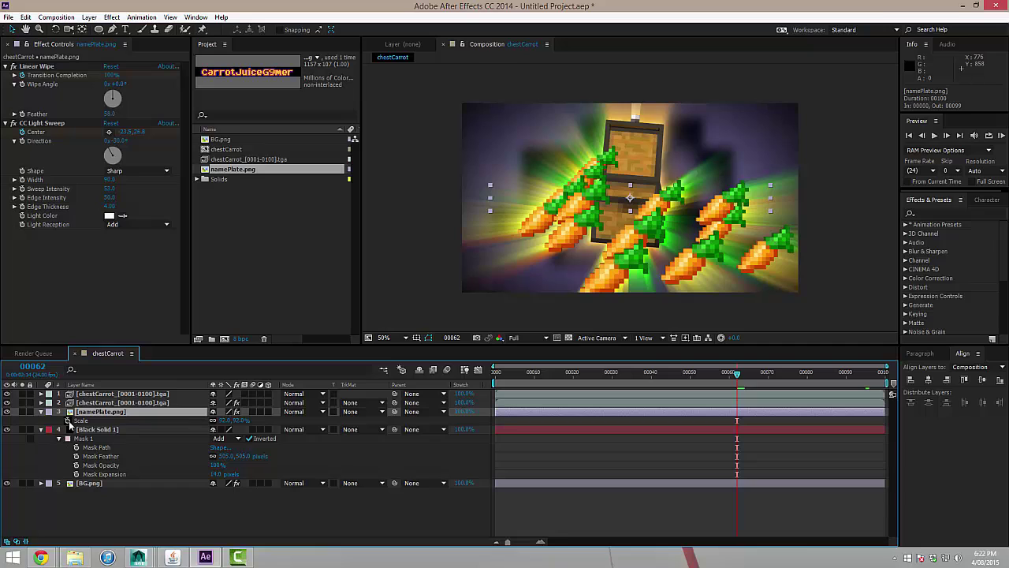
{"action": "left_click", "coordinate": [68, 420]}
{"action": "left_click_drag", "start_coordinate": [739, 375], "coordinate": [883, 376]}
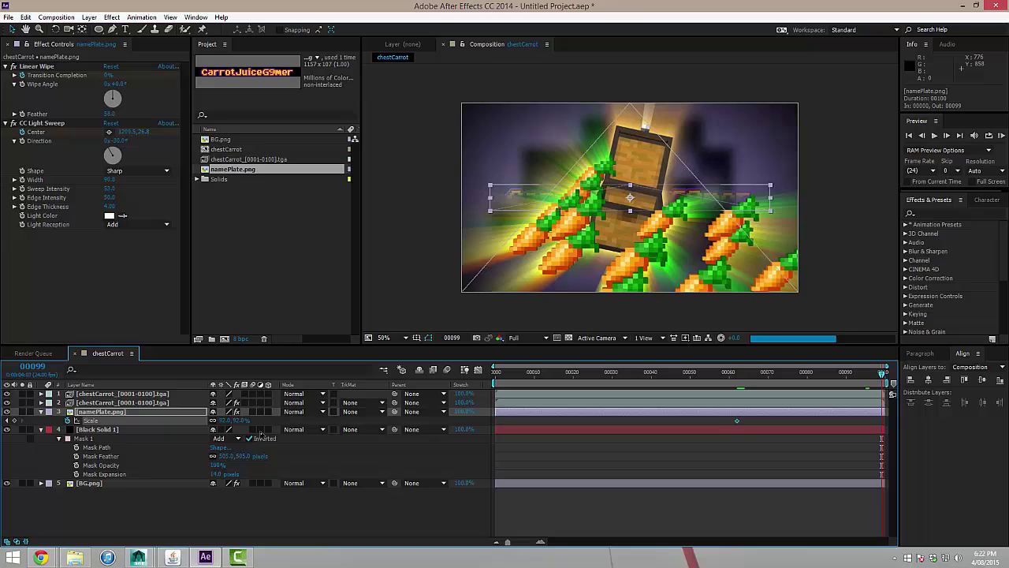
{"action": "left_click", "coordinate": [239, 420]}
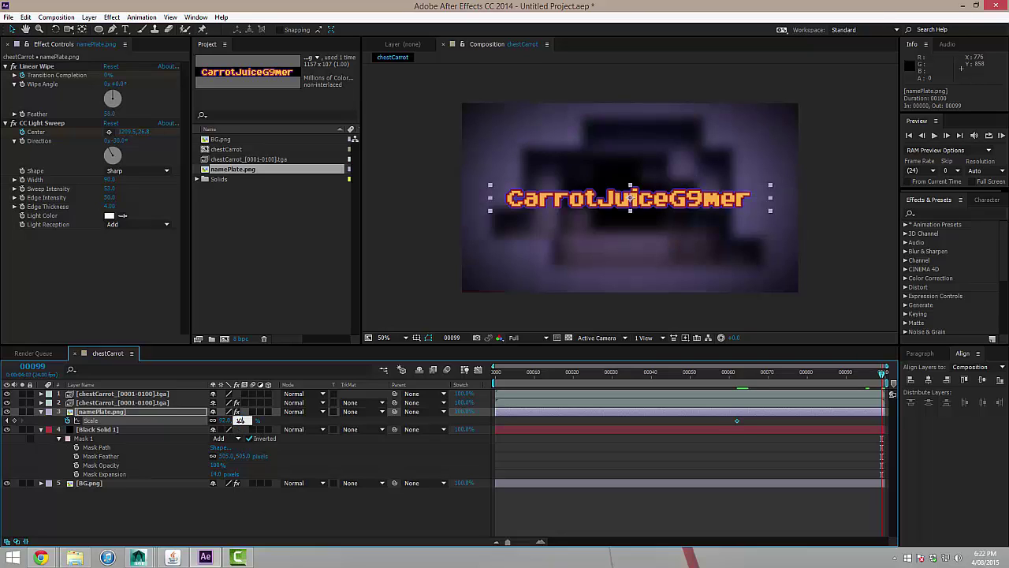
{"action": "type", "text": "100"}
{"action": "key", "text": "Return"}
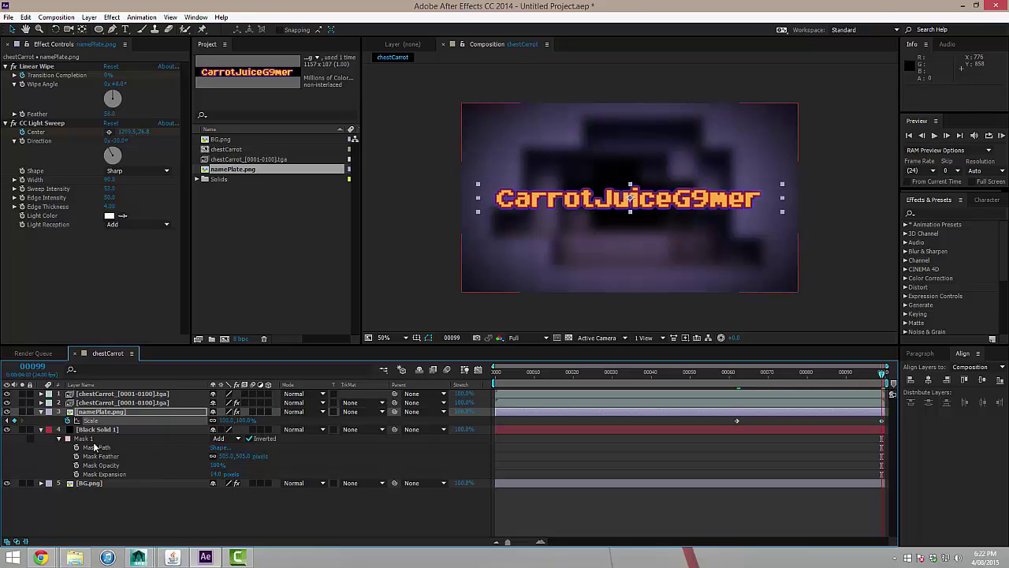
Keyframe BG.png's Scale at 100% on the first frame and 110% on the last frame
{"action": "left_click", "coordinate": [91, 483]}
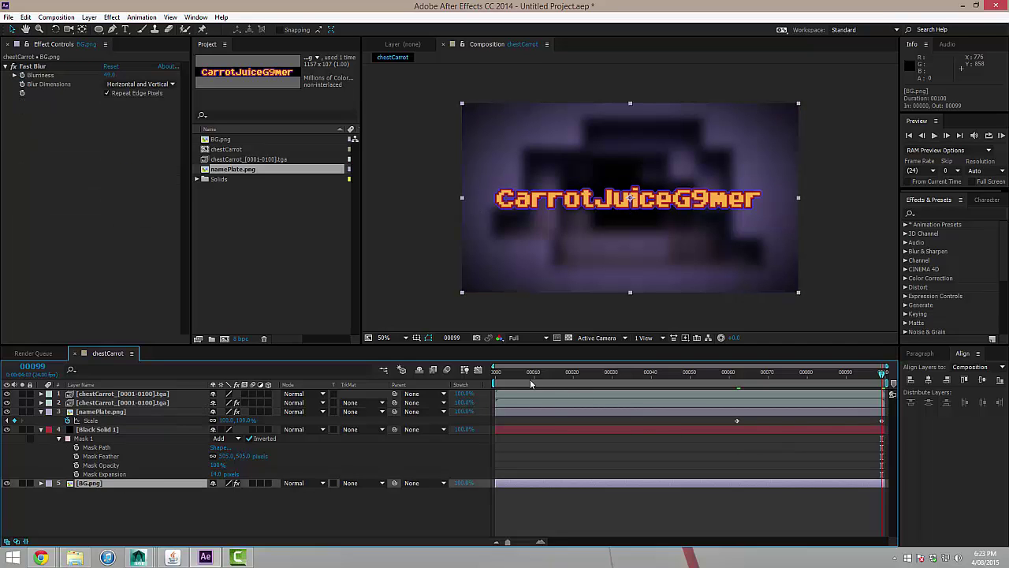
{"action": "key", "text": "KP_0"}
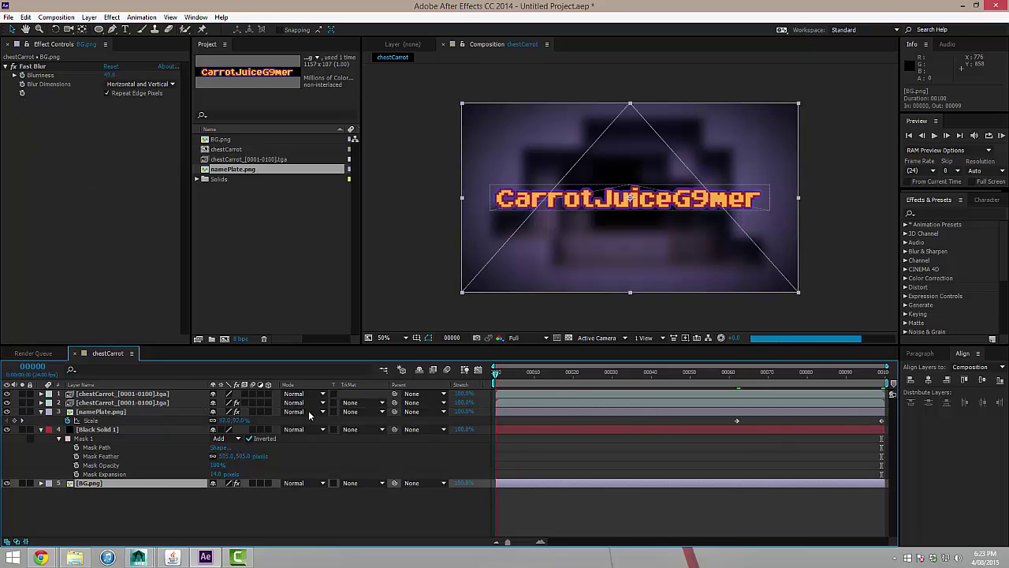
{"action": "key", "text": "s"}
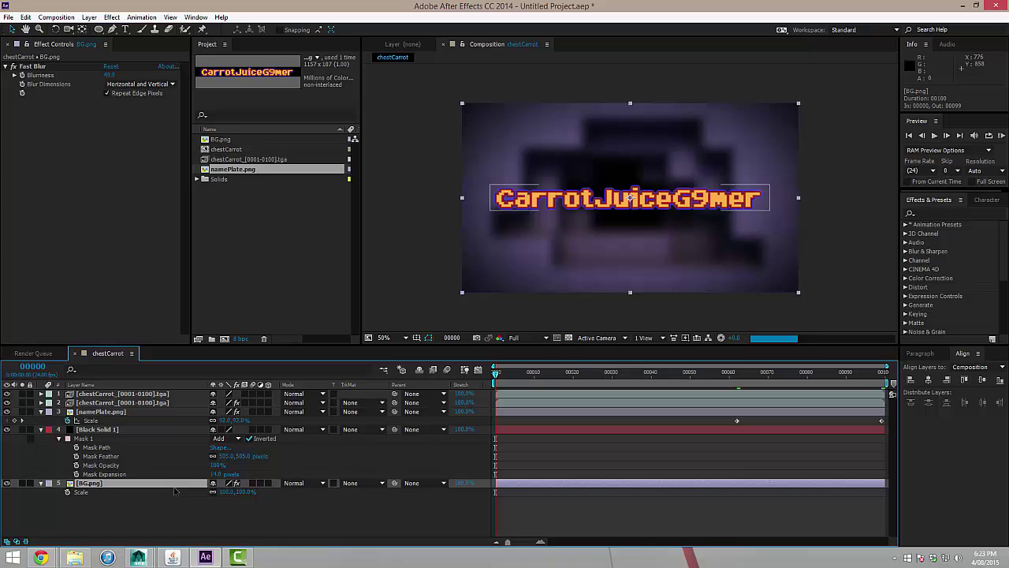
{"action": "left_click", "coordinate": [67, 492]}
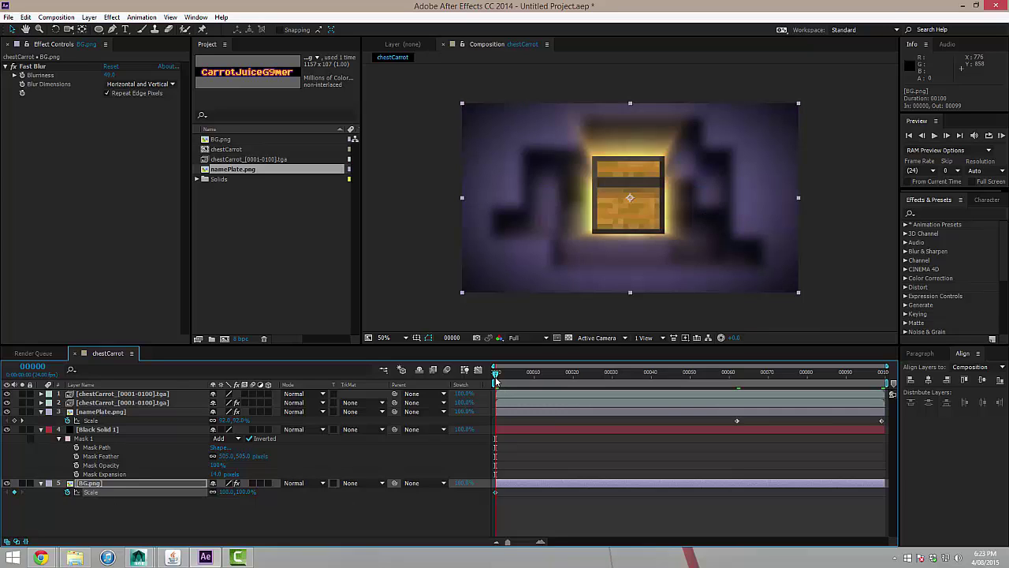
{"action": "left_click_drag", "start_coordinate": [504, 379], "coordinate": [883, 374]}
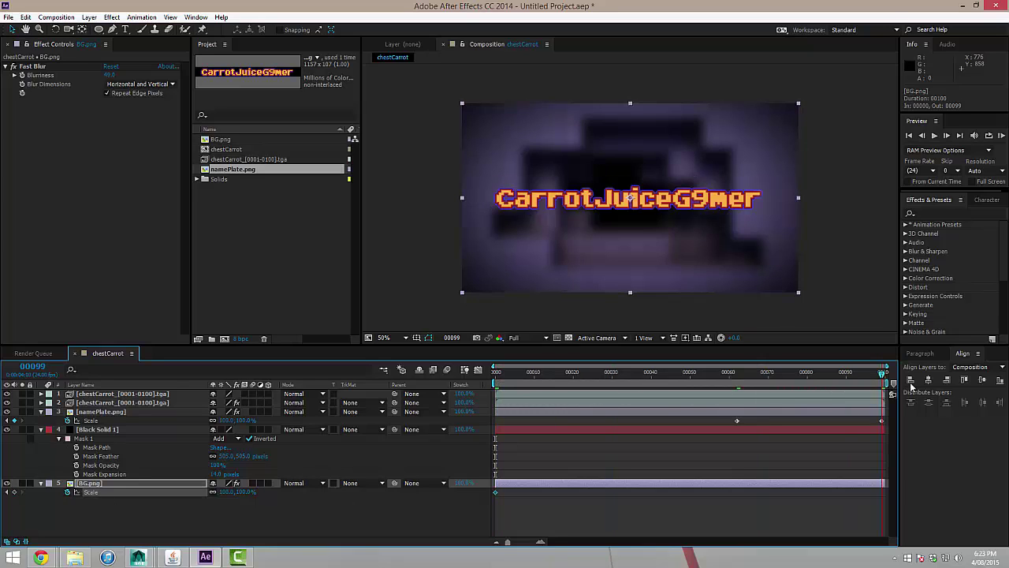
{"action": "left_click", "coordinate": [242, 492]}
{"action": "type", "text": "110"}
{"action": "key", "text": "Return"}
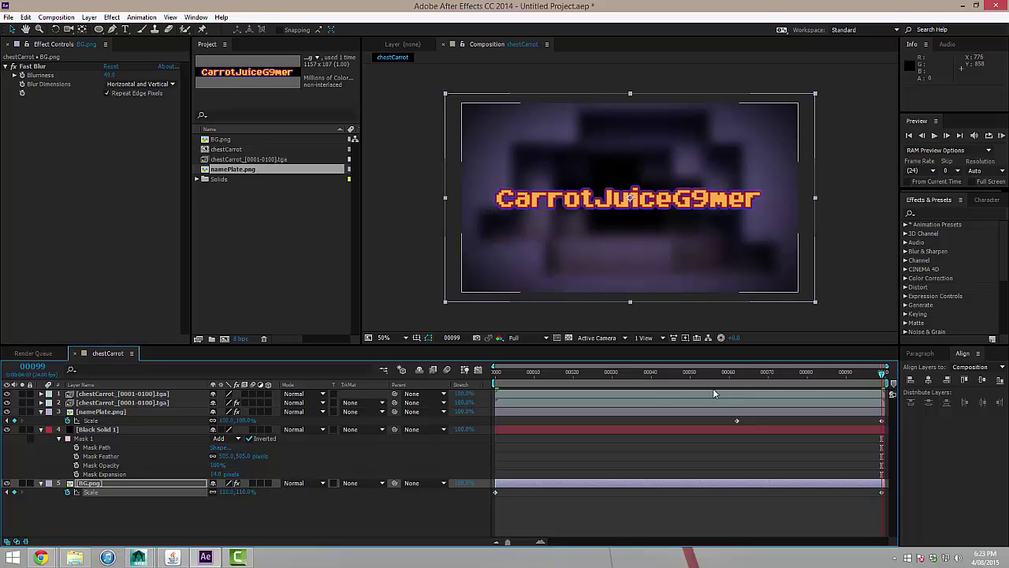
Scrub and play back the animation, then run a RAM Preview of all 100 frames
{"action": "left_click", "coordinate": [722, 375]}
{"action": "left_click_drag", "start_coordinate": [722, 376], "coordinate": [637, 385]}
{"action": "key", "text": "space"}
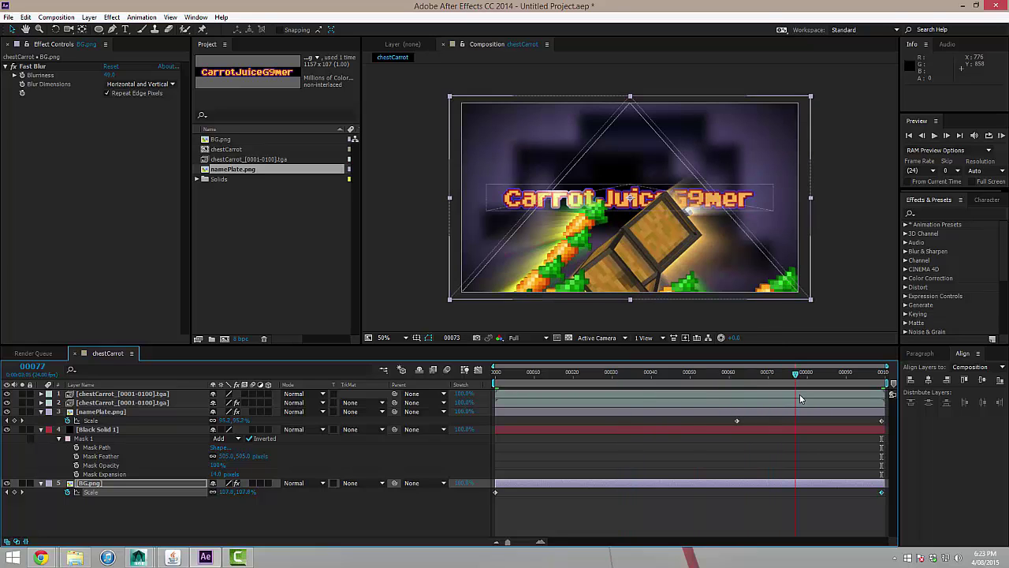
{"action": "left_click", "coordinate": [1001, 135]}
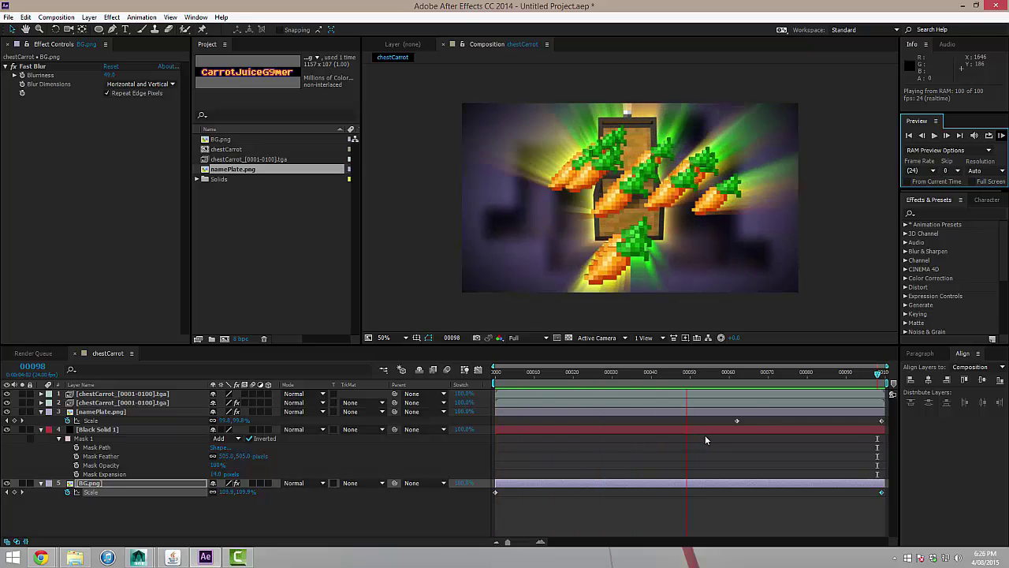
{"action": "left_click", "coordinate": [736, 373]}
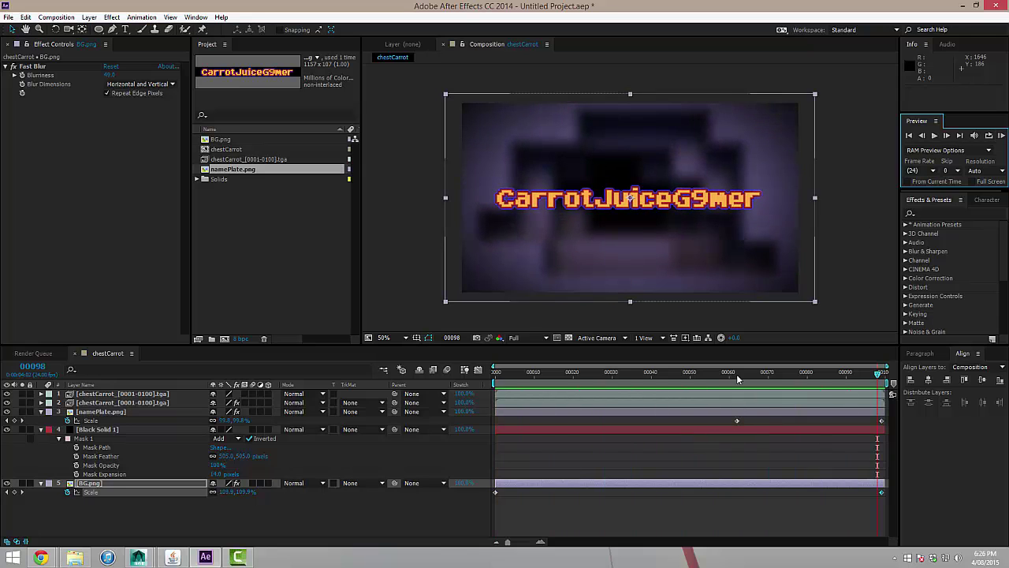
{"action": "left_click_drag", "start_coordinate": [736, 374], "coordinate": [791, 379]}
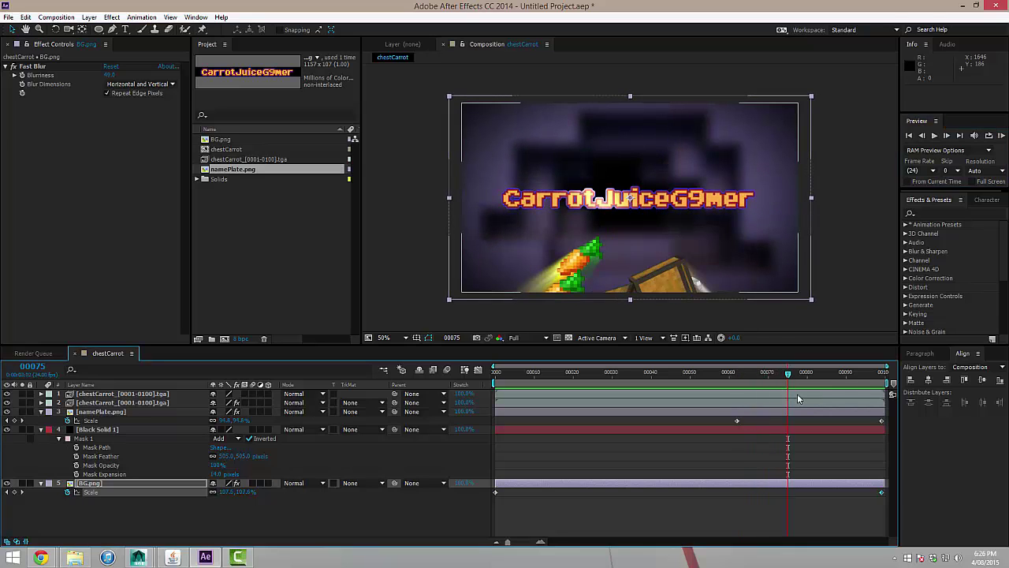